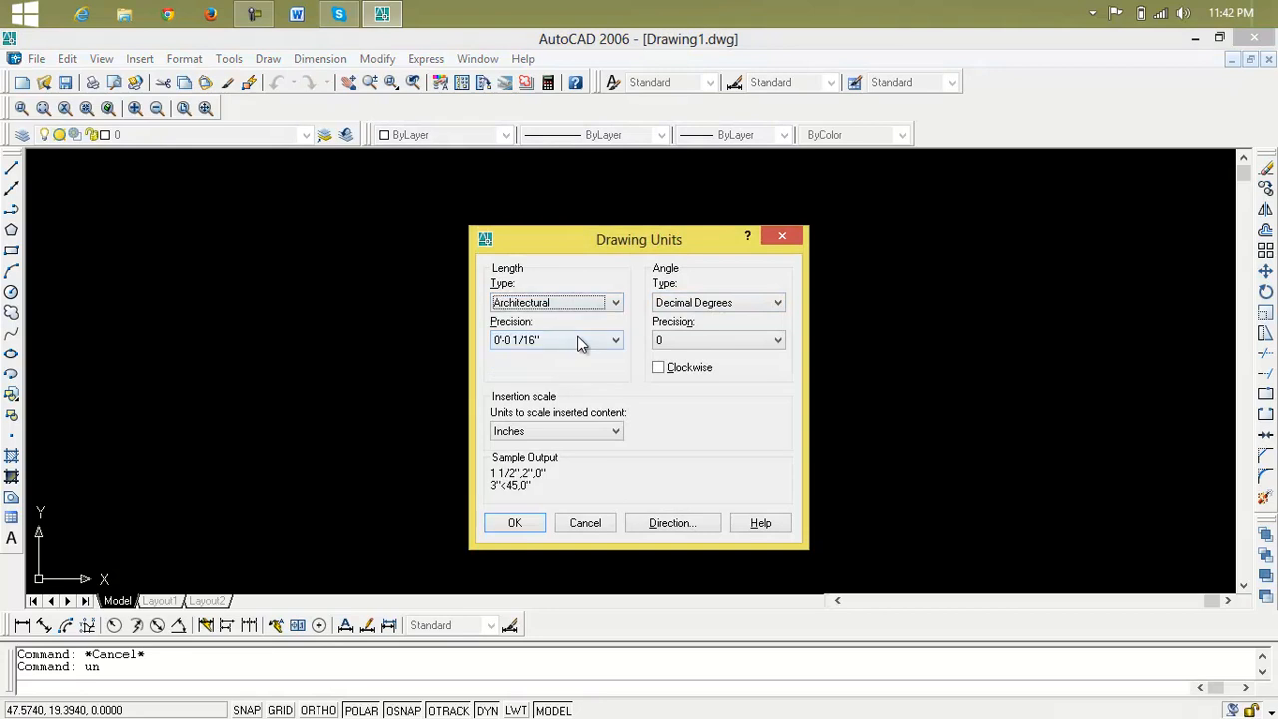
- Set the length precision of the architectural drawing units to 0'-0"
left_click(582, 355)
left_click(514, 525)
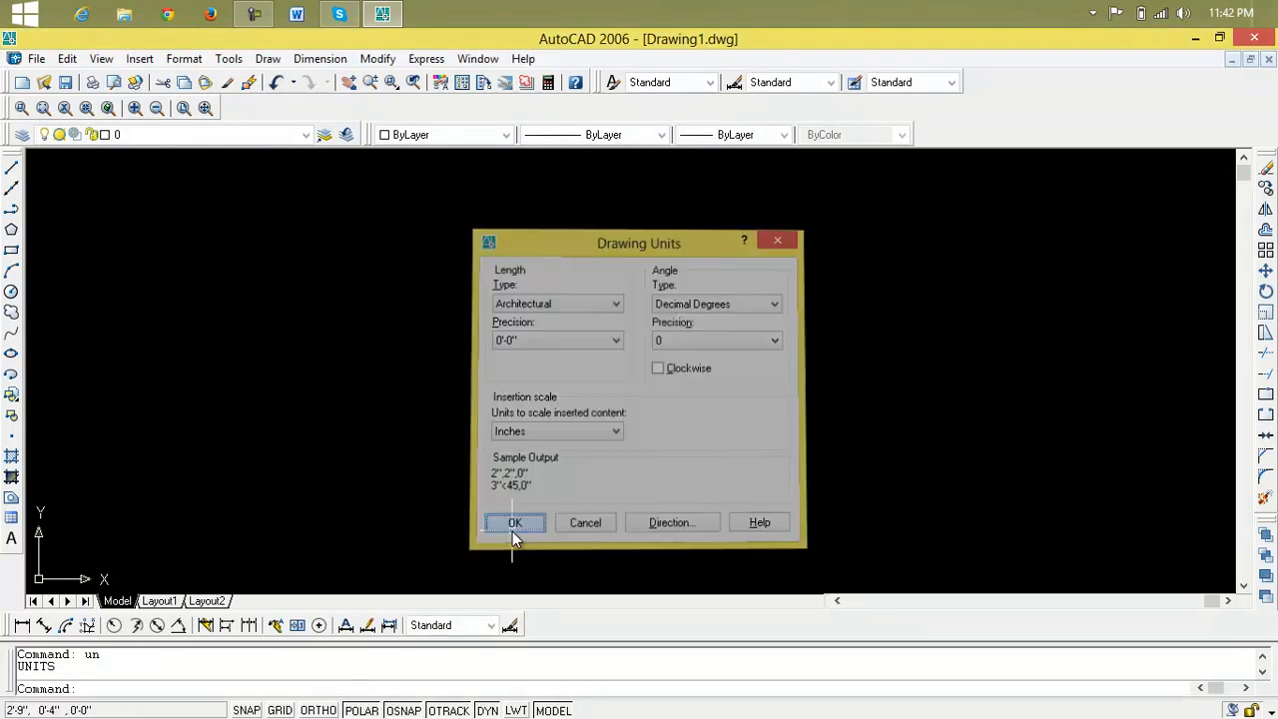
- Modify the Standard dimension style to Architectural primary units with 0'-0" precision, and make it the current style
type("d")
key("Return")
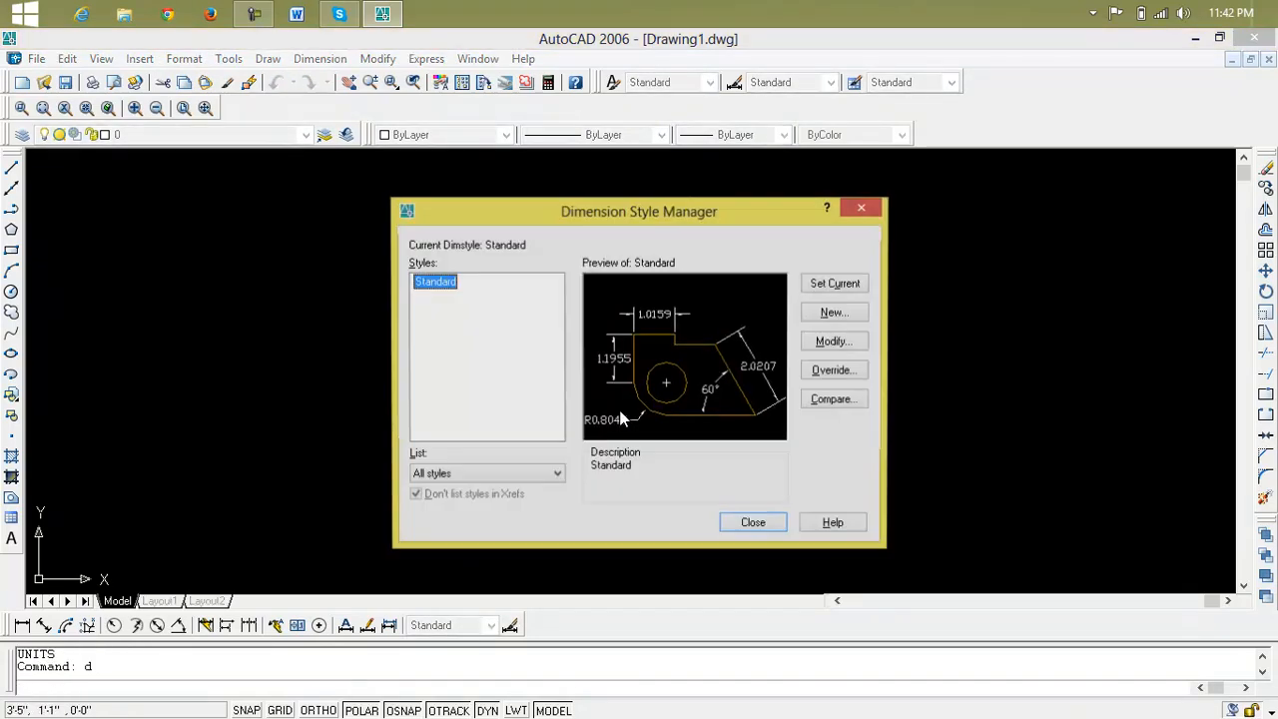
left_click(835, 342)
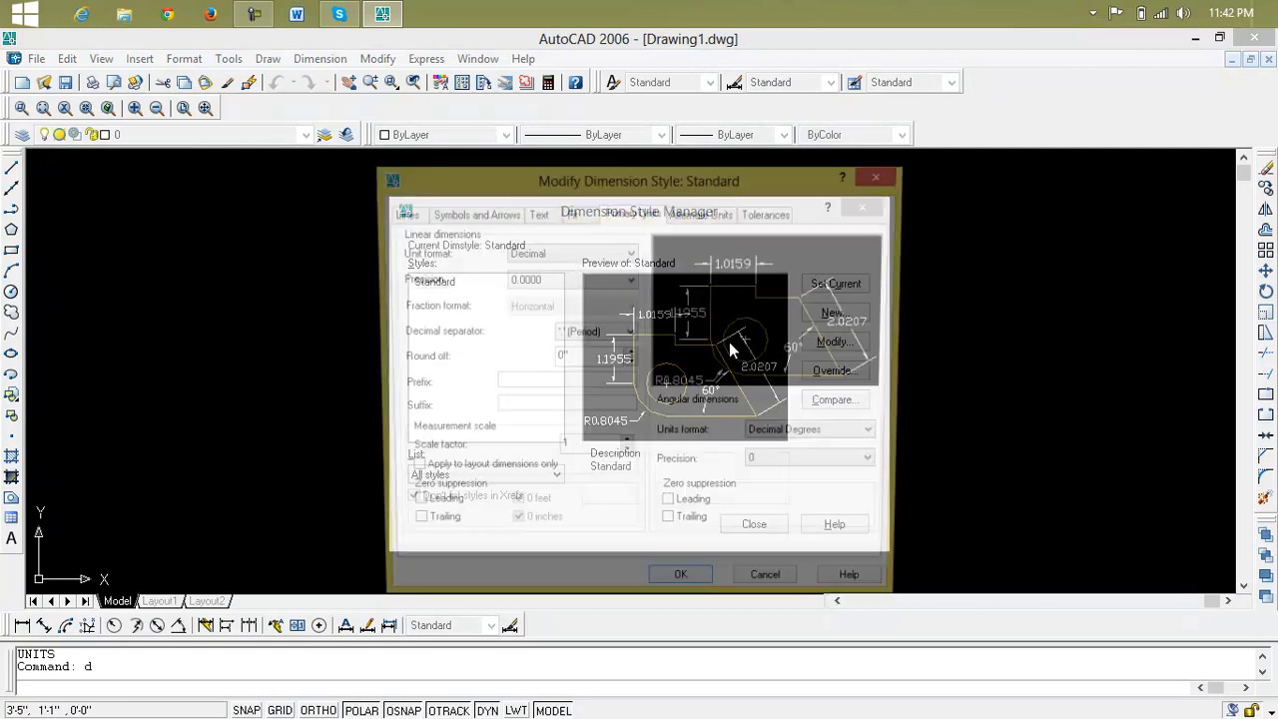
left_click(599, 253)
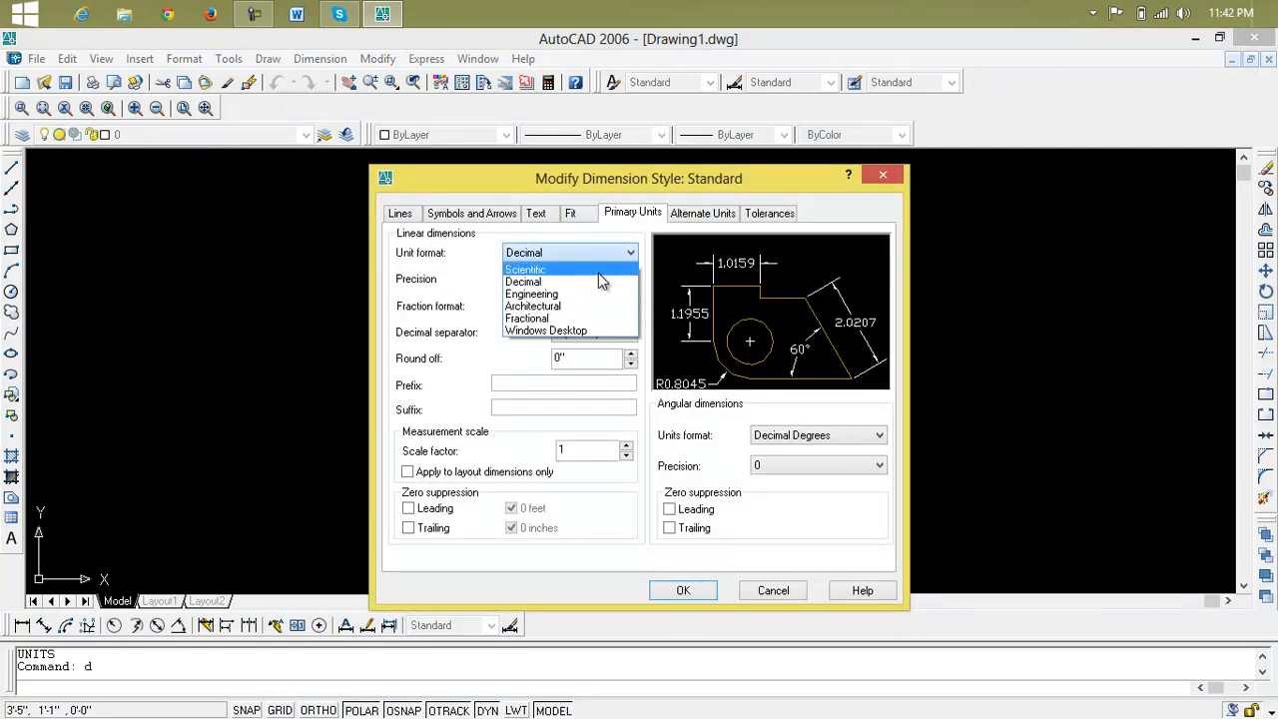
left_click(554, 306)
left_click(564, 279)
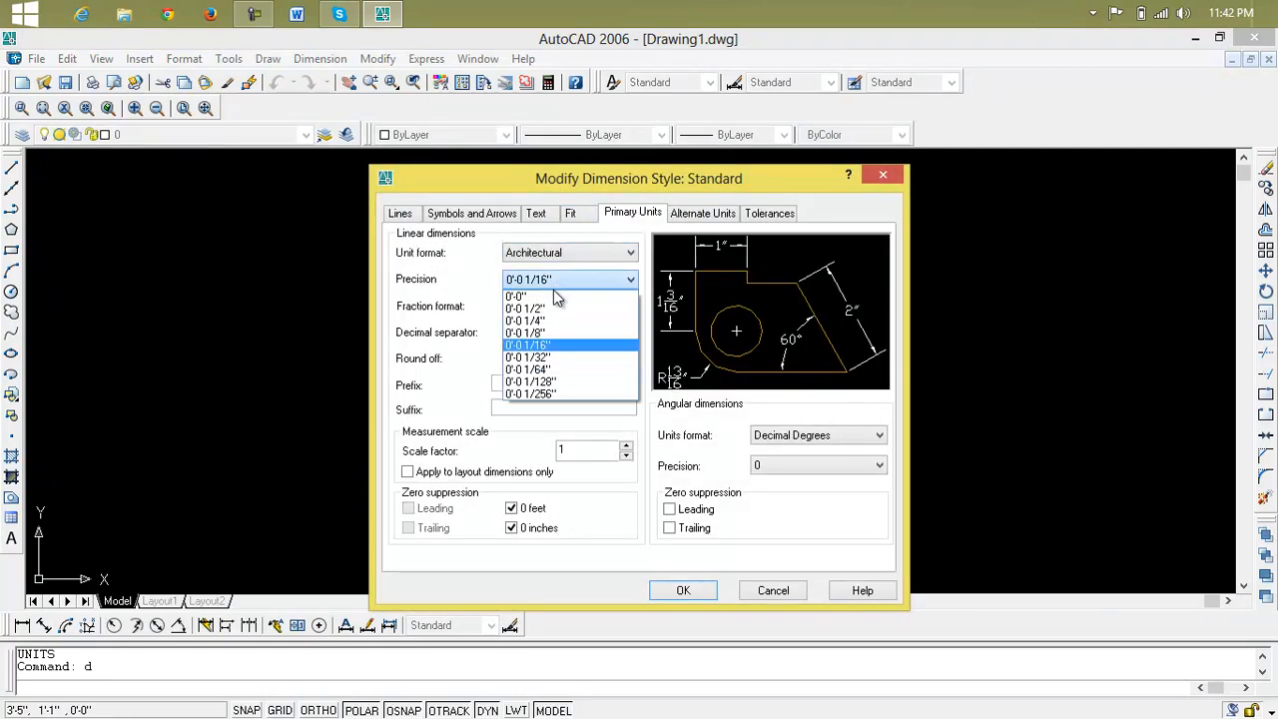
left_click(559, 292)
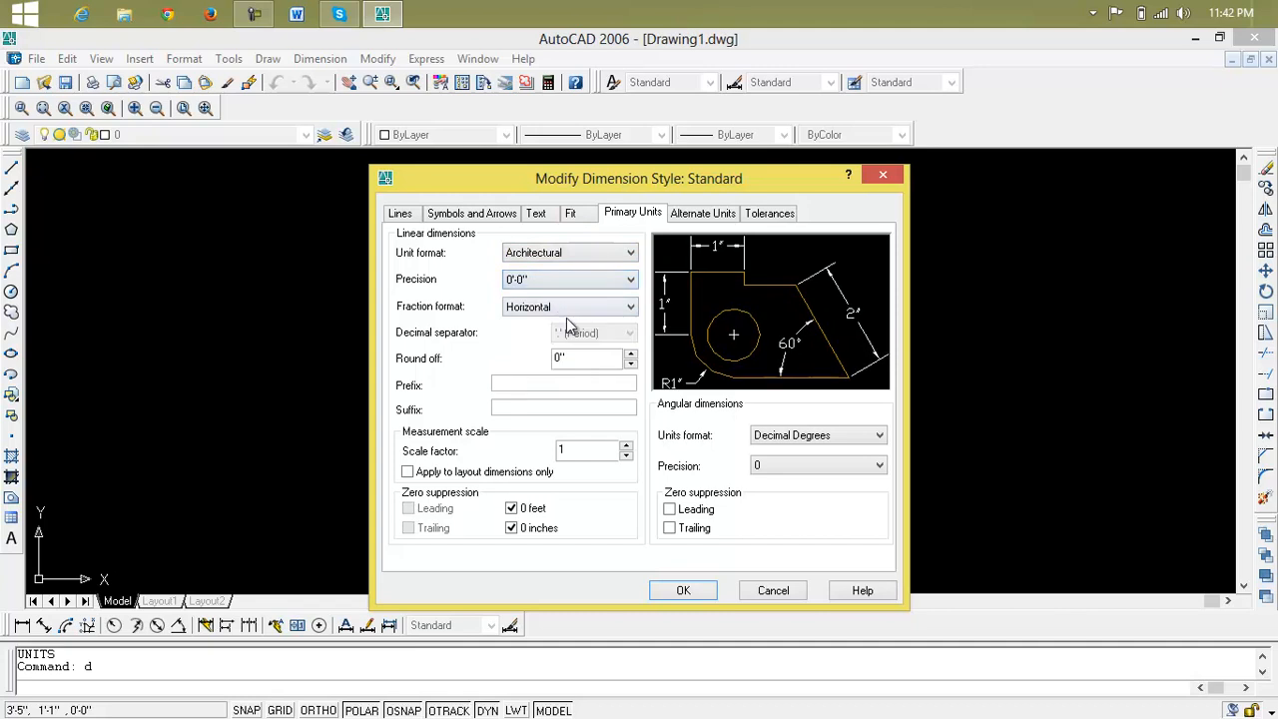
left_click(682, 591)
left_click(813, 287)
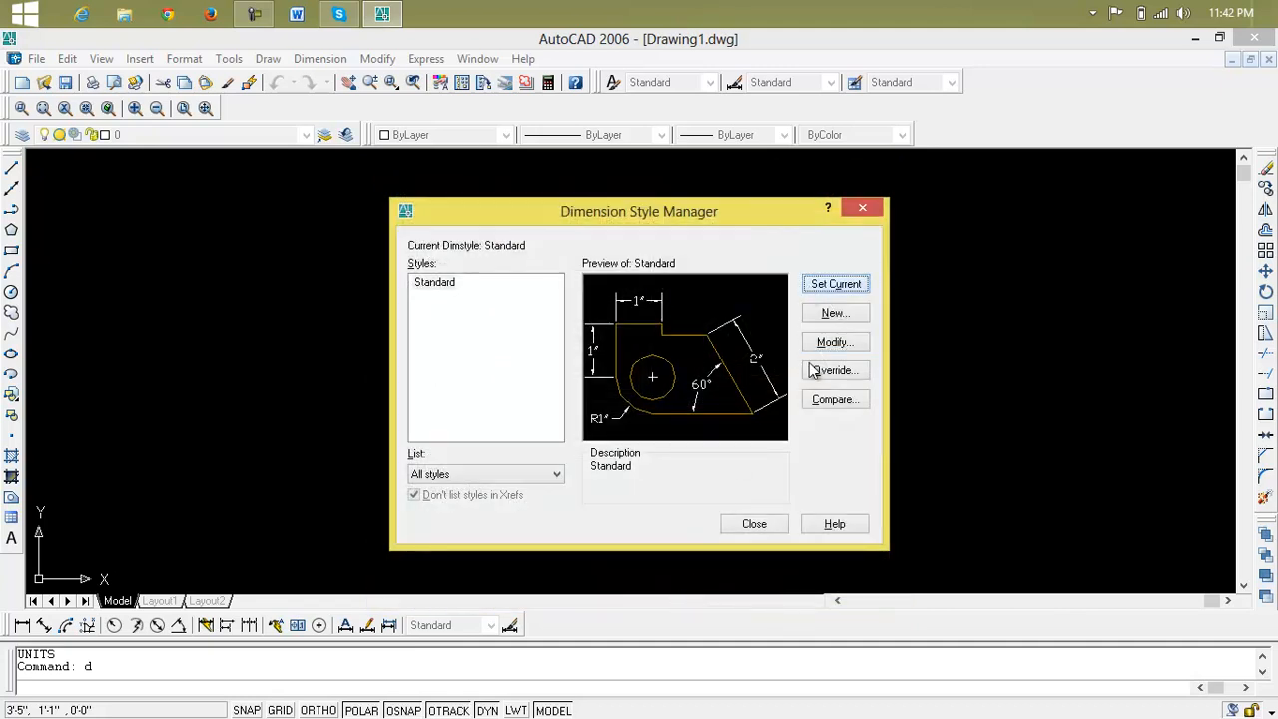
left_click(755, 524)
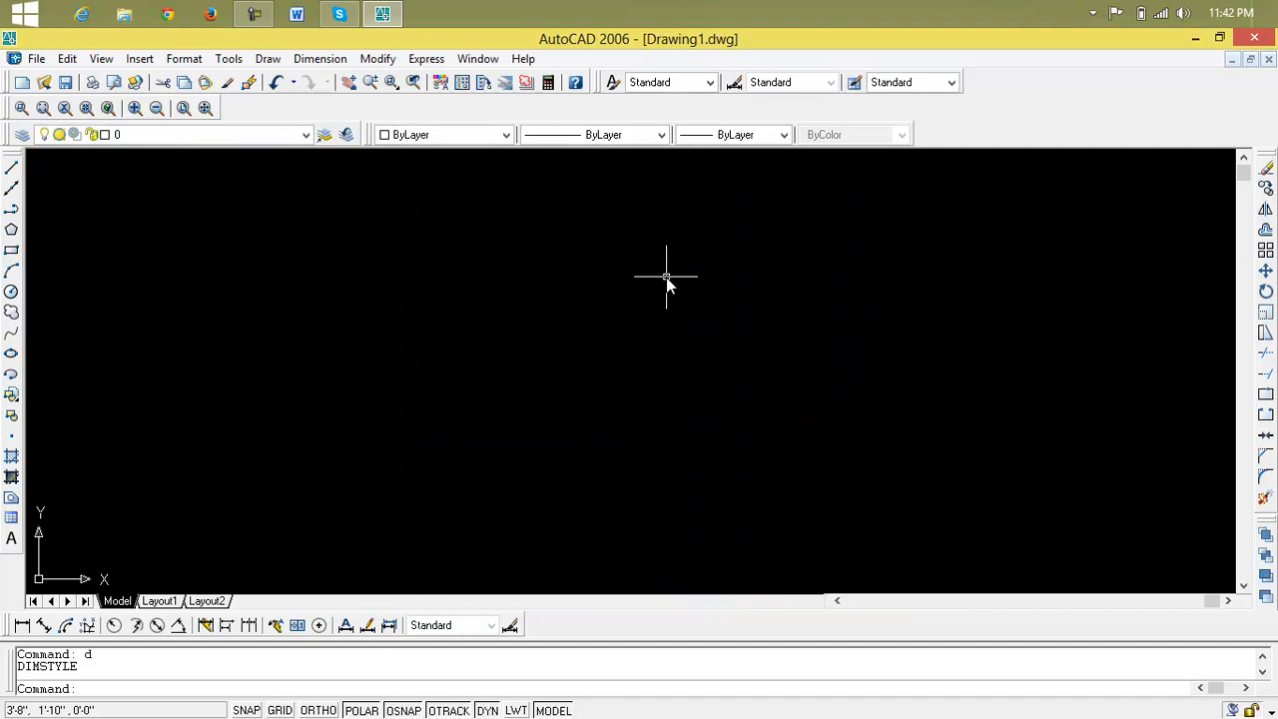
key("Escape")
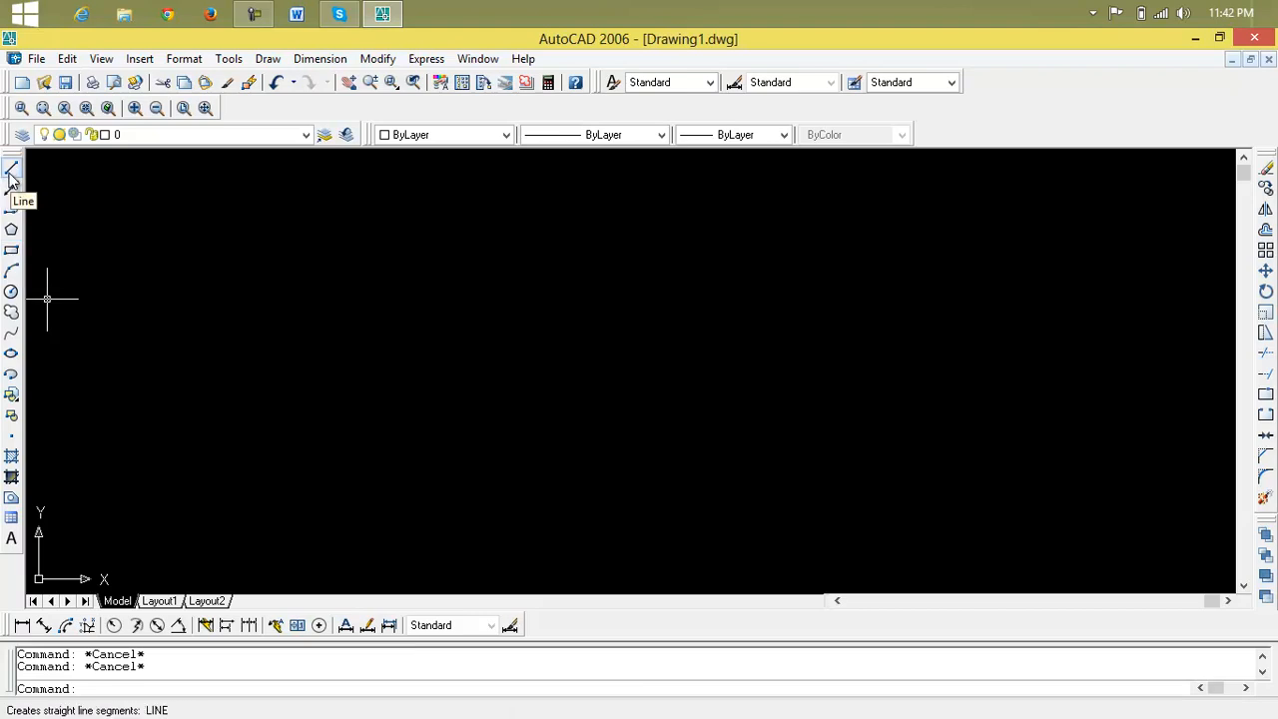
- Draw a wide horizontal rectangle in the empty drawing
left_click(11, 250)
left_click(198, 242)
left_click(651, 424)
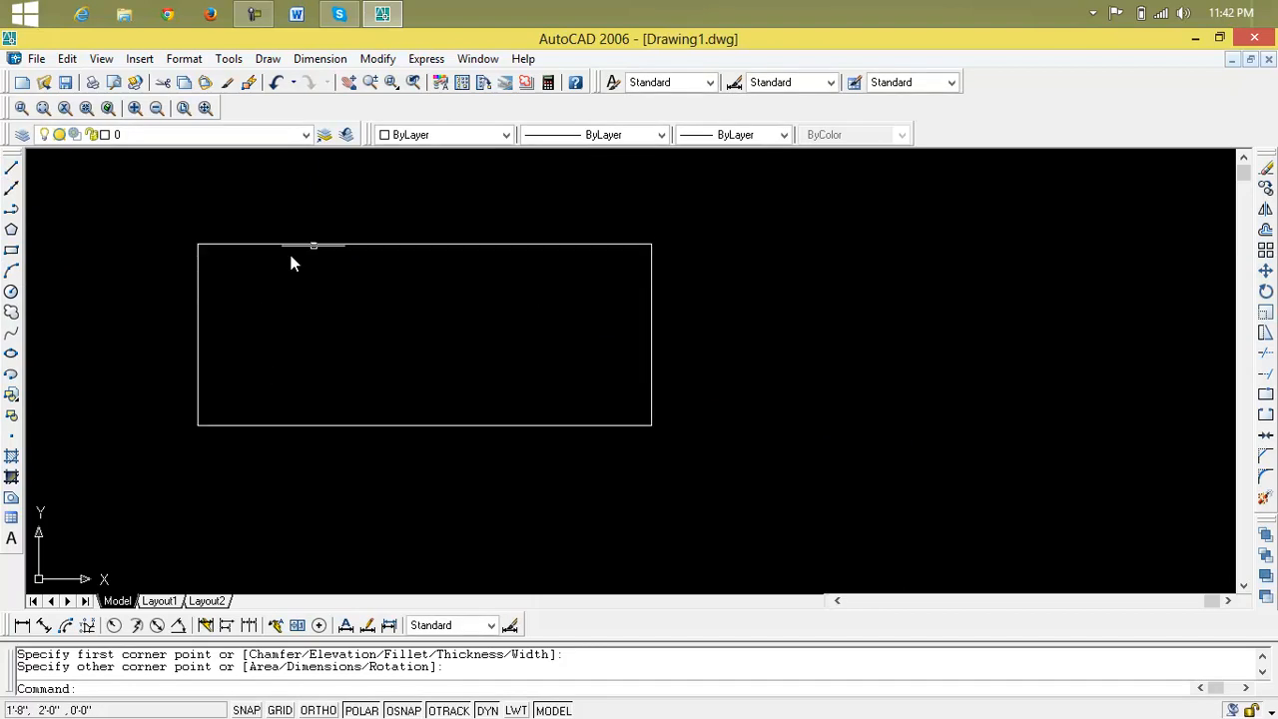
- Select the rectangle with a right-to-left crossing window over its right part, and clear the selection
left_click(732, 212)
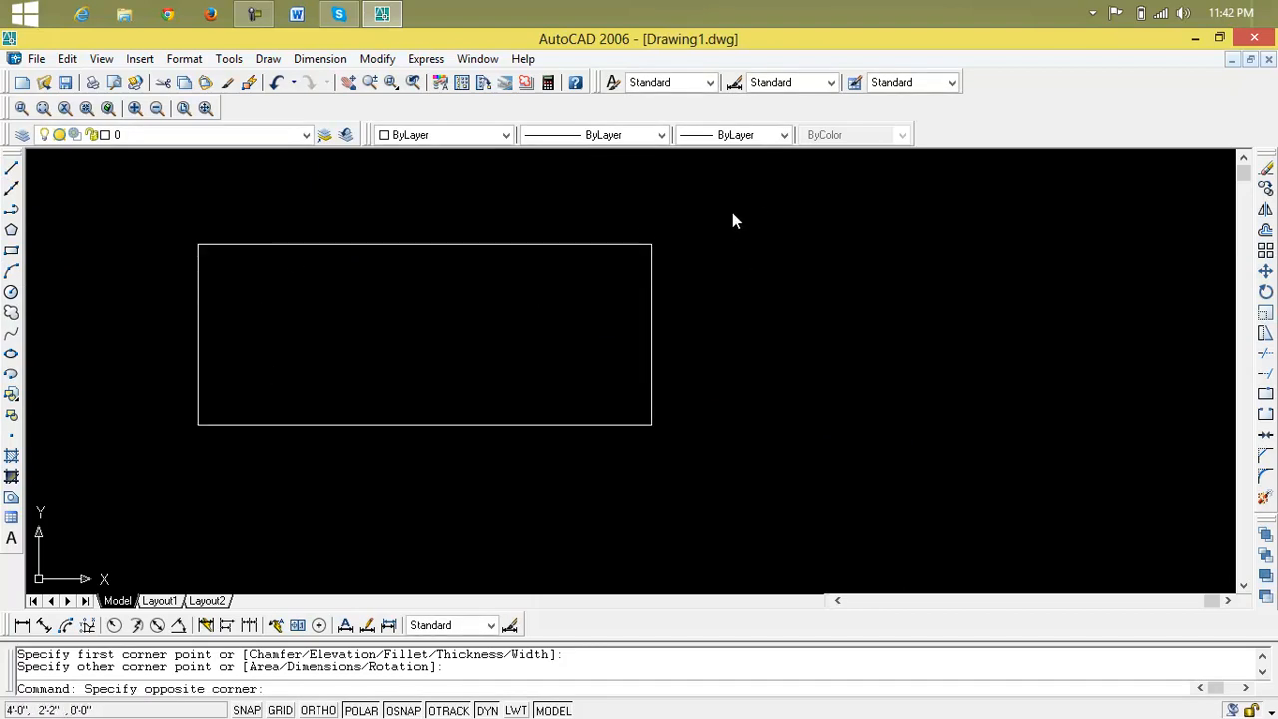
left_click(540, 450)
key("Escape")
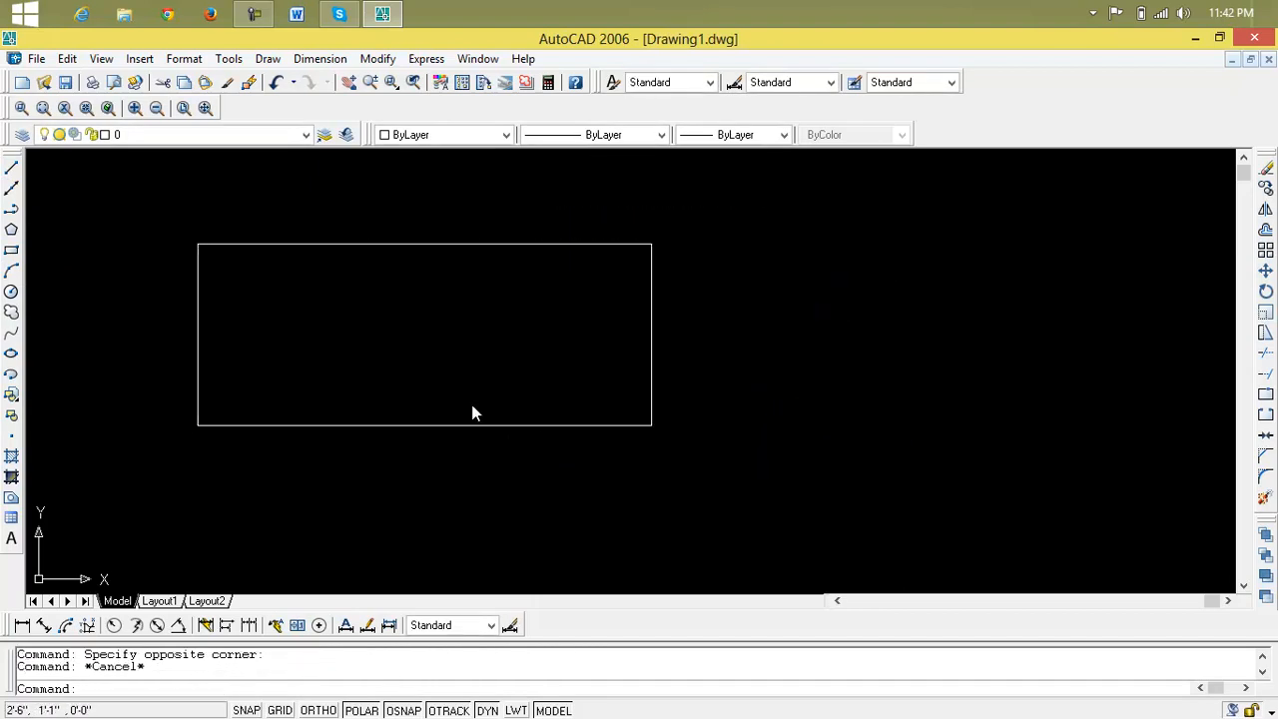
- Try to select the rectangle with left-to-right selection windows that enclose only part of it
middle_click_drag(417, 320, 610, 371)
left_click(269, 235)
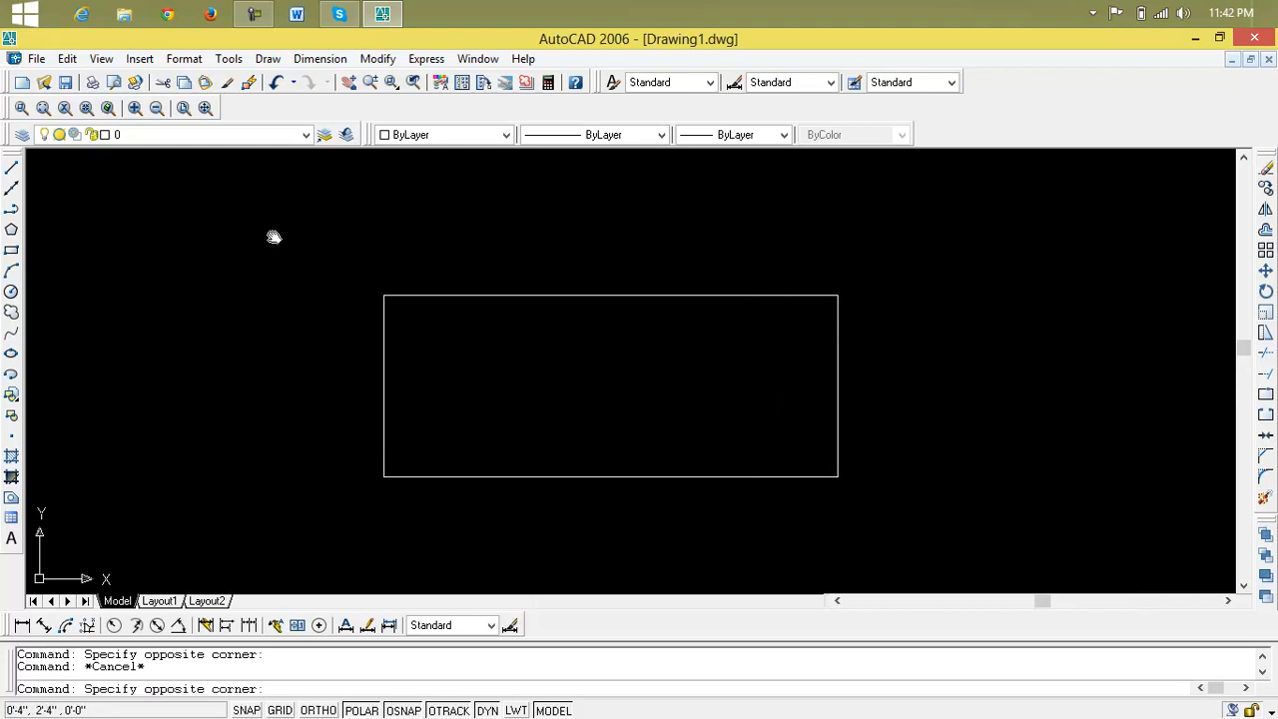
left_click(599, 509)
left_click(267, 235)
left_click(594, 496)
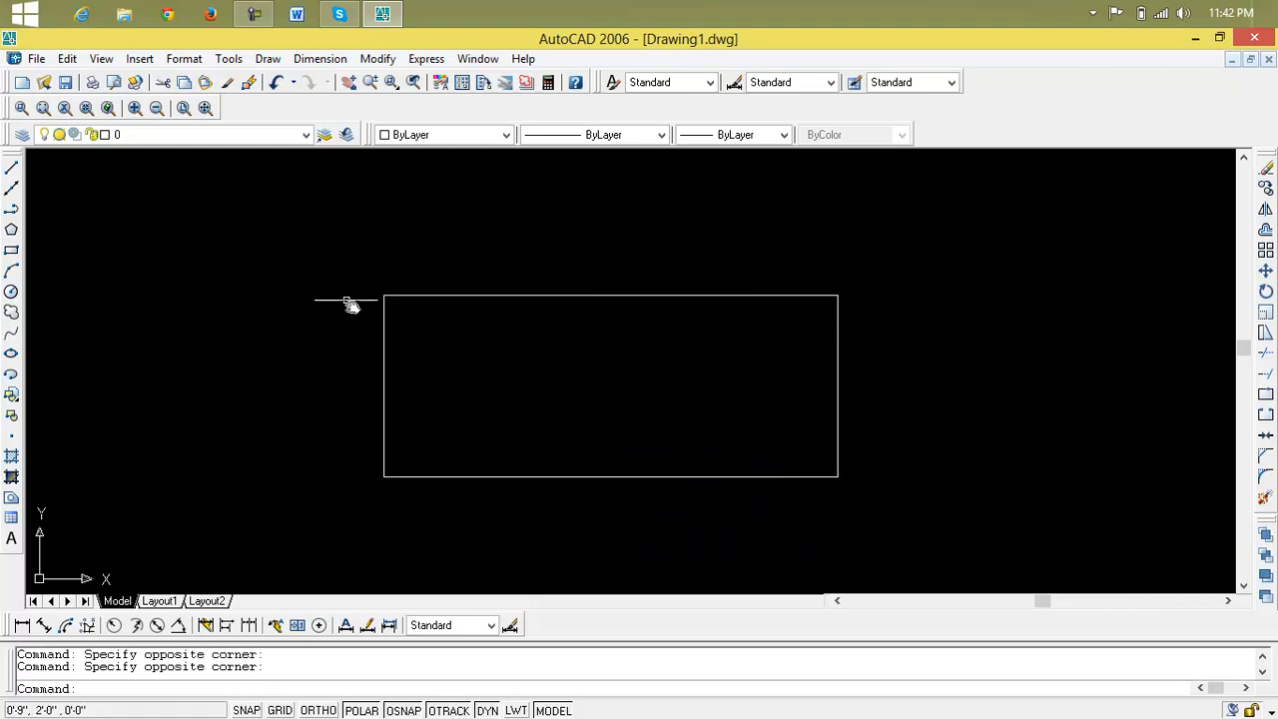
left_click(292, 215)
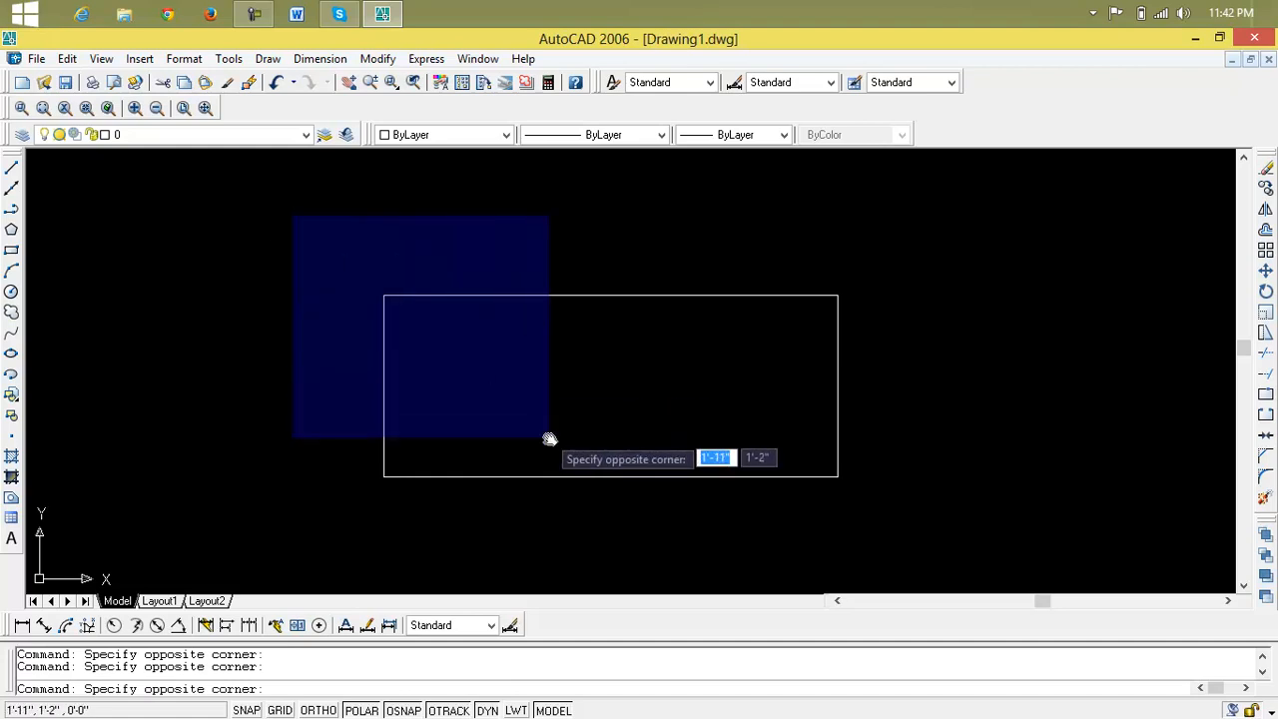
left_click(619, 536)
left_click(351, 194)
left_click(631, 414)
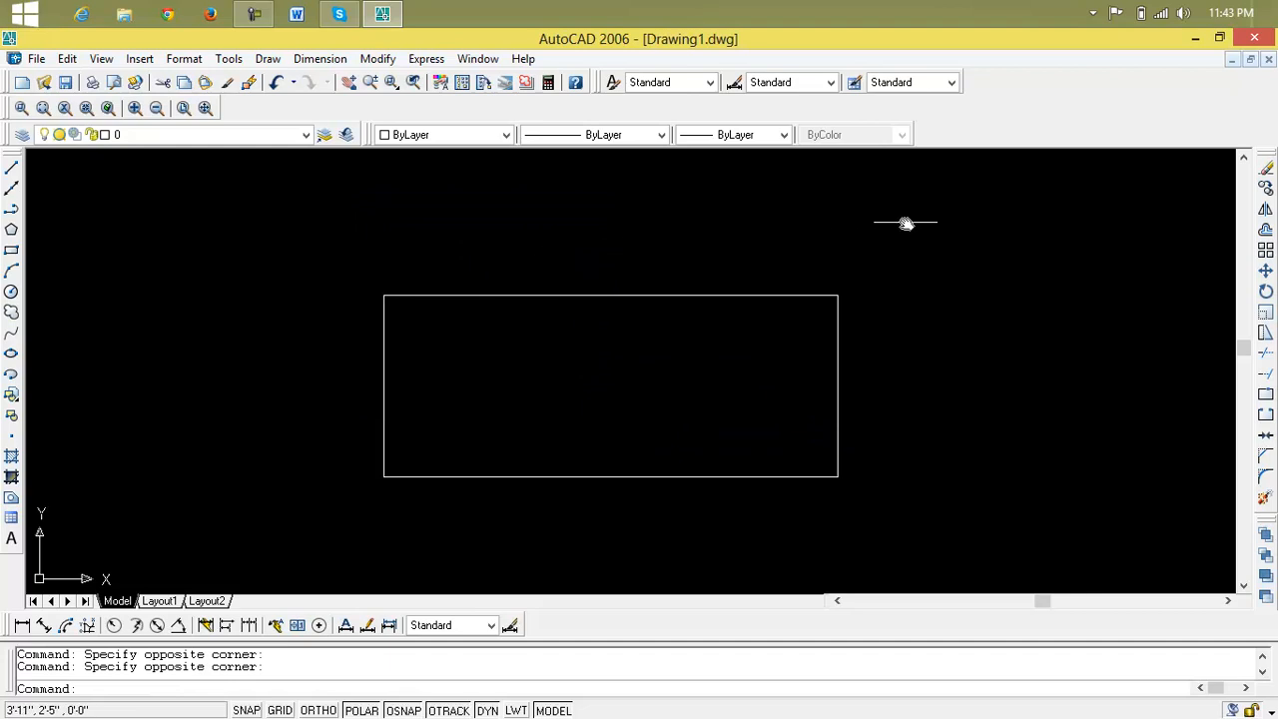
- Select the rectangle with a right-to-left crossing window spanning its whole outline, and clear the selection
left_click(983, 191)
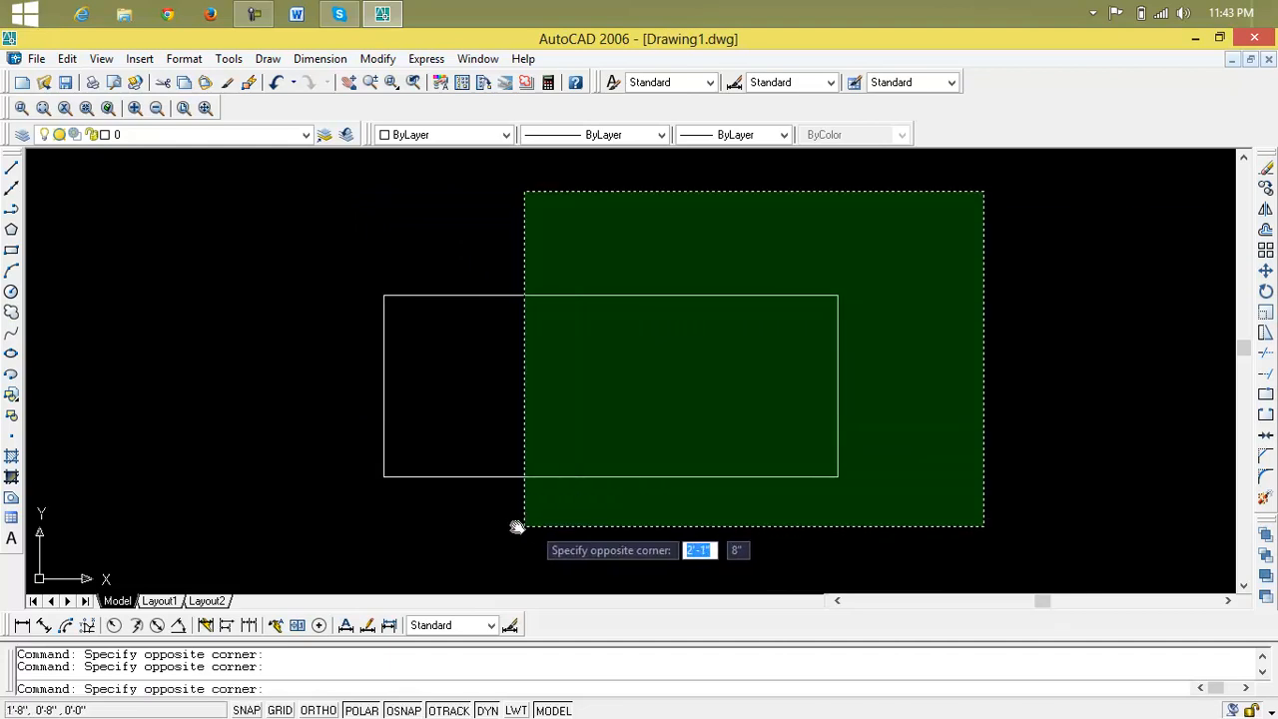
left_click(248, 529)
key("Escape")
key("Escape")
- Select the rectangle with a left-to-right window enclosing it completely, and deselect it
left_click(291, 155)
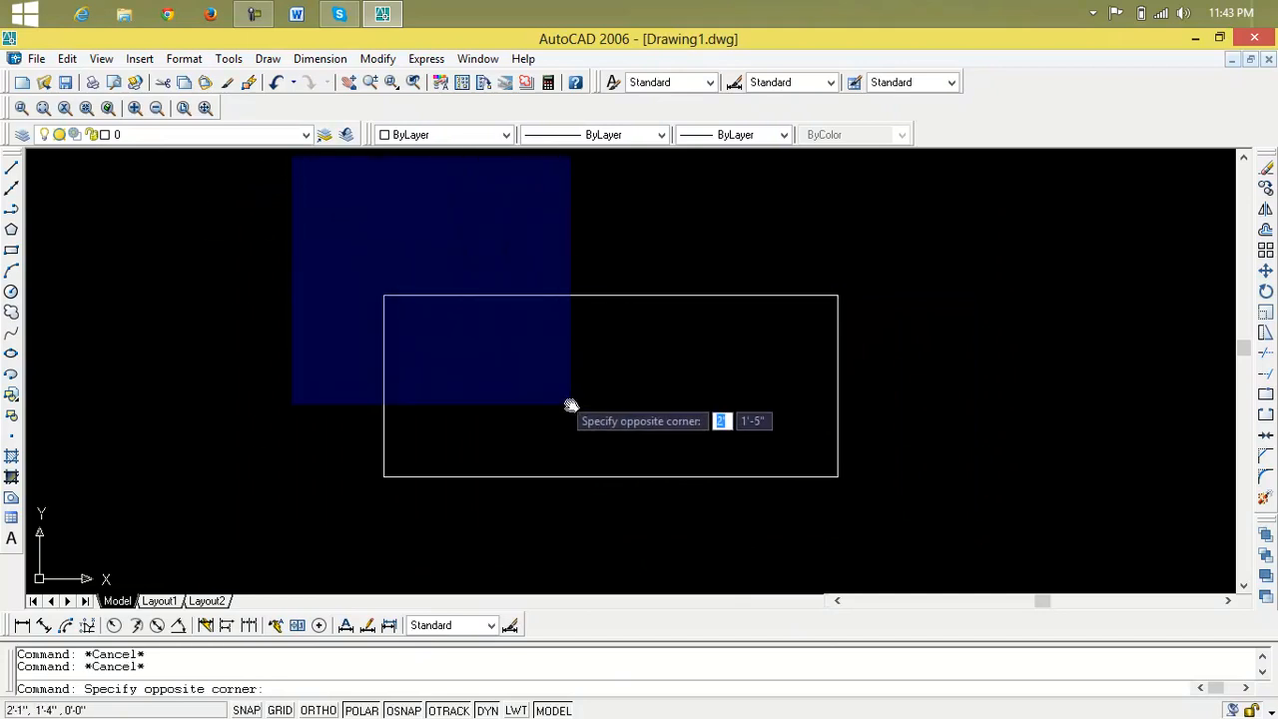
left_click(935, 534)
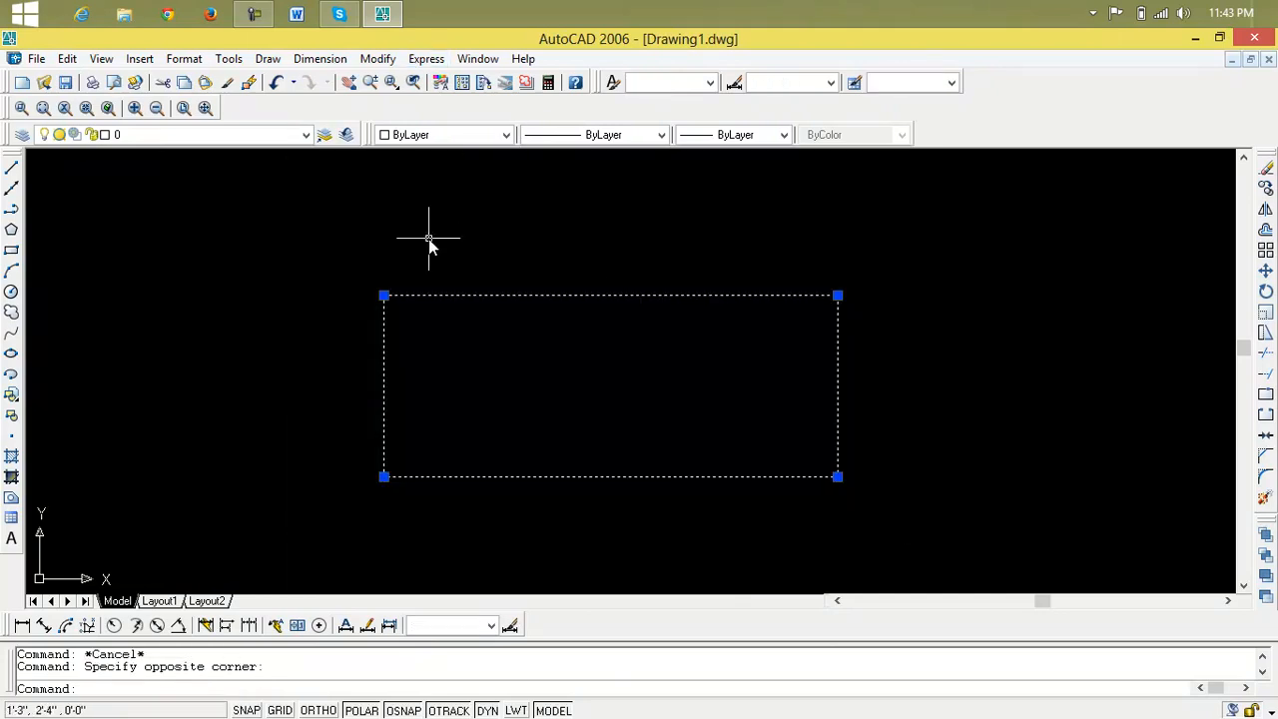
key("Escape")
- Compare a left-to-right window over the rectangle's left part with a right-to-left crossing window over its right part, and clear the selection
left_click(331, 239)
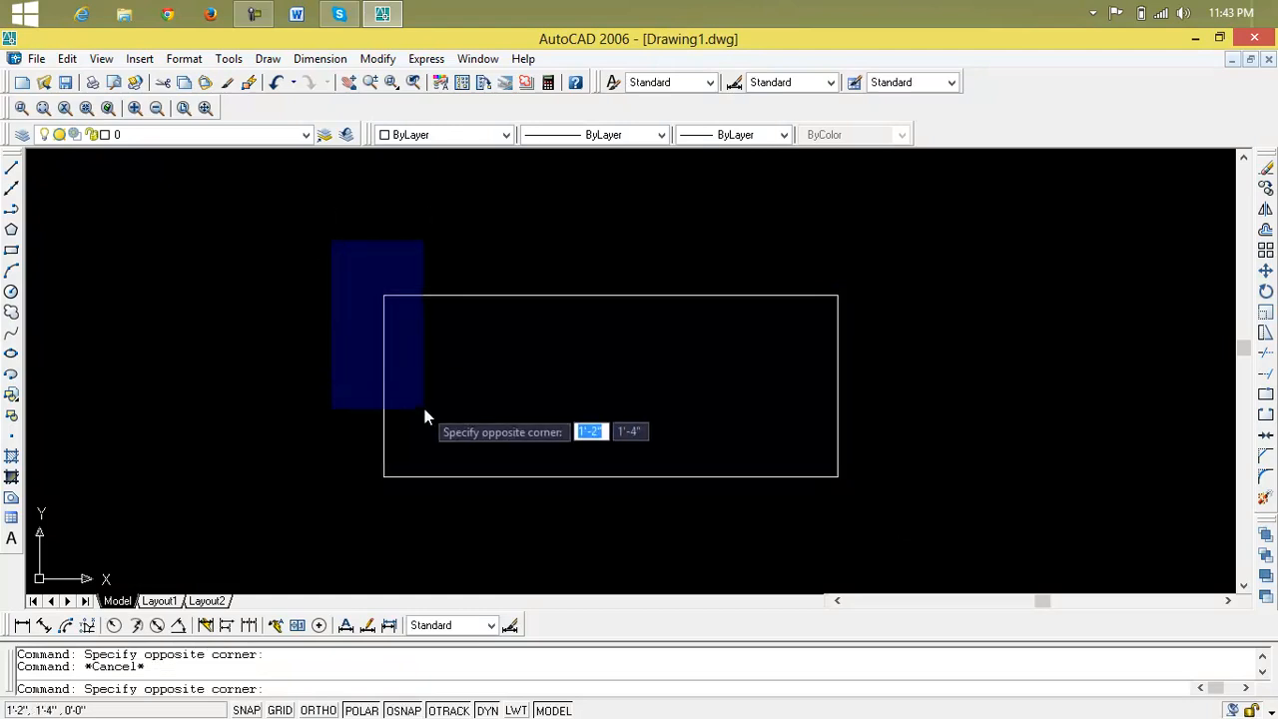
left_click(518, 511)
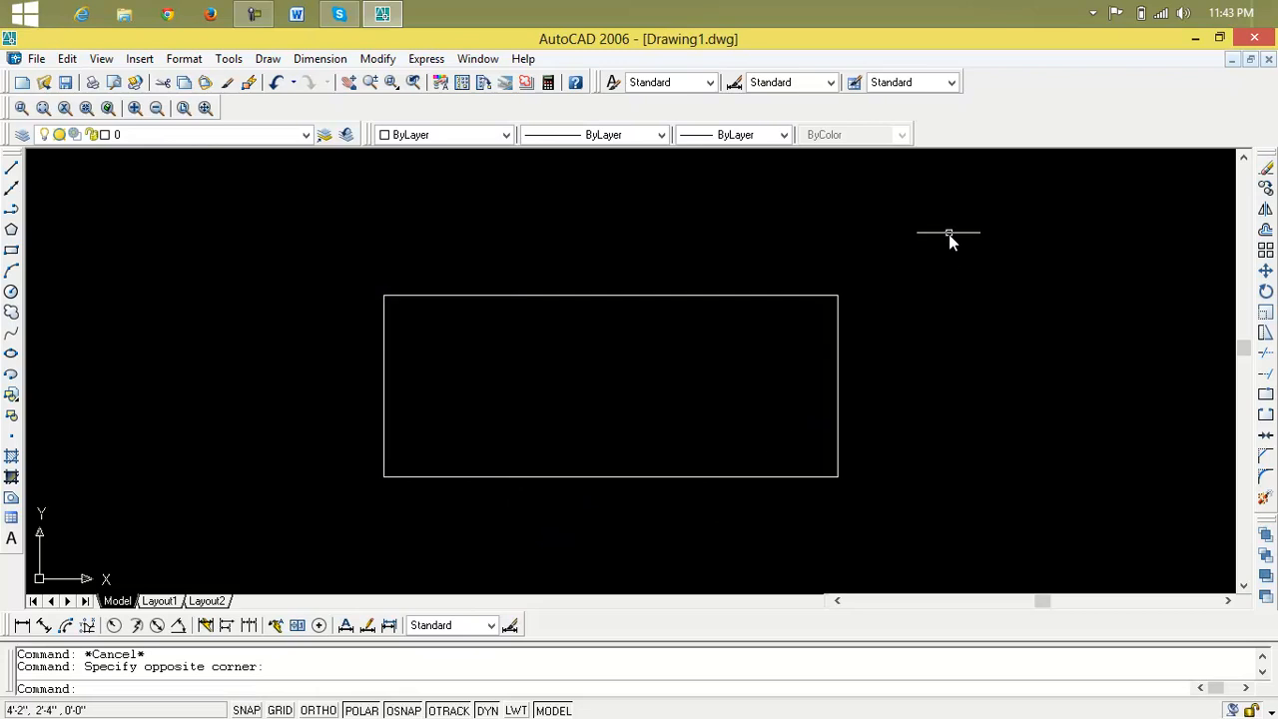
left_click(960, 210)
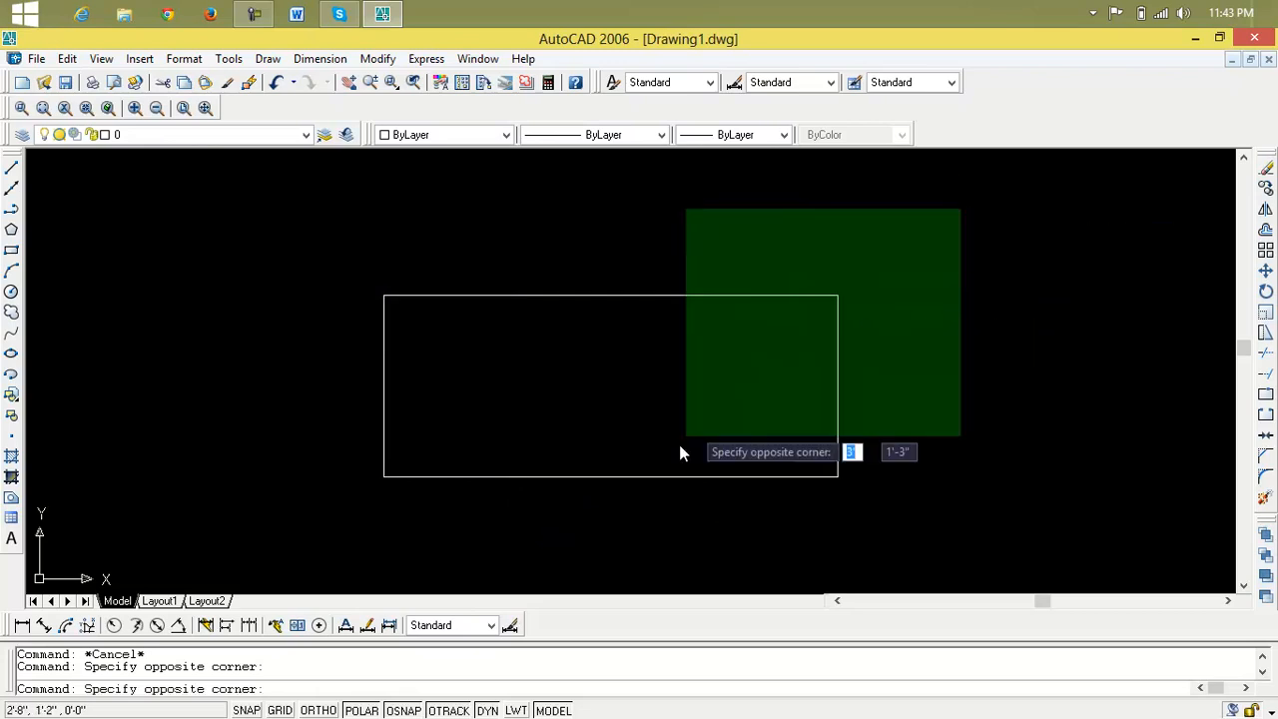
left_click(603, 549)
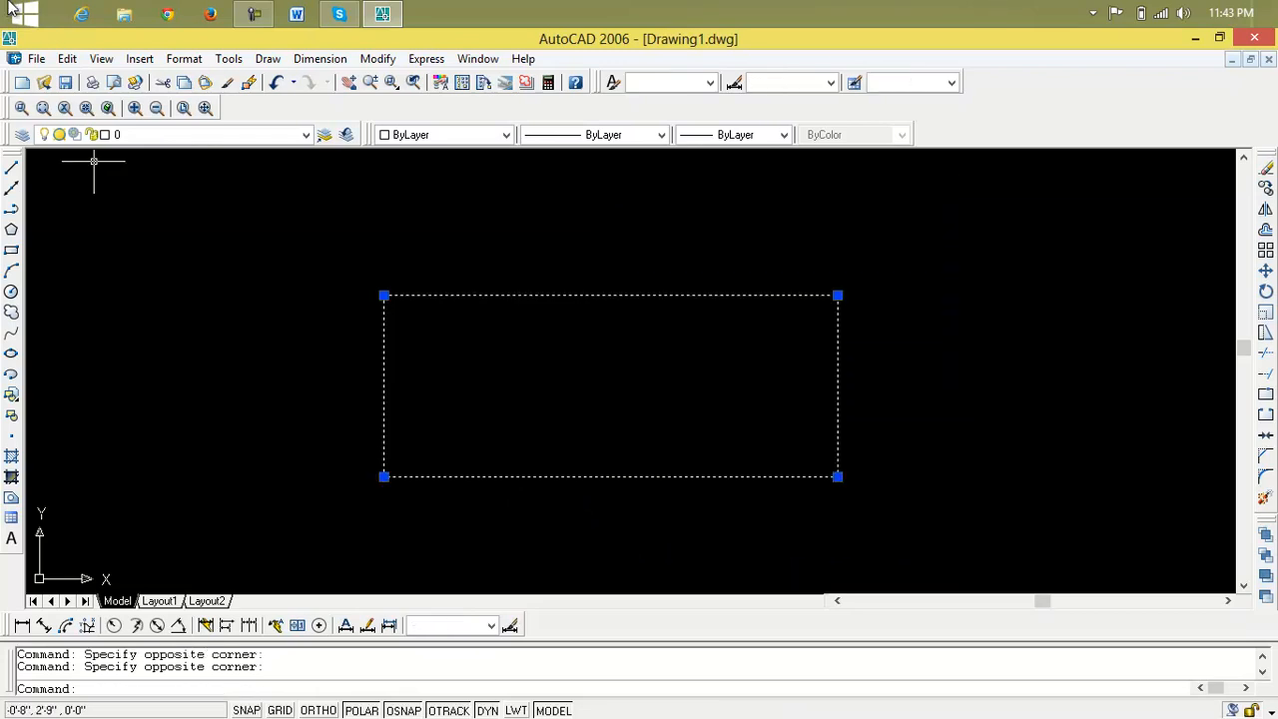
key("Escape")
key("Escape")
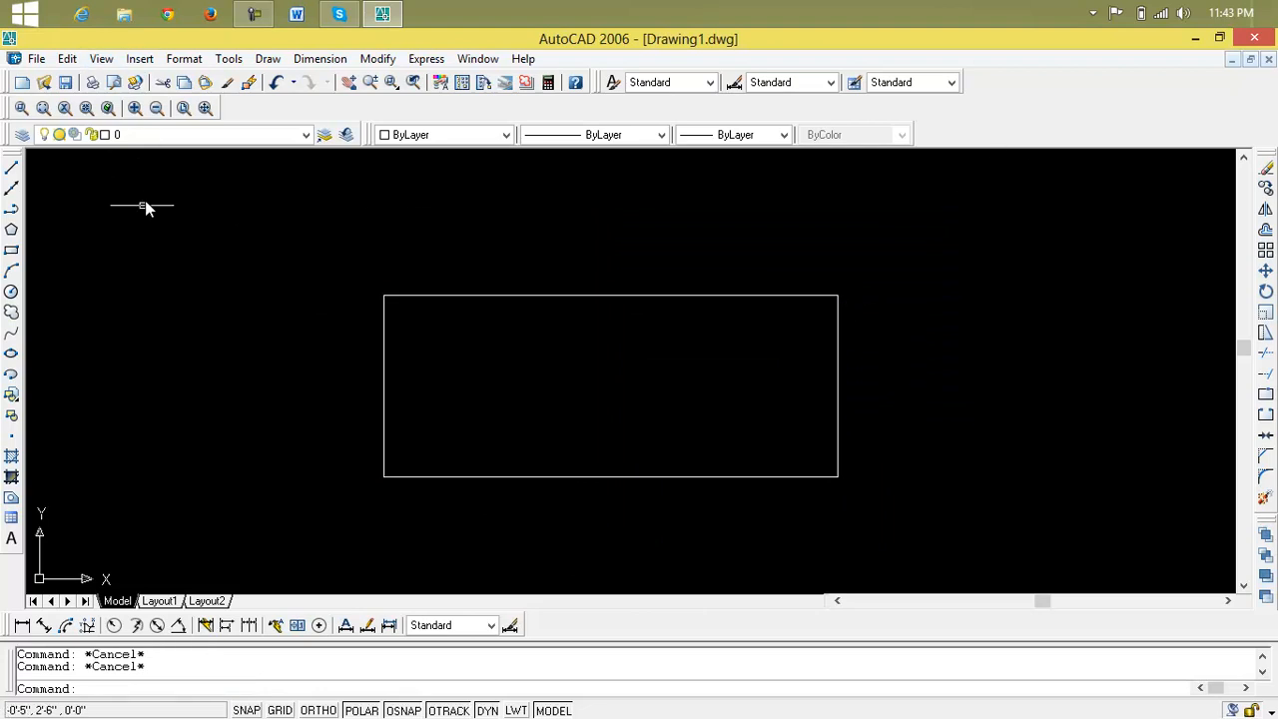
- Draw a smaller rectangle inside the first one, leaving a margin on all sides
left_click(10, 252)
left_click(450, 340)
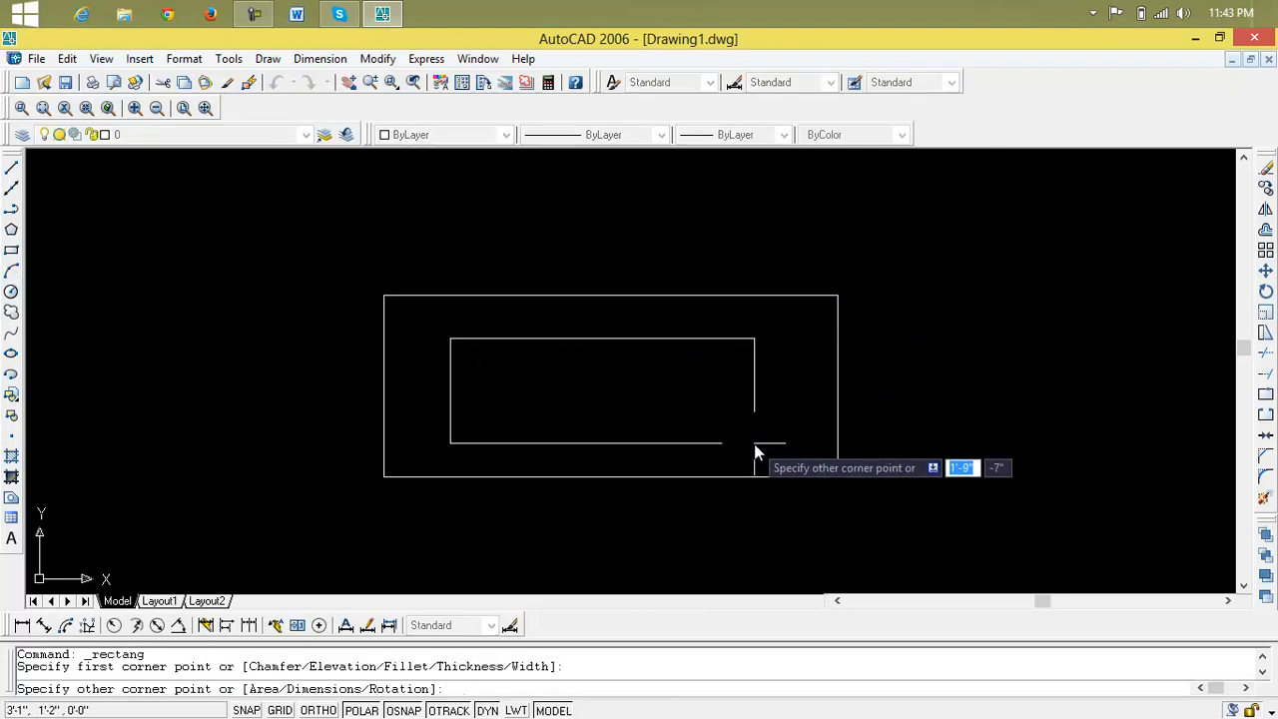
left_click(780, 437)
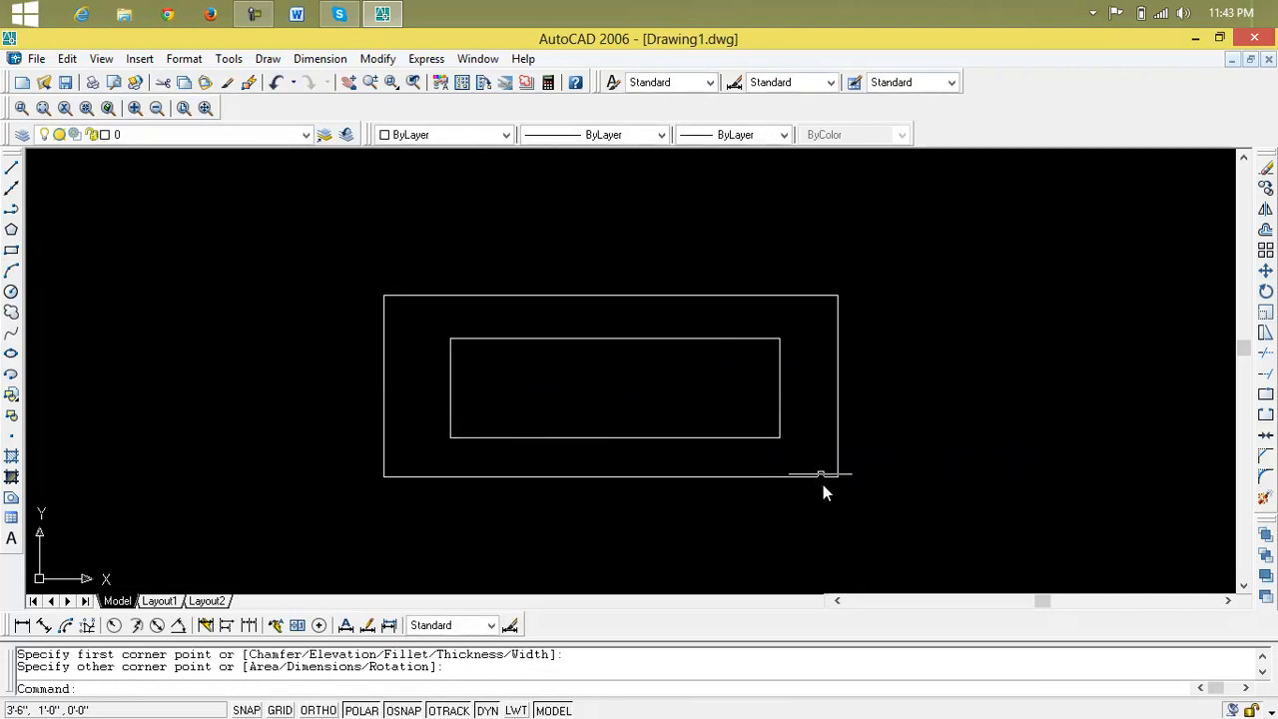
left_click(872, 270)
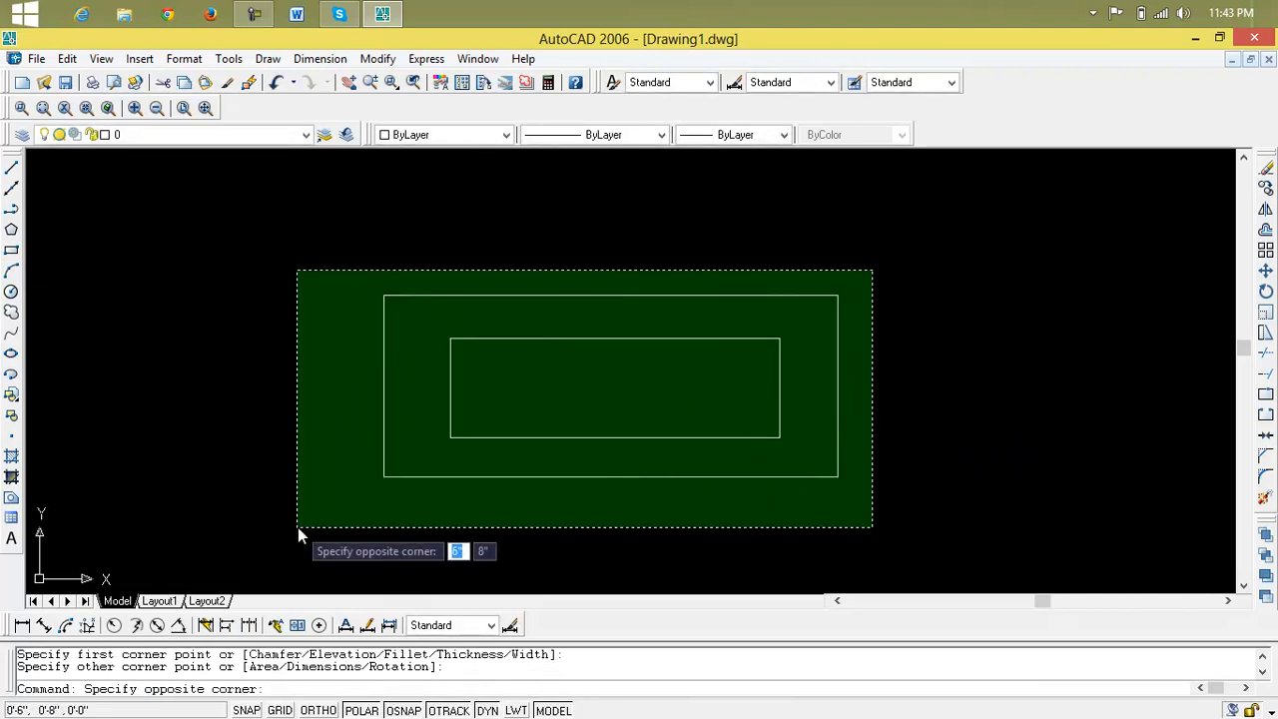
key("Escape")
key("Escape")
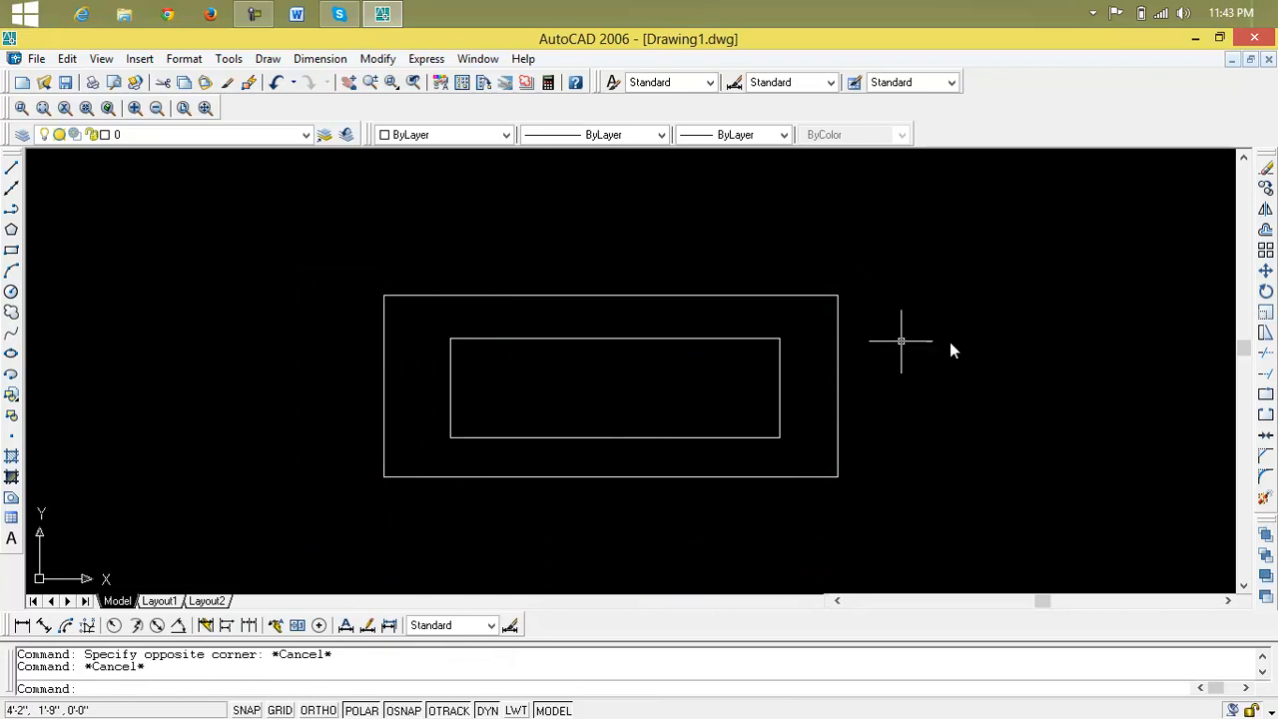
- Explode the inner rectangle and the outer rectangle into separate lines
left_click(1265, 498)
left_click(670, 338)
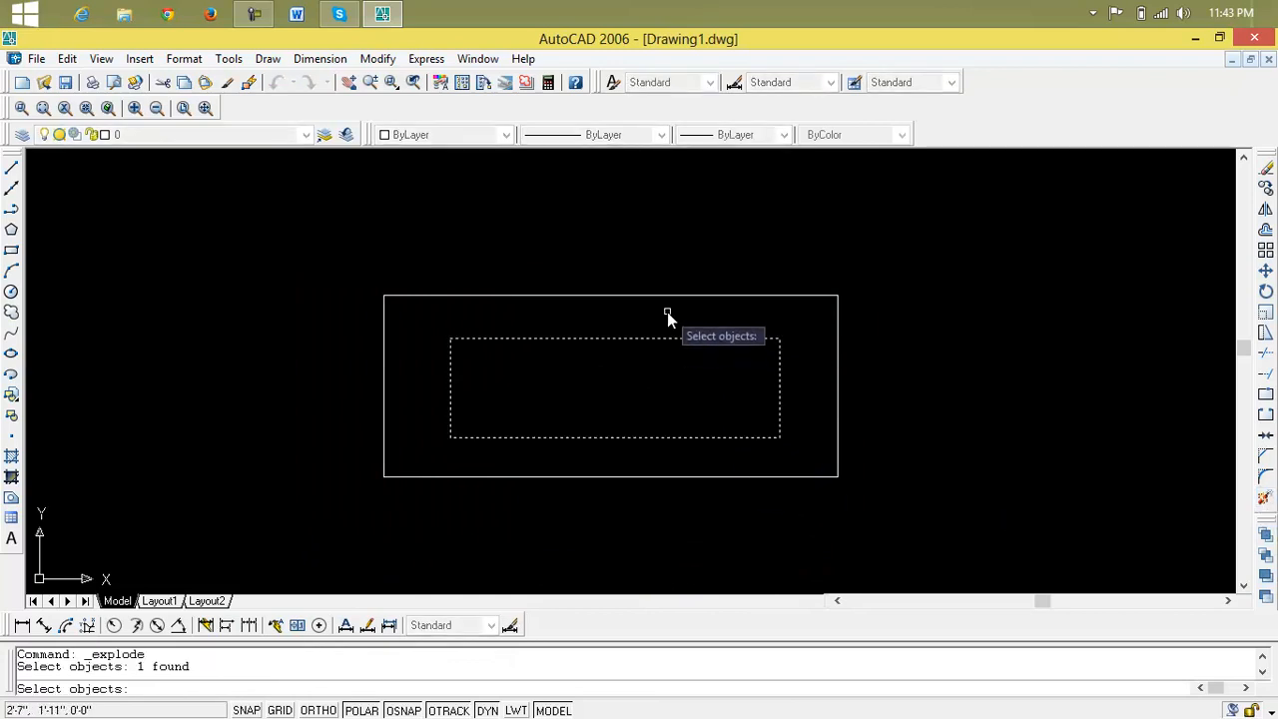
key("Return")
key("Return")
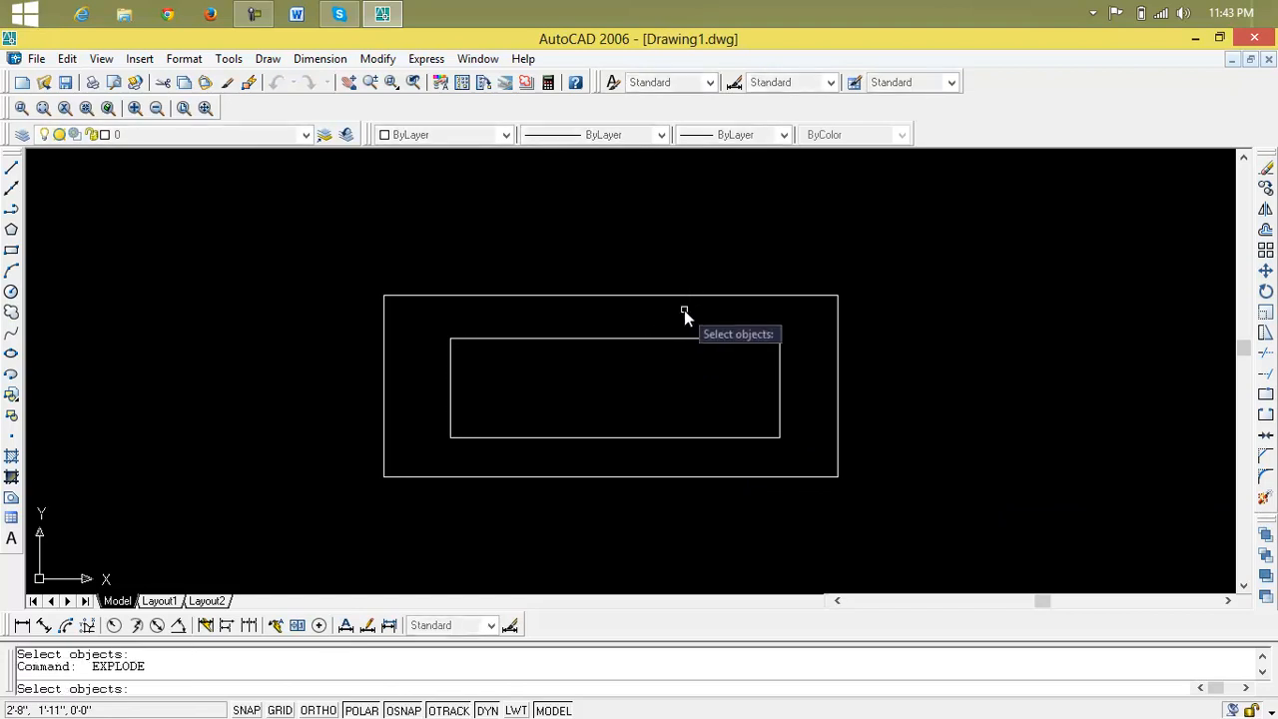
left_click(678, 297)
key("Return")
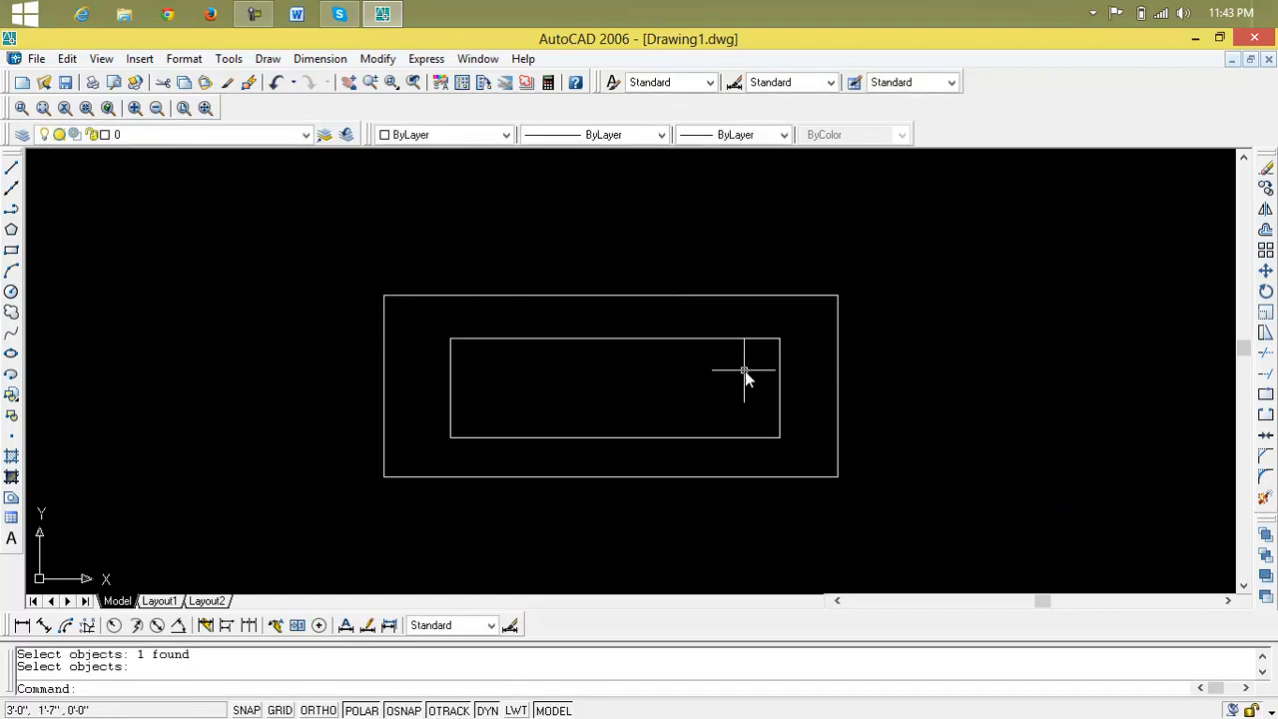
- Select the top and right lines of both exploded rectangles with a crossing window over their upper-right corners
left_click(881, 272)
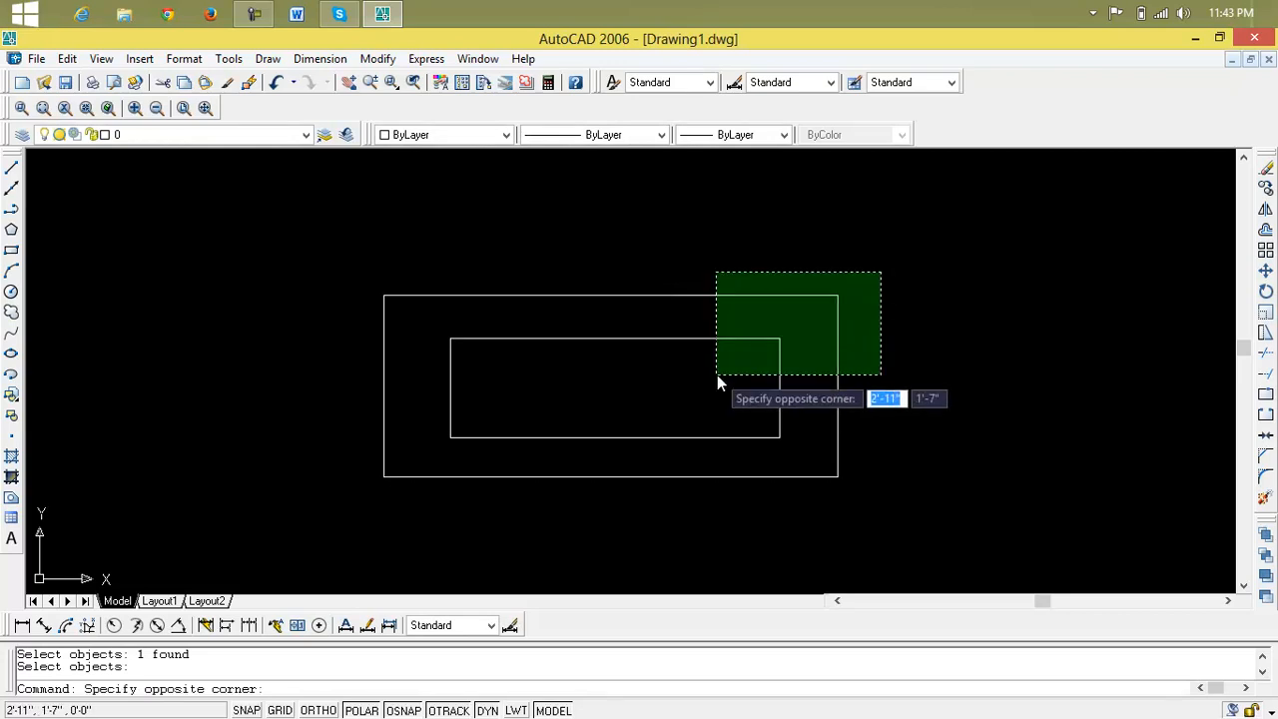
left_click(718, 375)
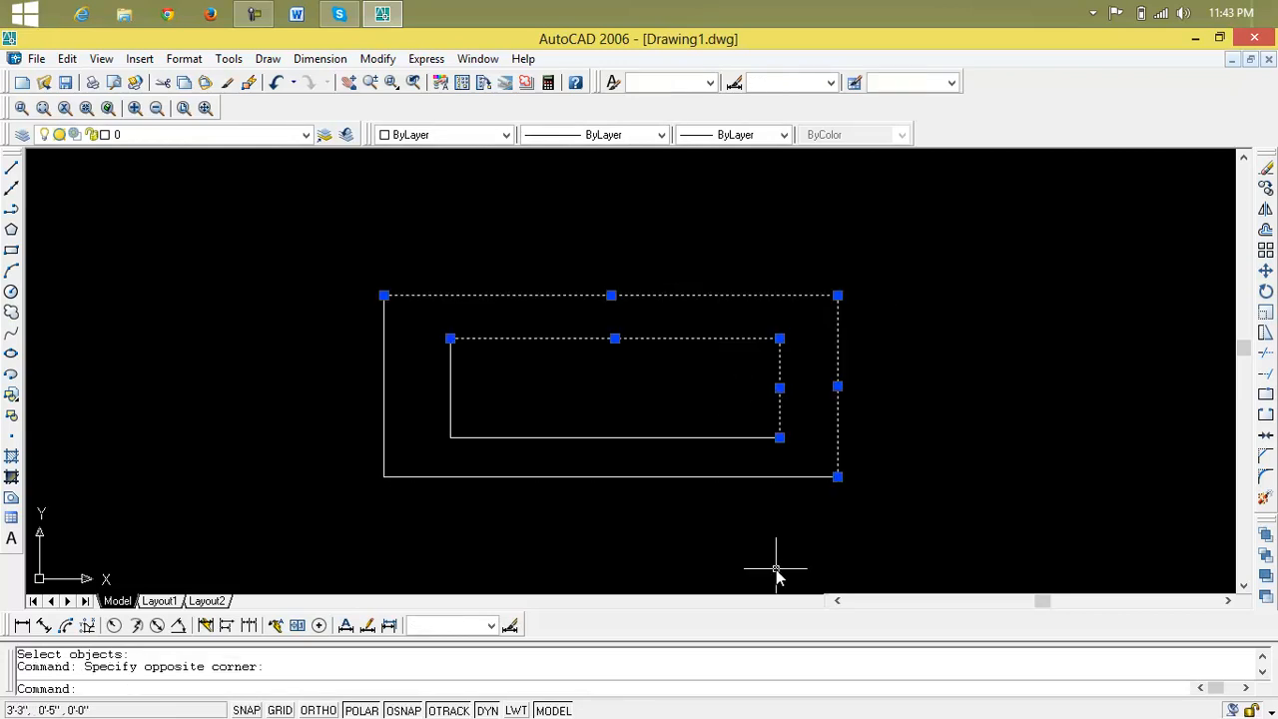
key("Escape")
key("Escape")
left_click(887, 244)
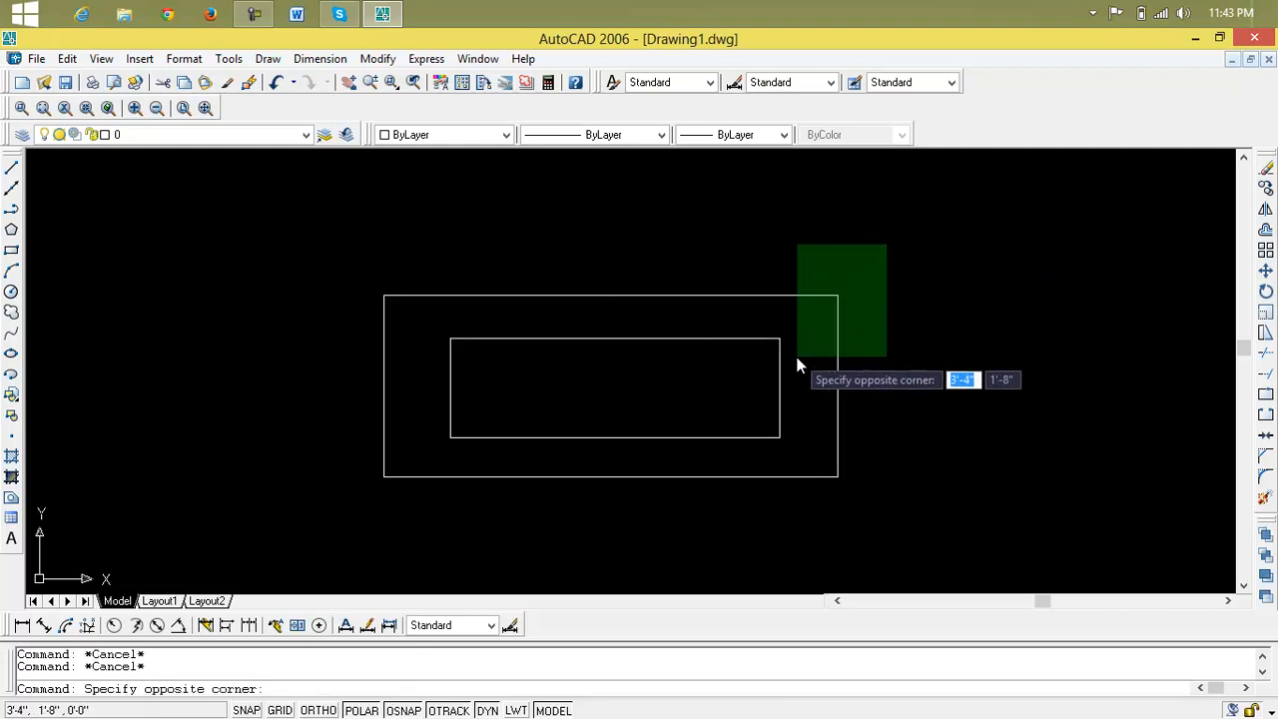
left_click(746, 370)
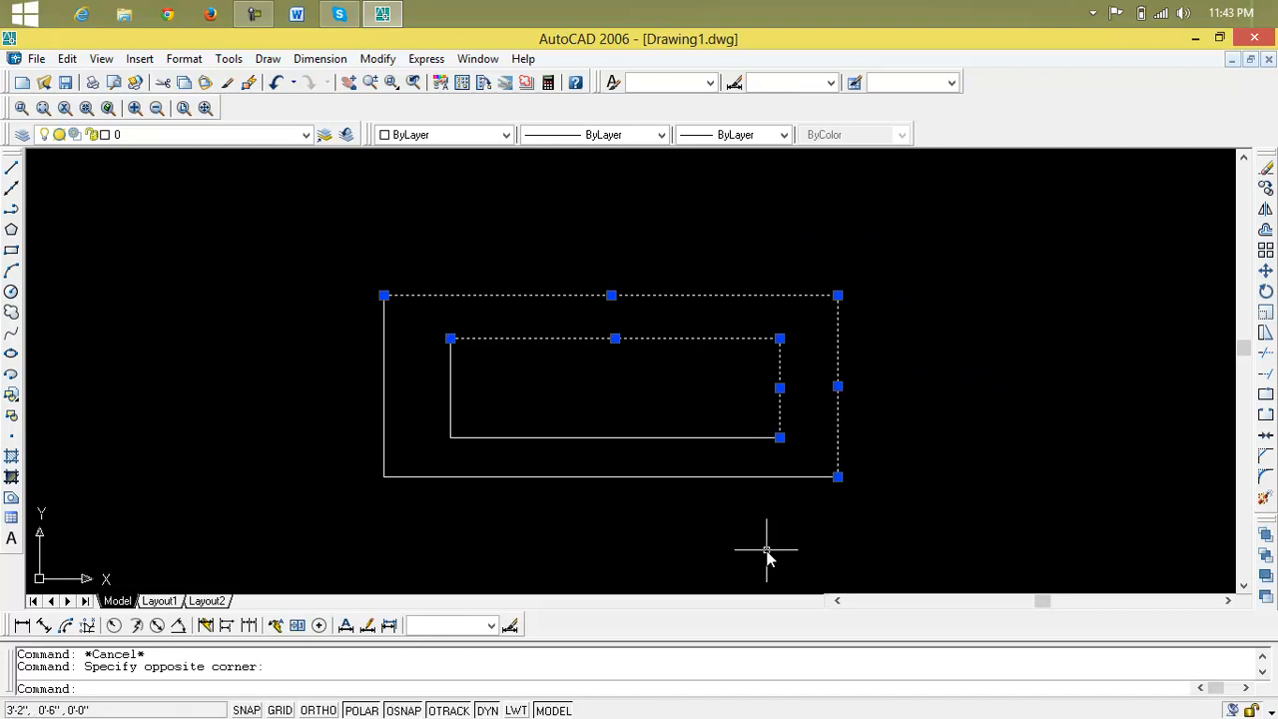
- Erase the selected top and right lines of both rectangles, and undo the erase
key("Delete")
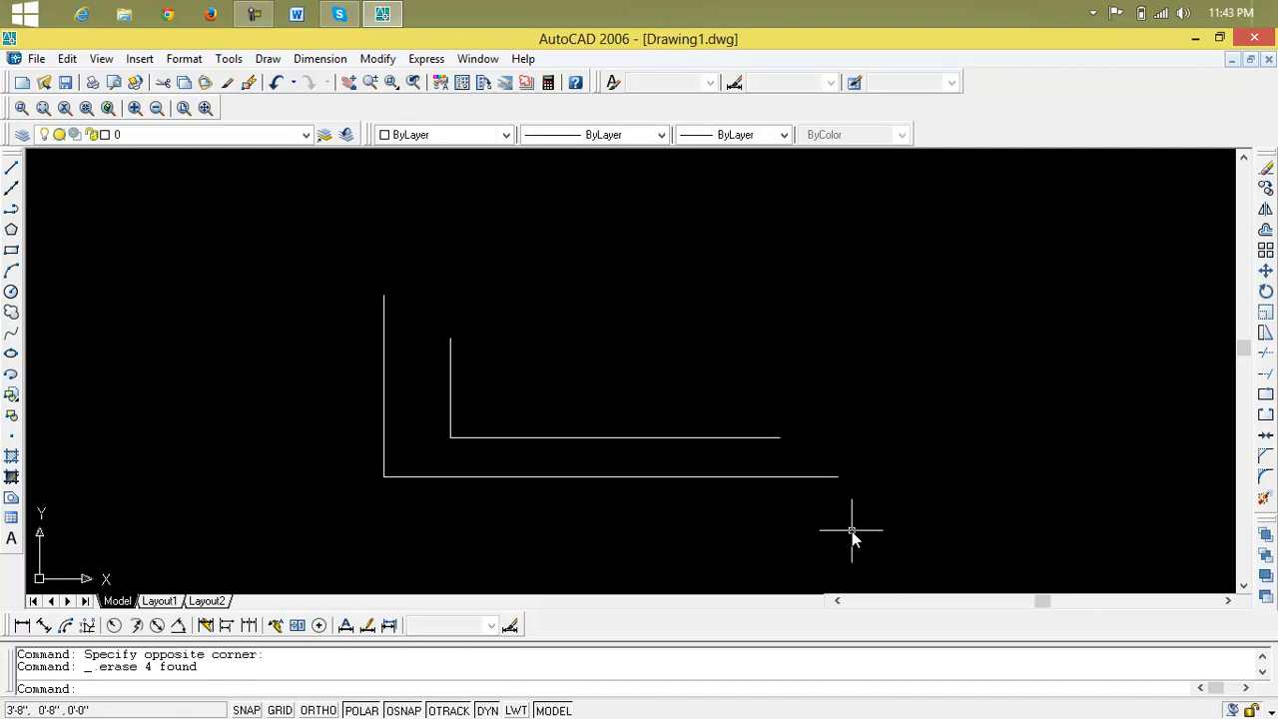
key("ctrl+z")
- Compare a left-to-right window with a right-to-left crossing window across the middle of both top lines, and clear the selection
left_click(529, 286)
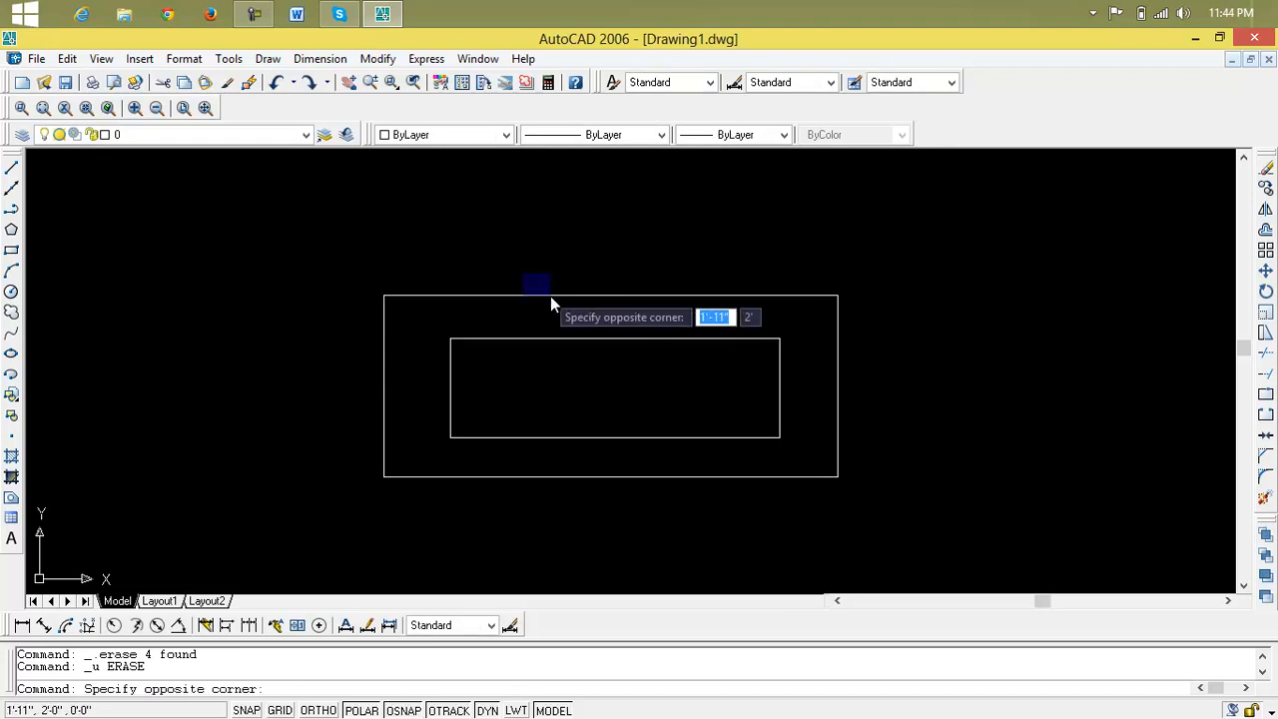
left_click(671, 371)
left_click(741, 248)
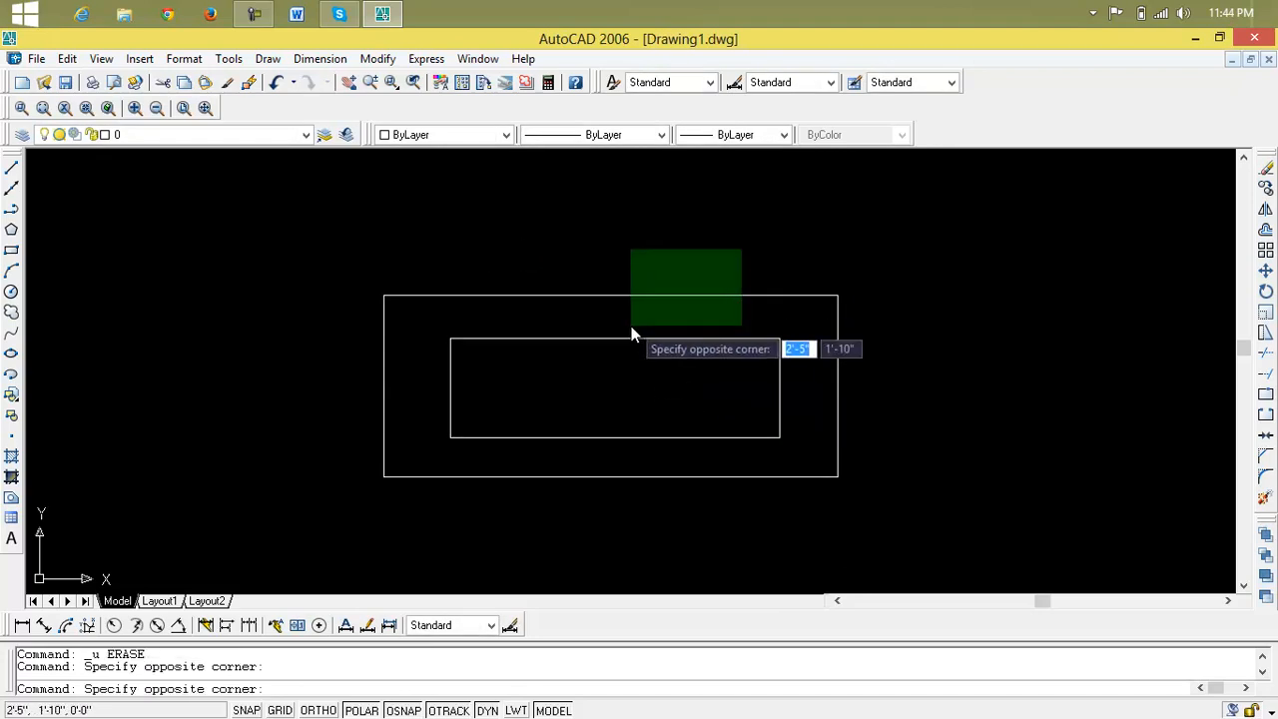
left_click(568, 361)
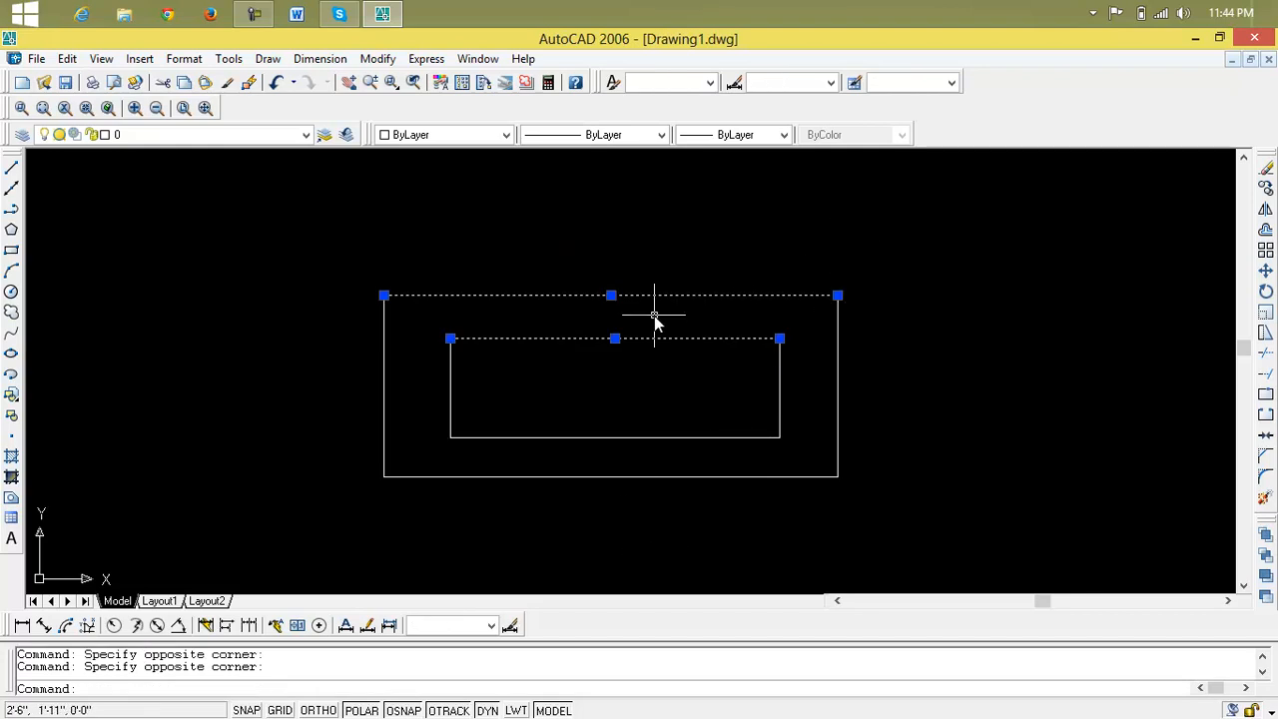
key("Escape")
key("Escape")
- Compare a left-to-right window with a right-to-left crossing window over both rectangles' upper-left corners, and clear the selection
left_click(355, 255)
left_click(510, 392)
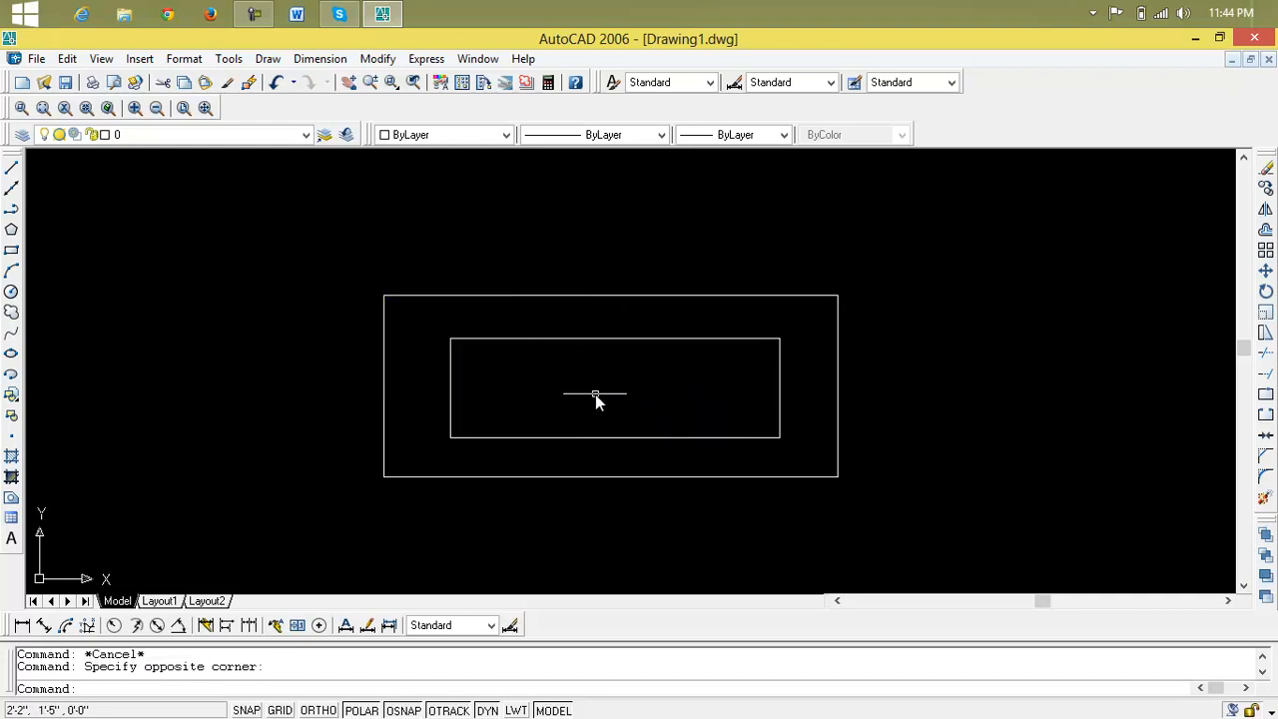
left_click(524, 381)
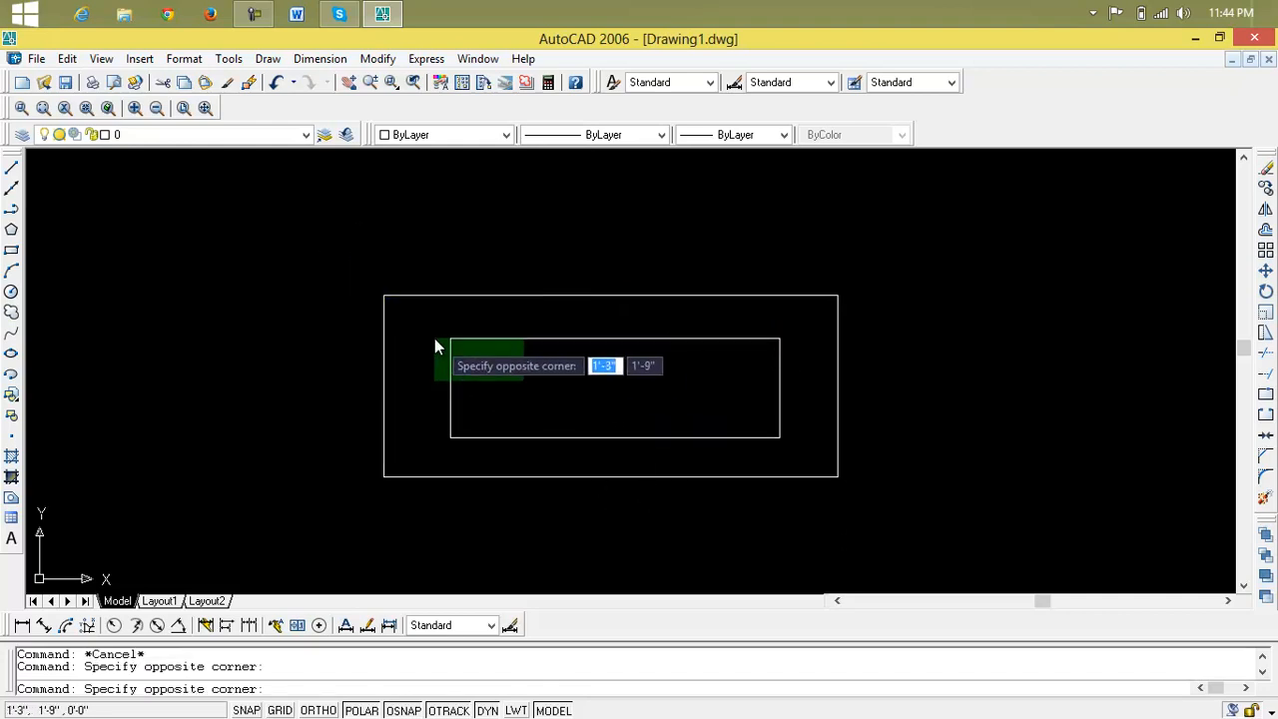
left_click(338, 280)
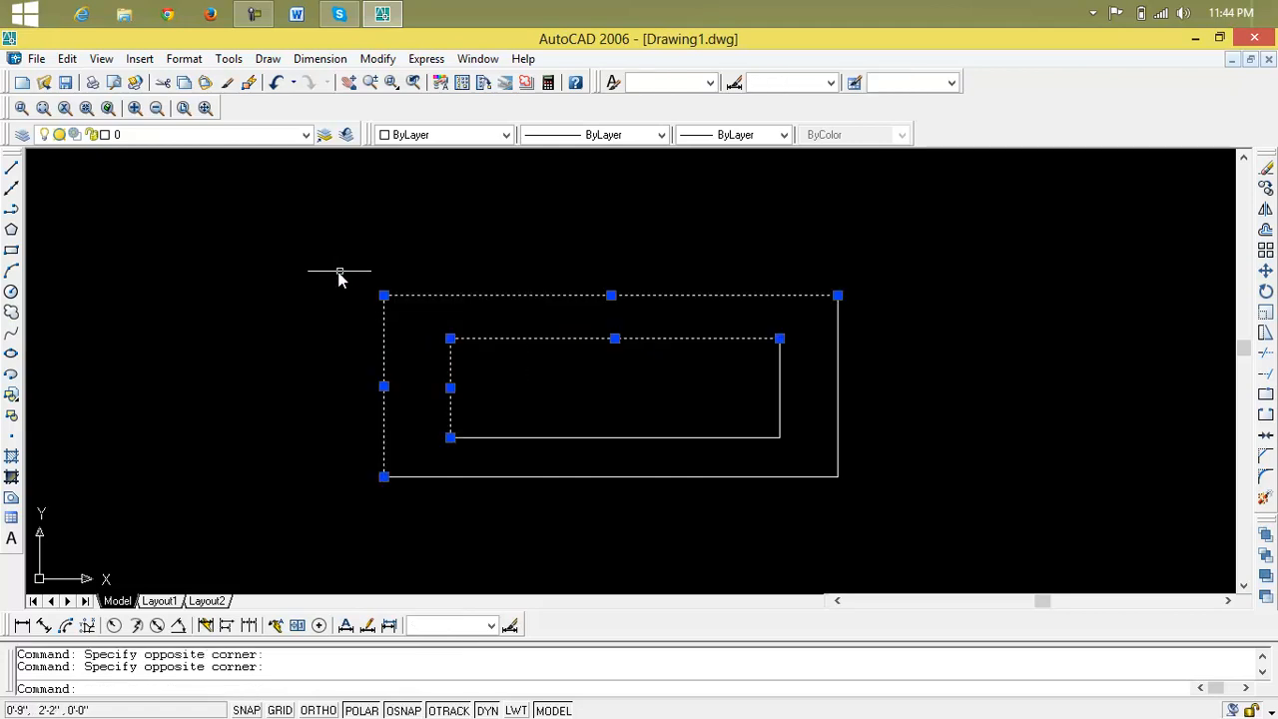
key("Escape")
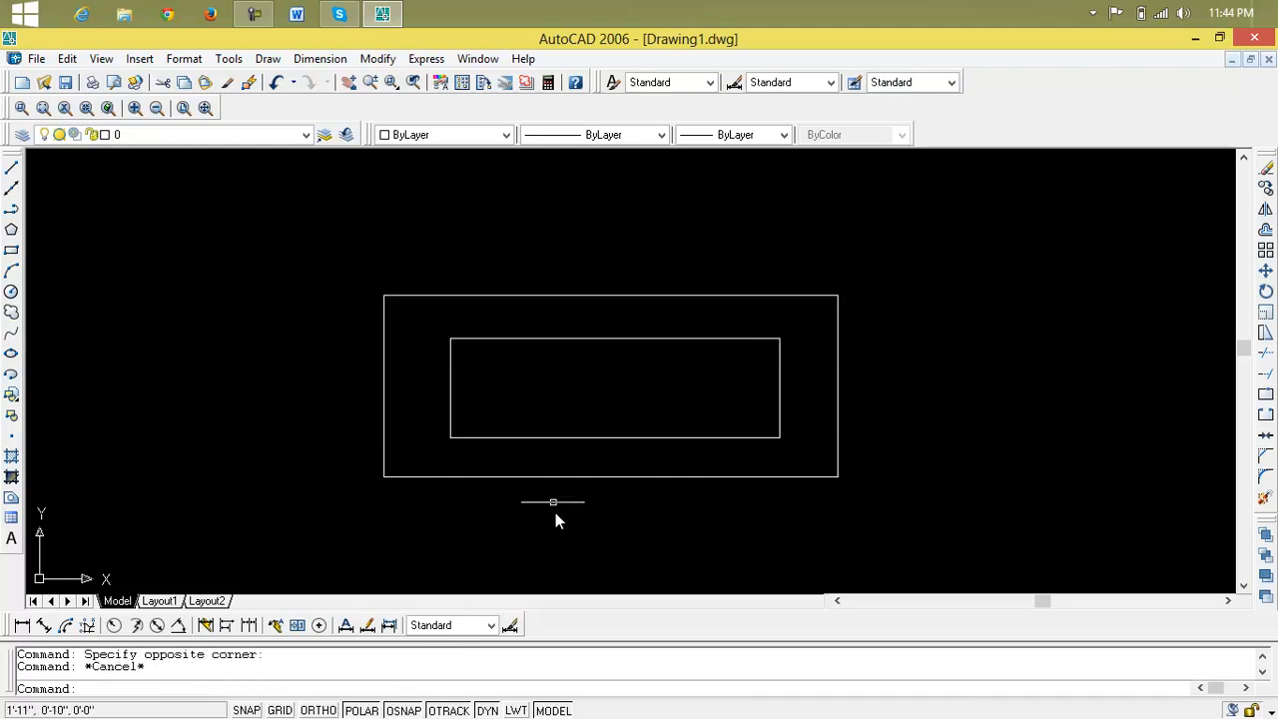
- Try crossing windows over both rectangles' lower-left corners and across only their left lines, clearing the selection each time
left_click(512, 395)
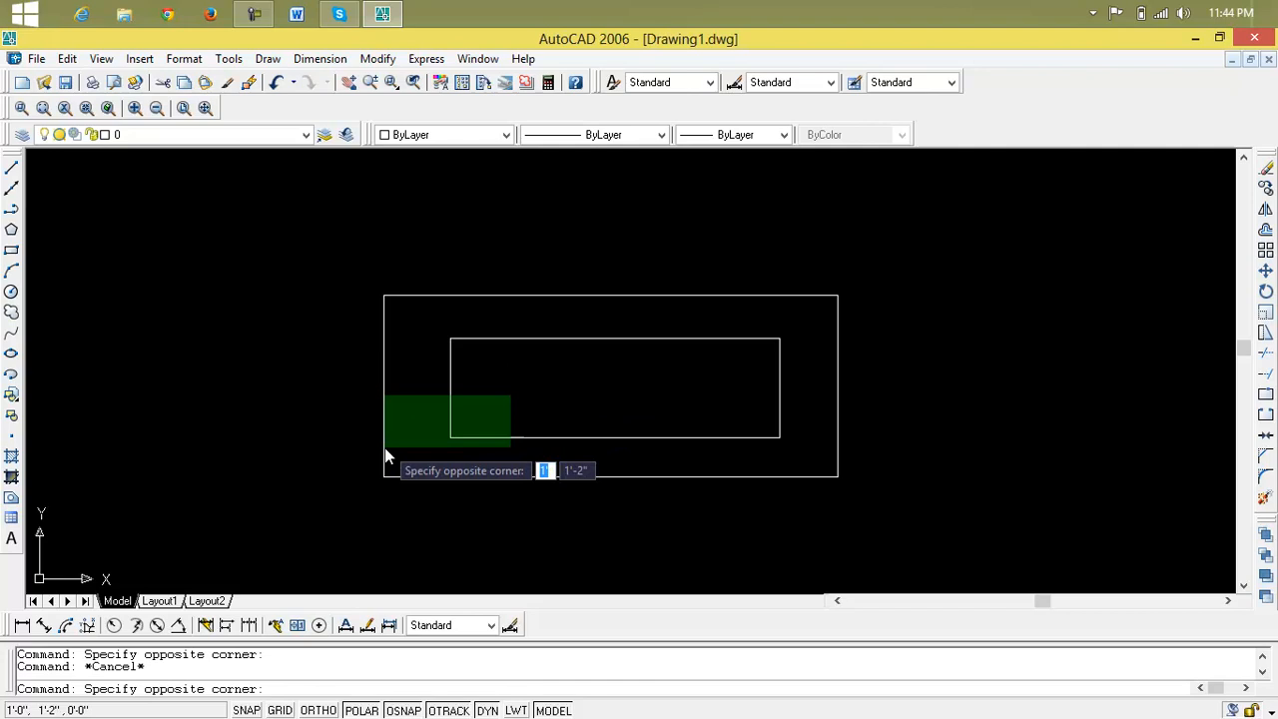
left_click(361, 493)
key("Escape")
left_click(498, 386)
left_click(360, 402)
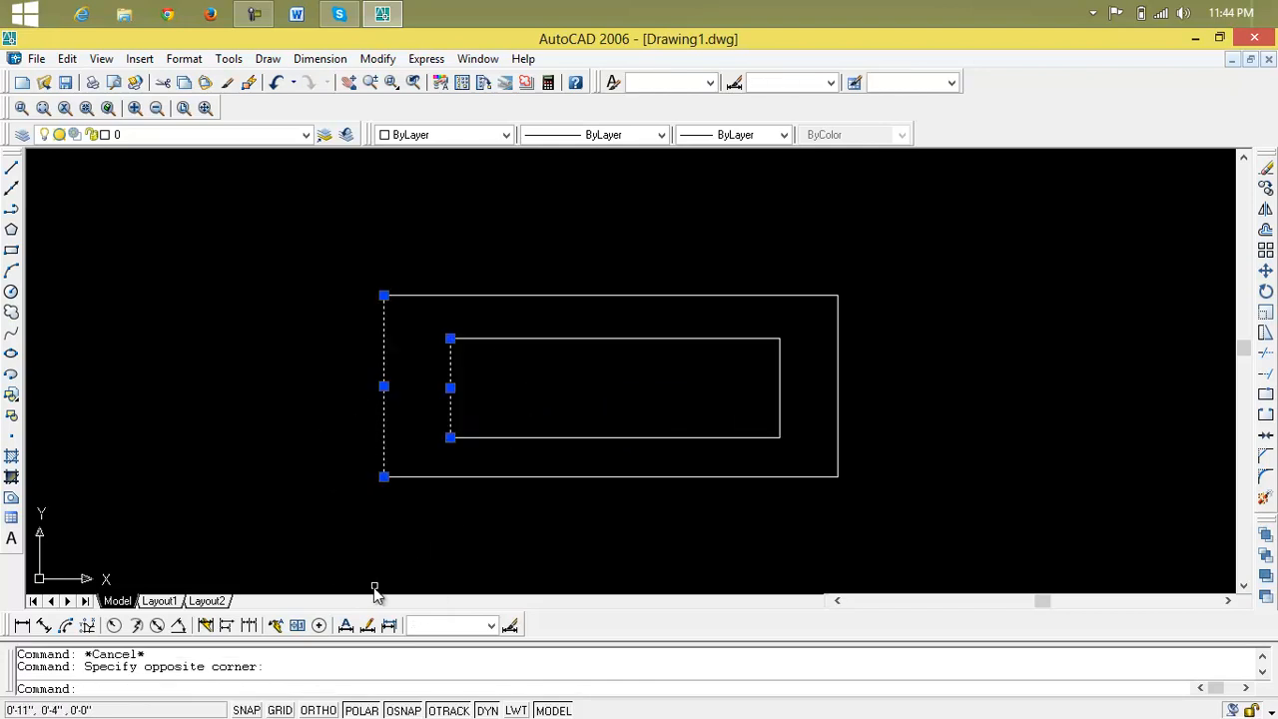
key("Escape")
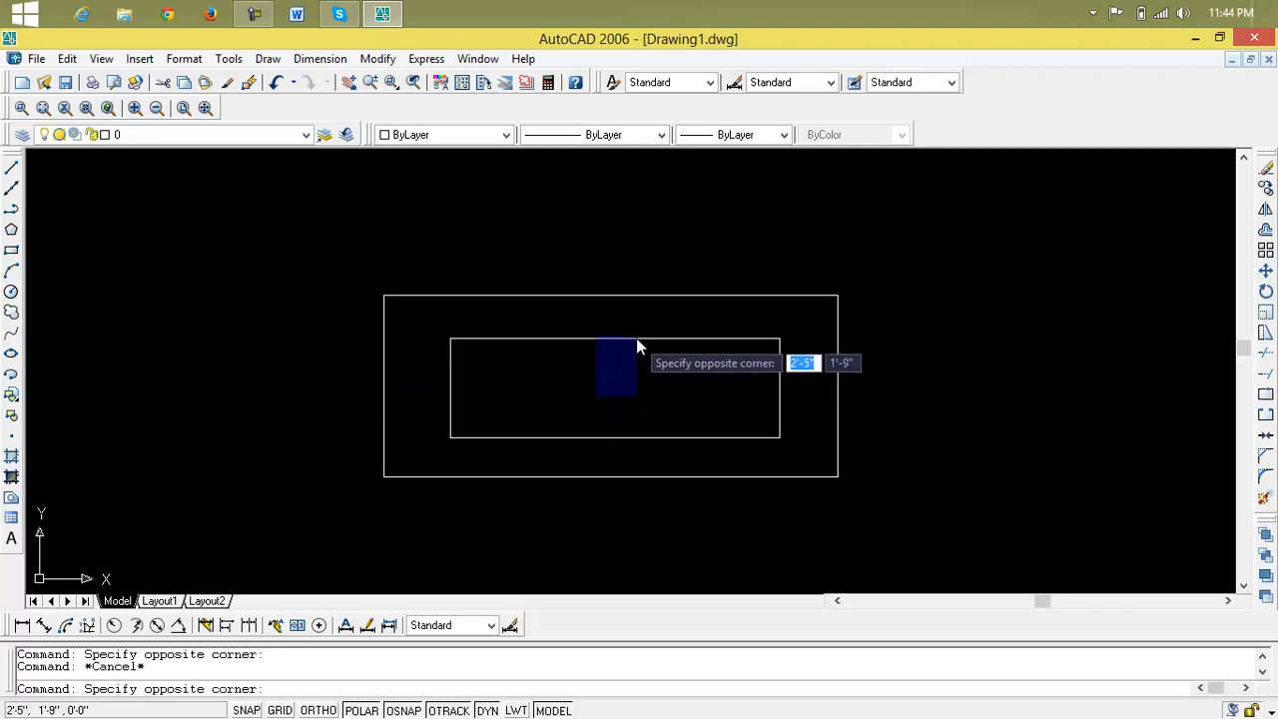
- Compare window and crossing selection across both top lines, try a crossing window across both bottom lines, and clear the selection
left_click(655, 289)
left_click(662, 271)
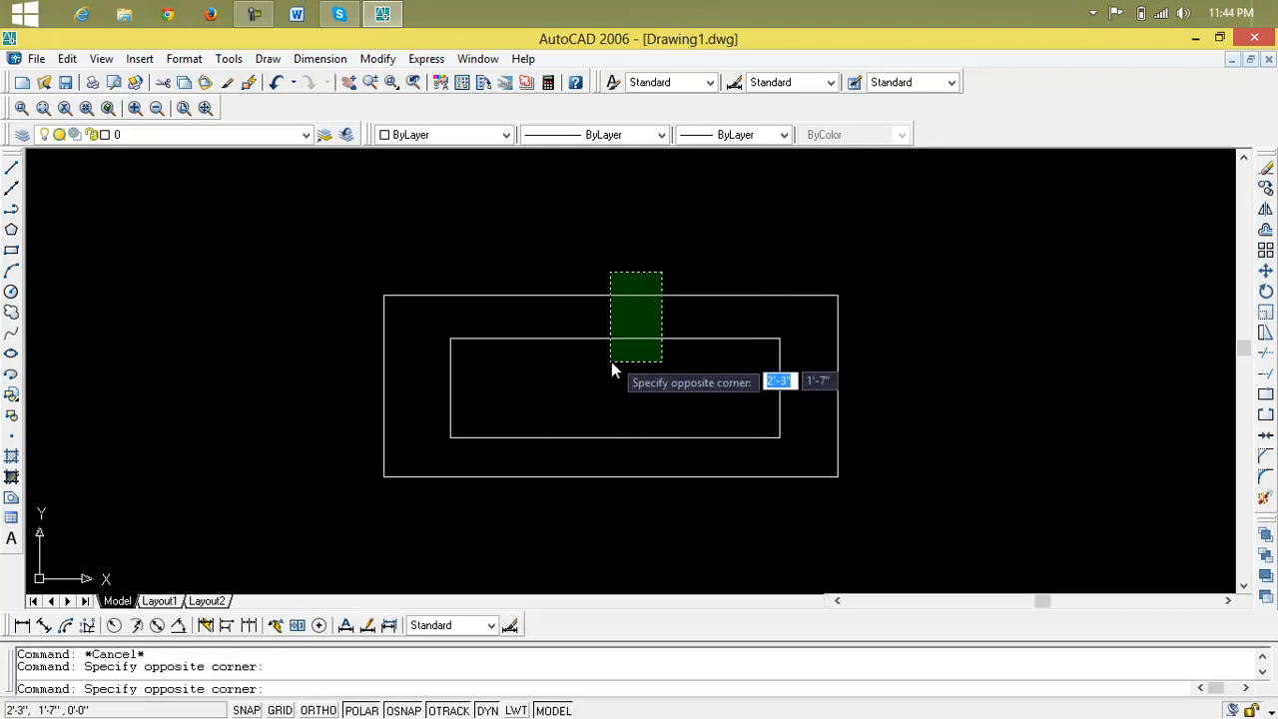
left_click(597, 380)
key("Escape")
left_click(632, 398)
left_click(593, 513)
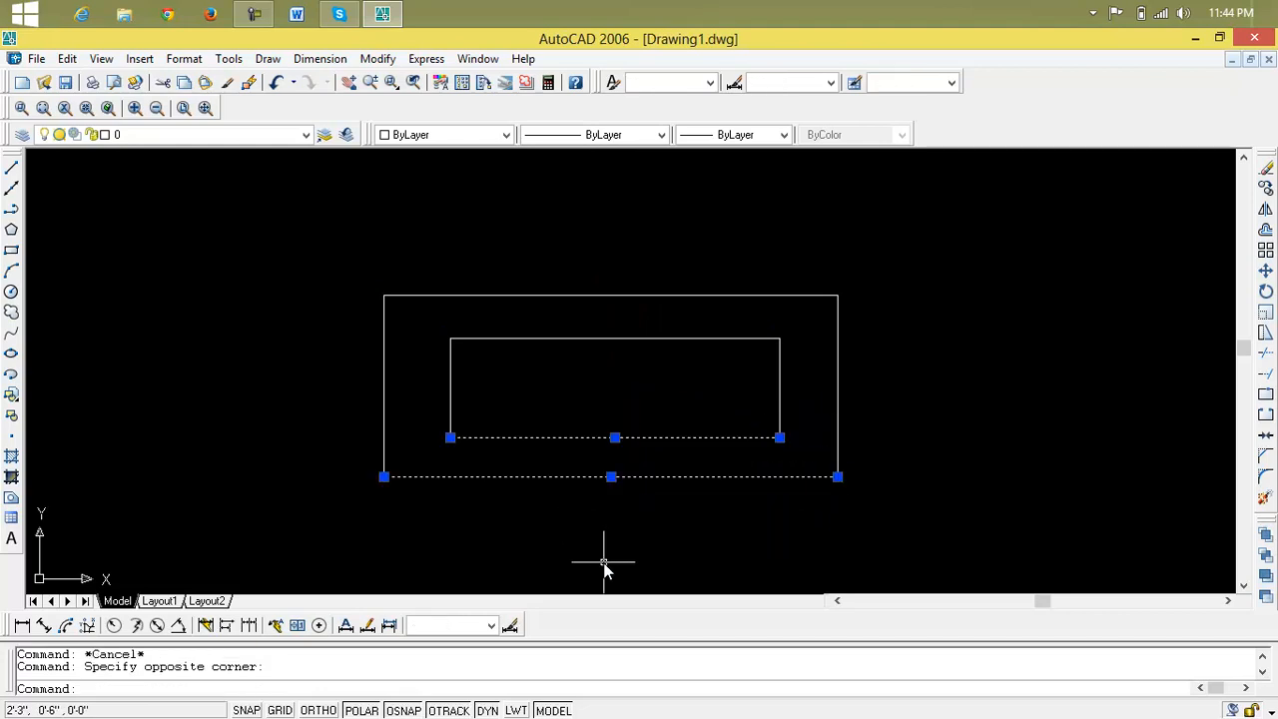
key("Escape")
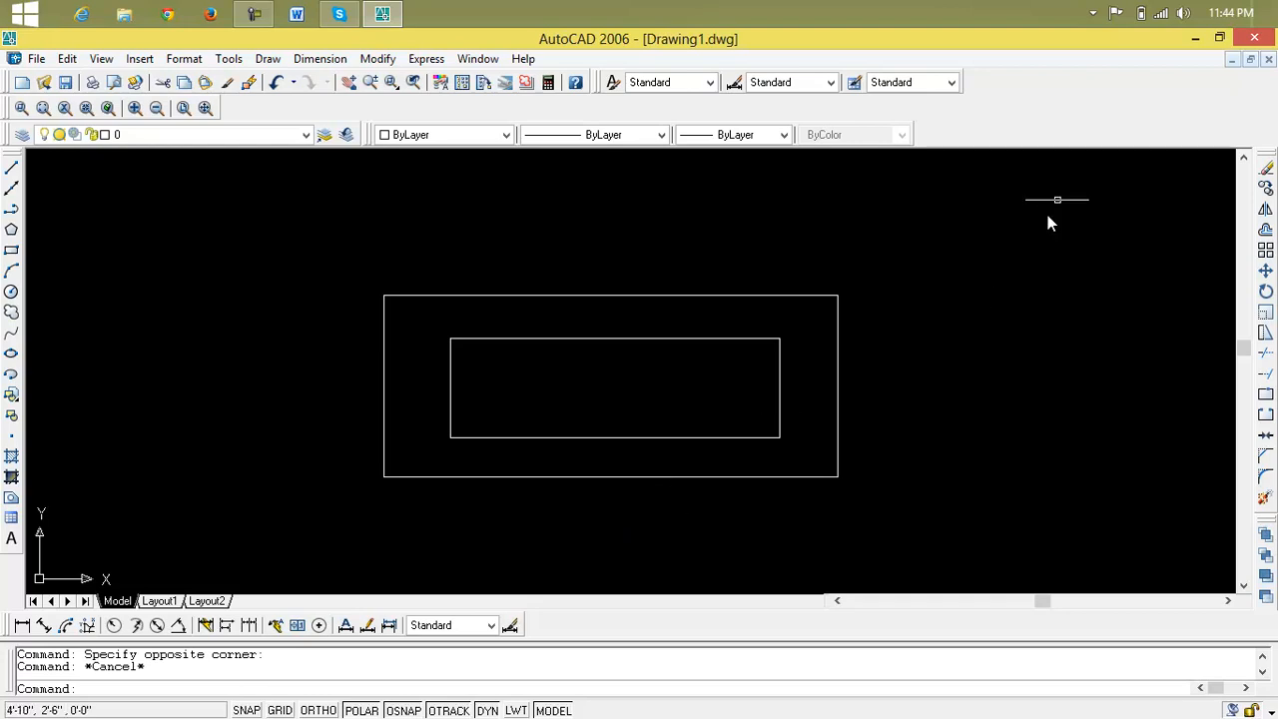
key("Escape")
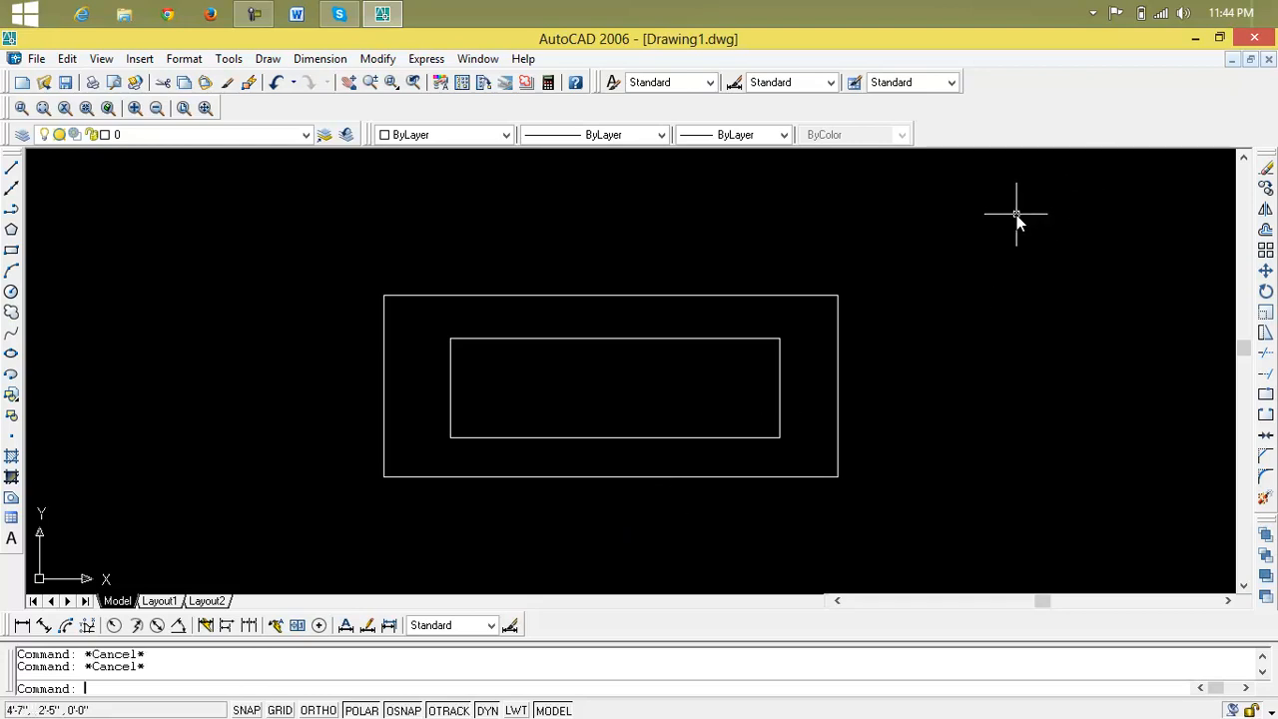
- Try crossing windows over both rectangles' upper-right corners and over only the outer rectangle's upper-right corner, clearing the selection each time
left_click(1011, 217)
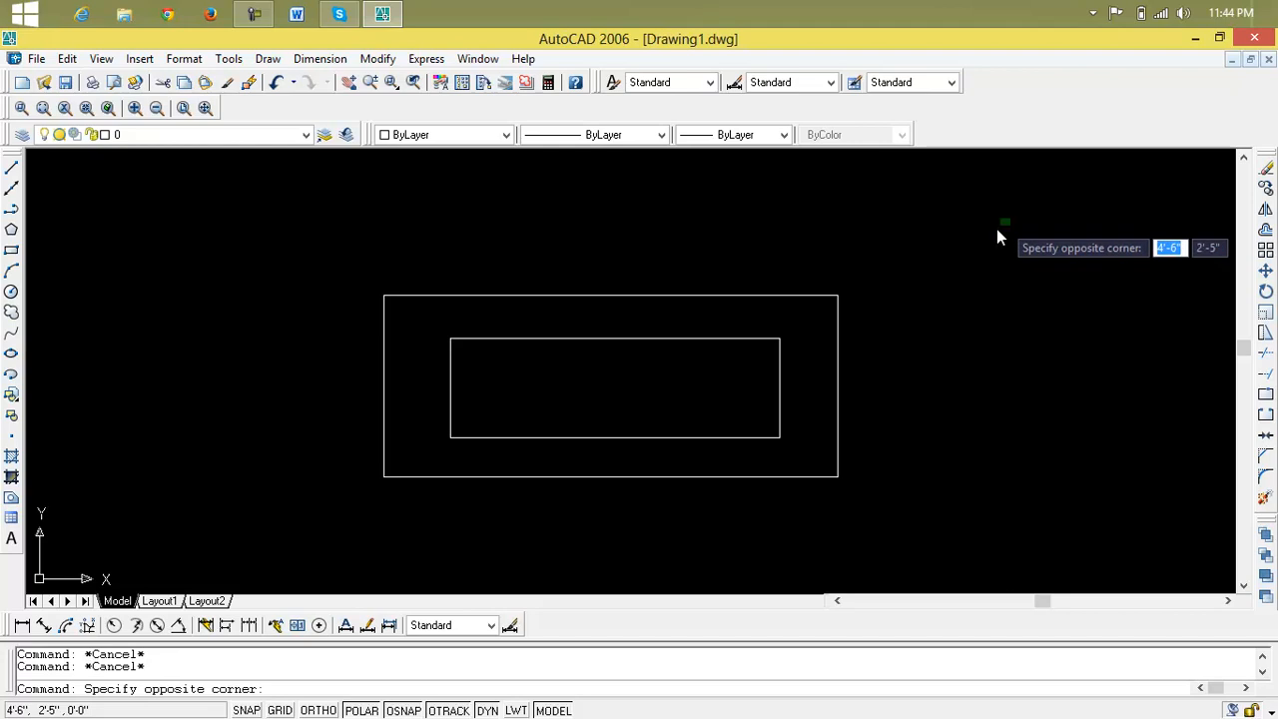
left_click(739, 385)
key("Escape")
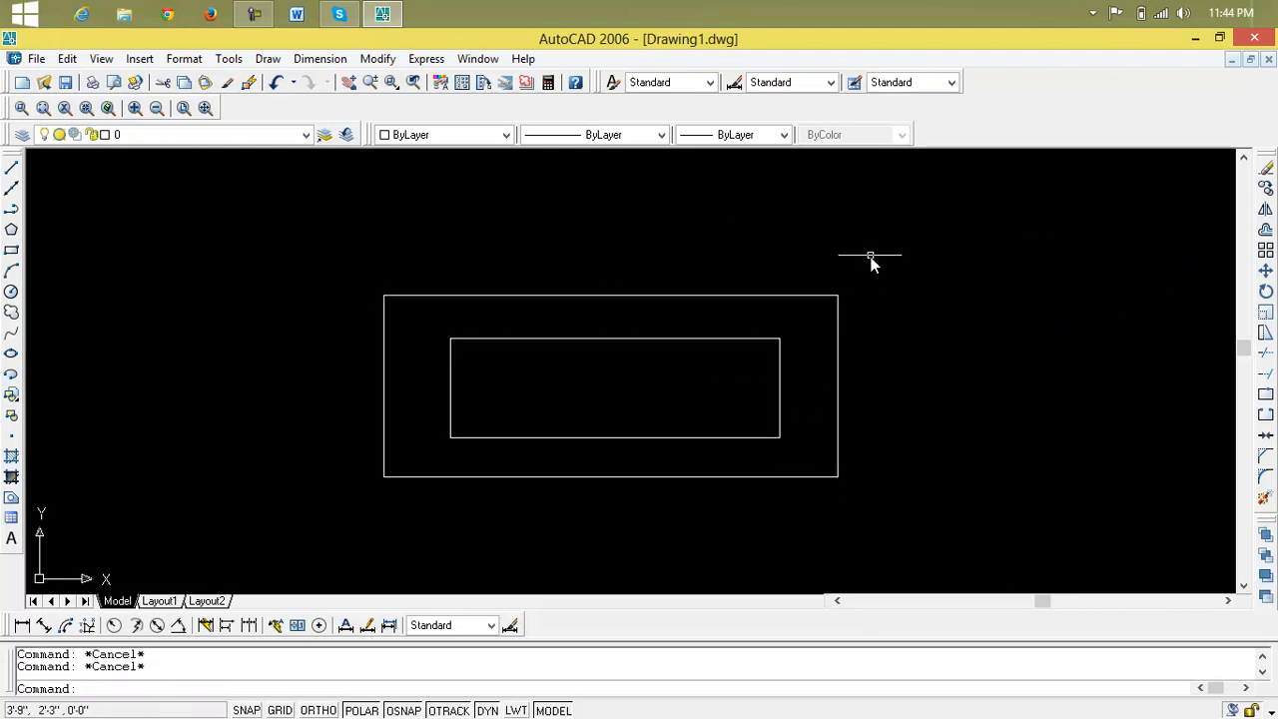
left_click(871, 250)
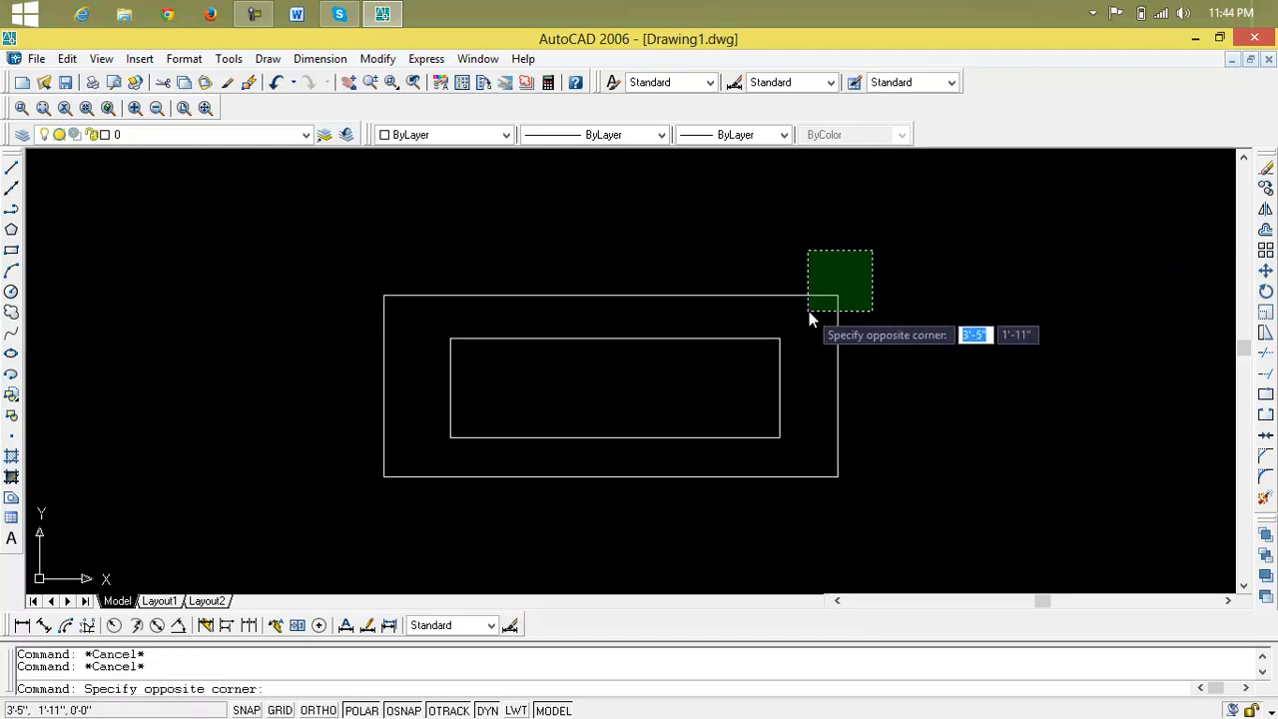
left_click(832, 312)
key("Escape")
- Try crossing windows that catch all lines, the top, right and bottom lines, and only the top and right lines, clearing each selection
left_click(893, 245)
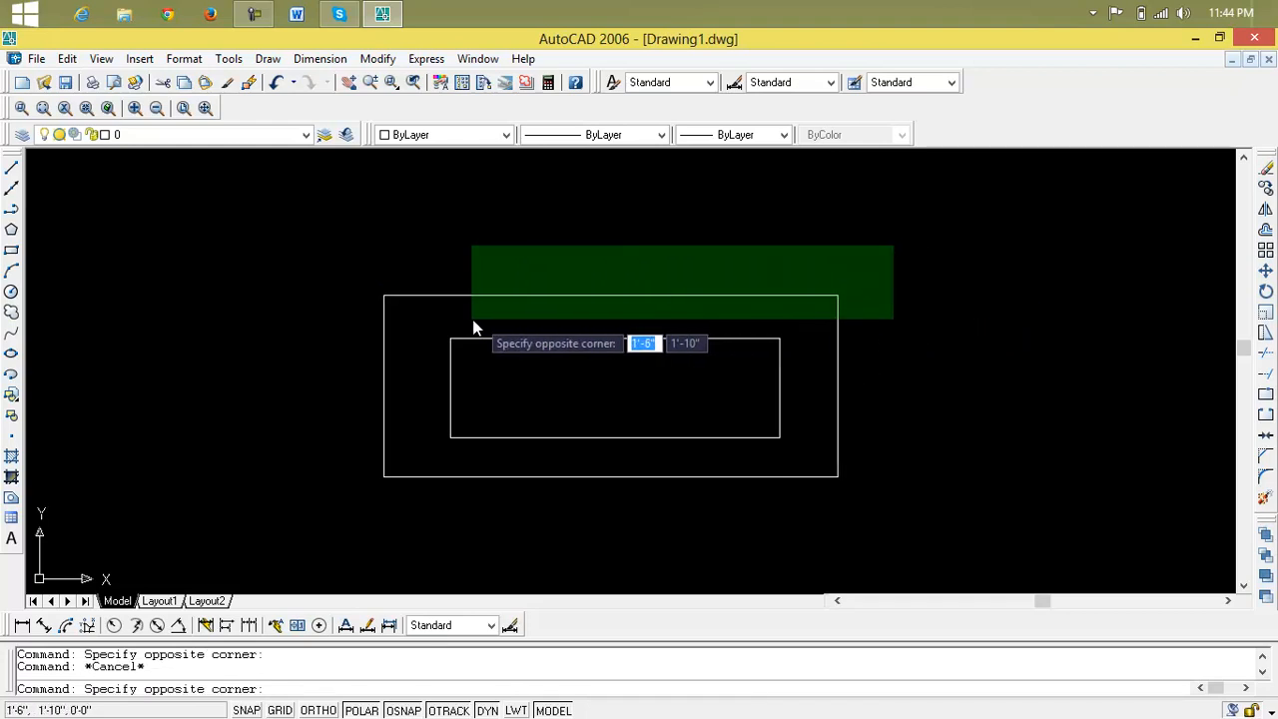
left_click(136, 493)
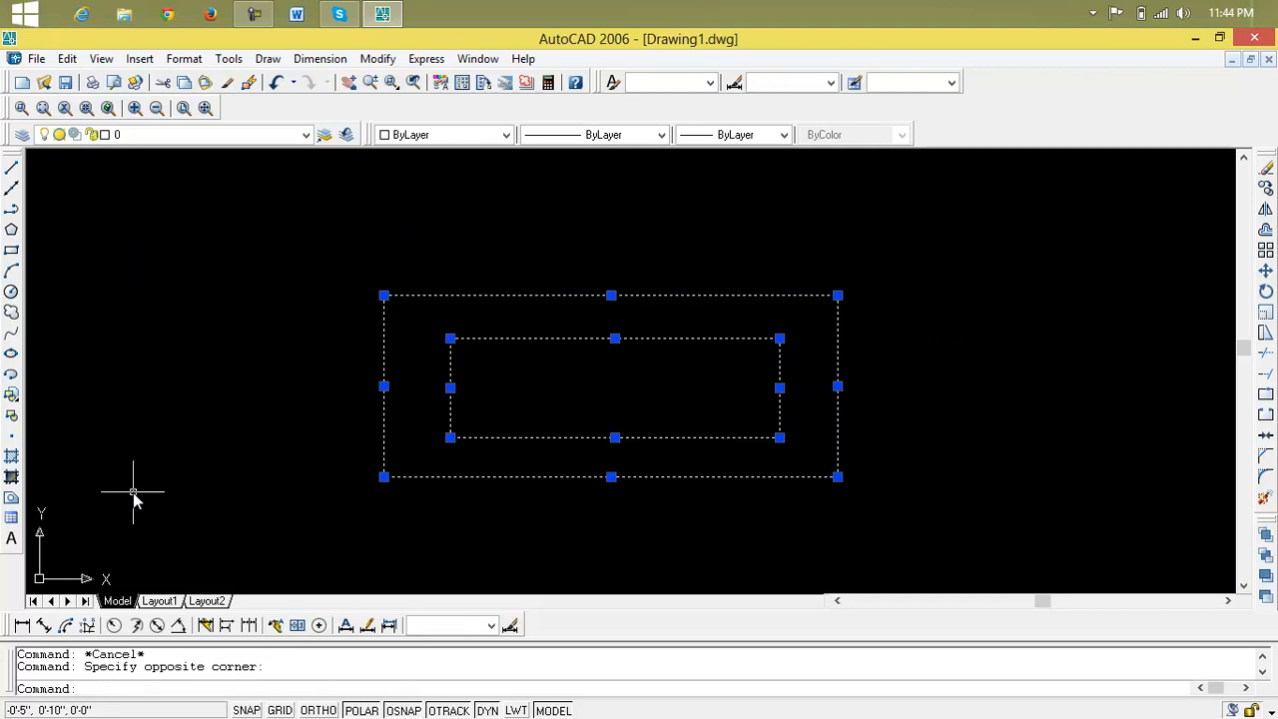
key("Escape")
left_click(1011, 230)
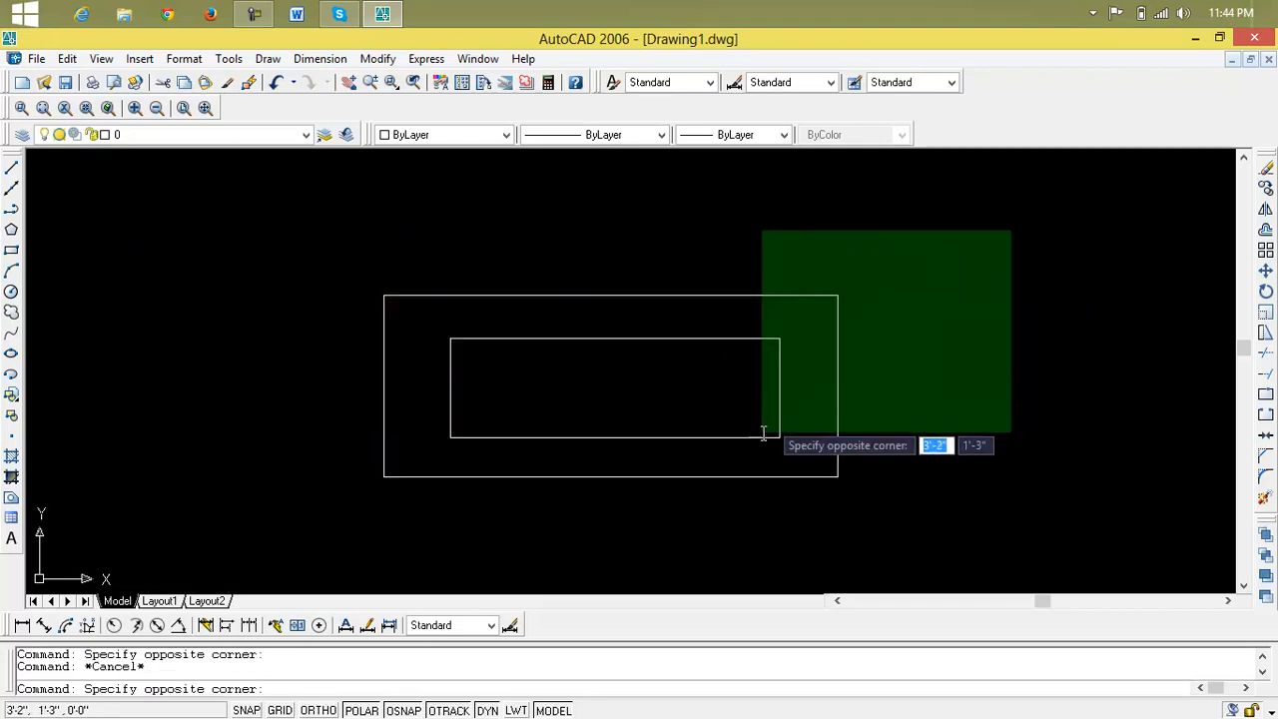
left_click(568, 530)
key("Escape")
left_click(981, 234)
left_click(479, 415)
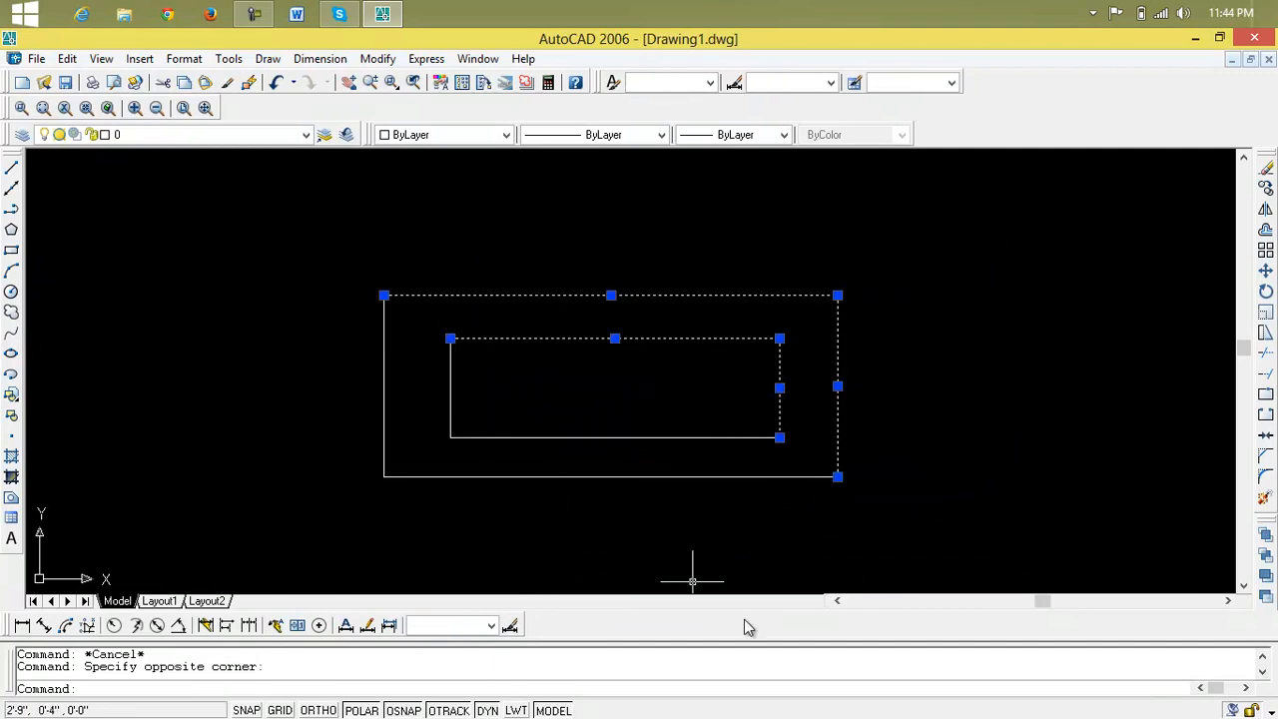
key("Escape")
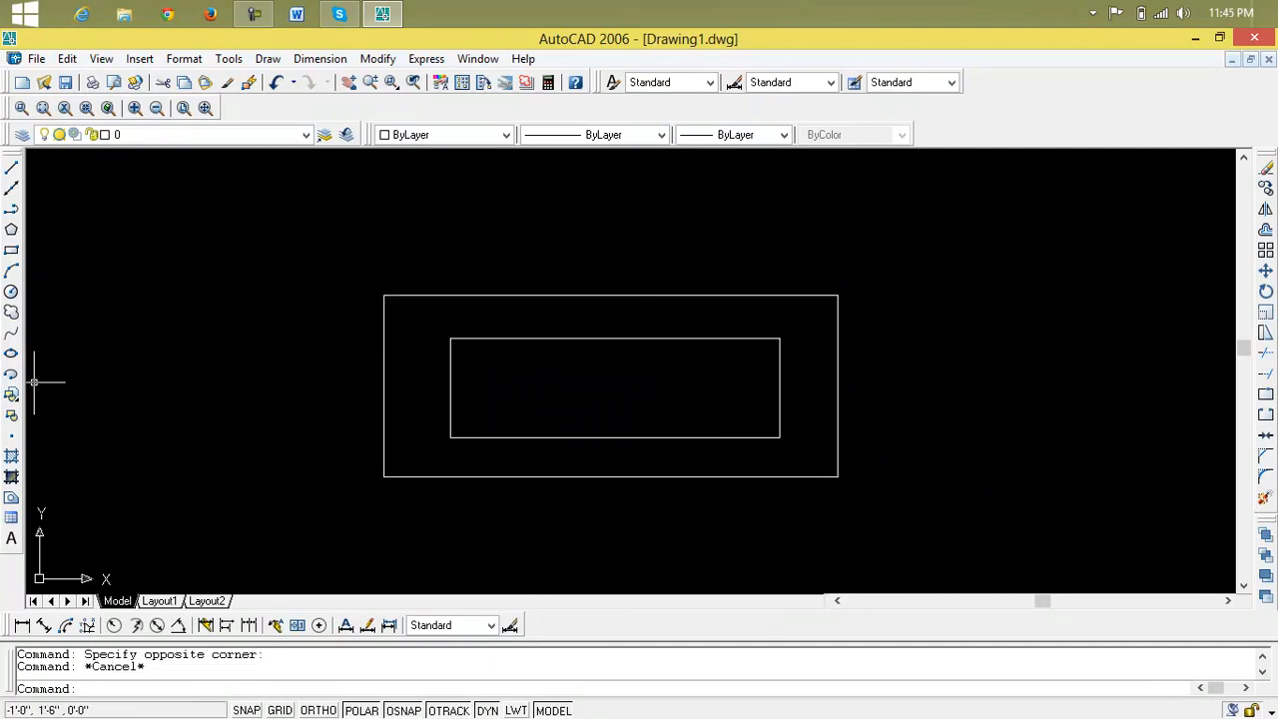
- Draw a larger rectangle in the empty area to the upper right of the existing exploded pair
left_click(11, 251)
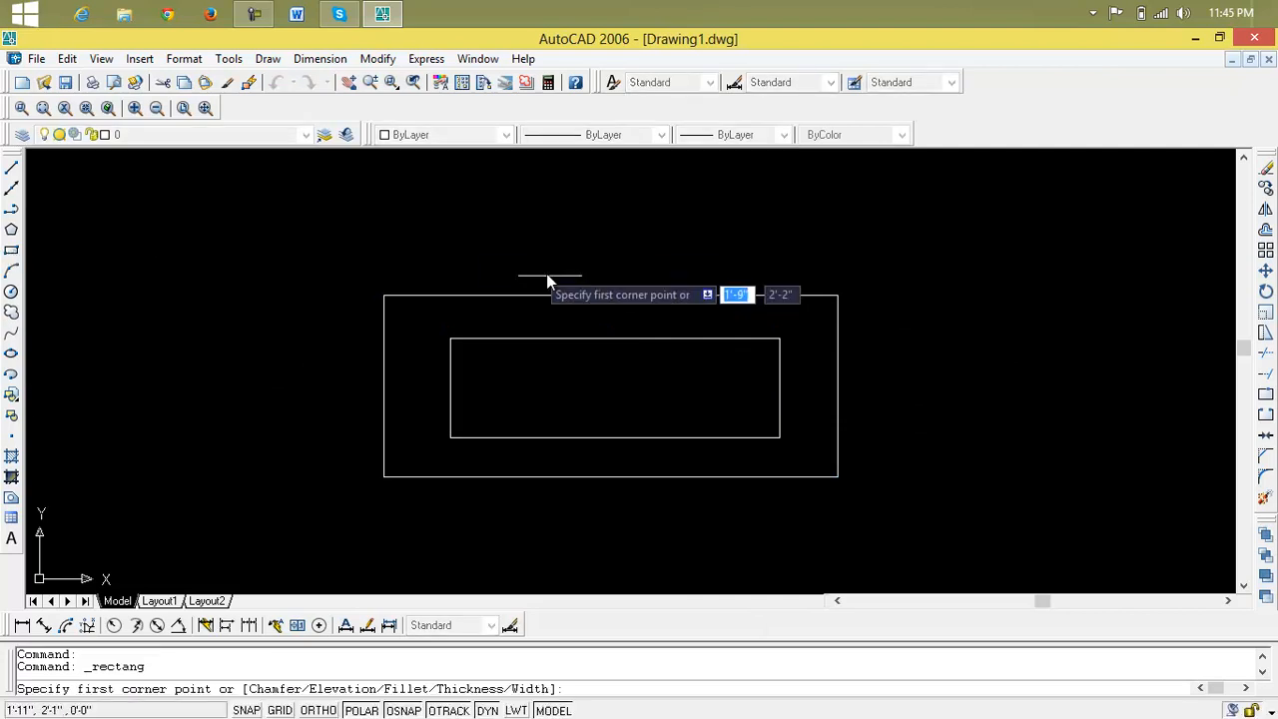
scroll(935, 286, "down", 4)
scroll(934, 283, "down", 2)
middle_click_drag(935, 283, 639, 340)
left_click(617, 288)
left_click(917, 405)
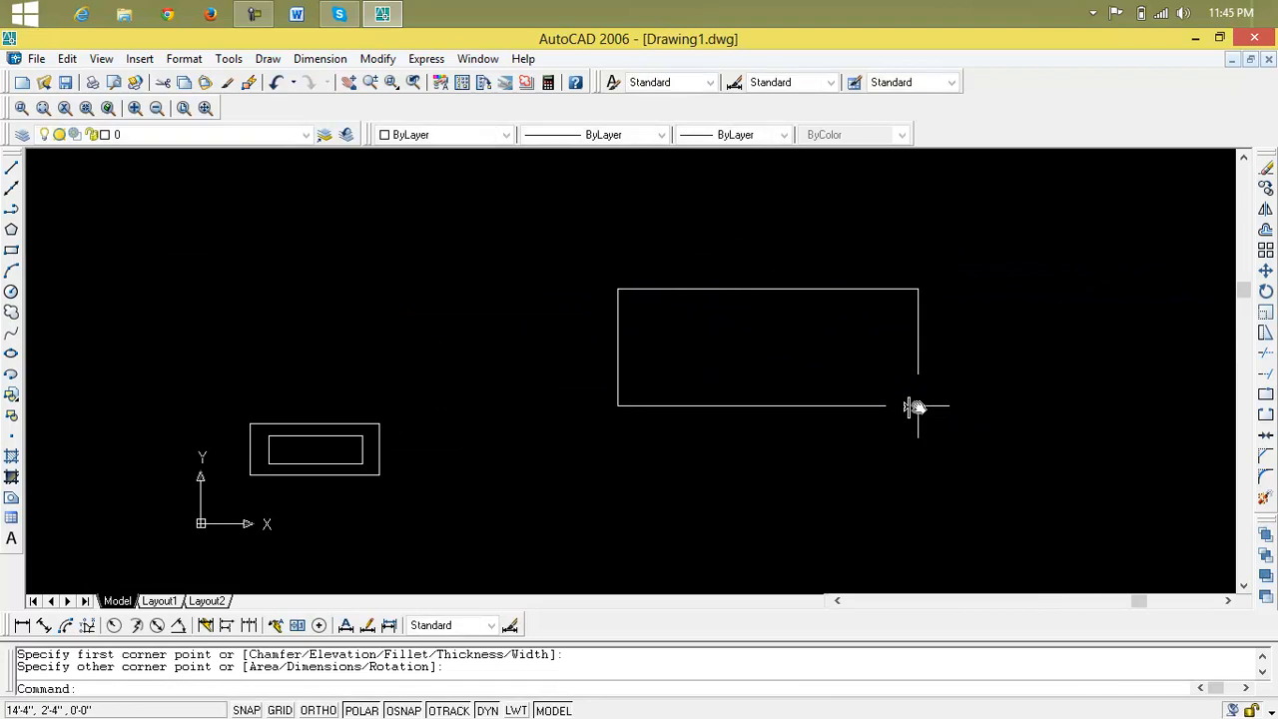
- Draw a smaller rectangle inside the new larger one, leaving a margin on all sides
key("Return")
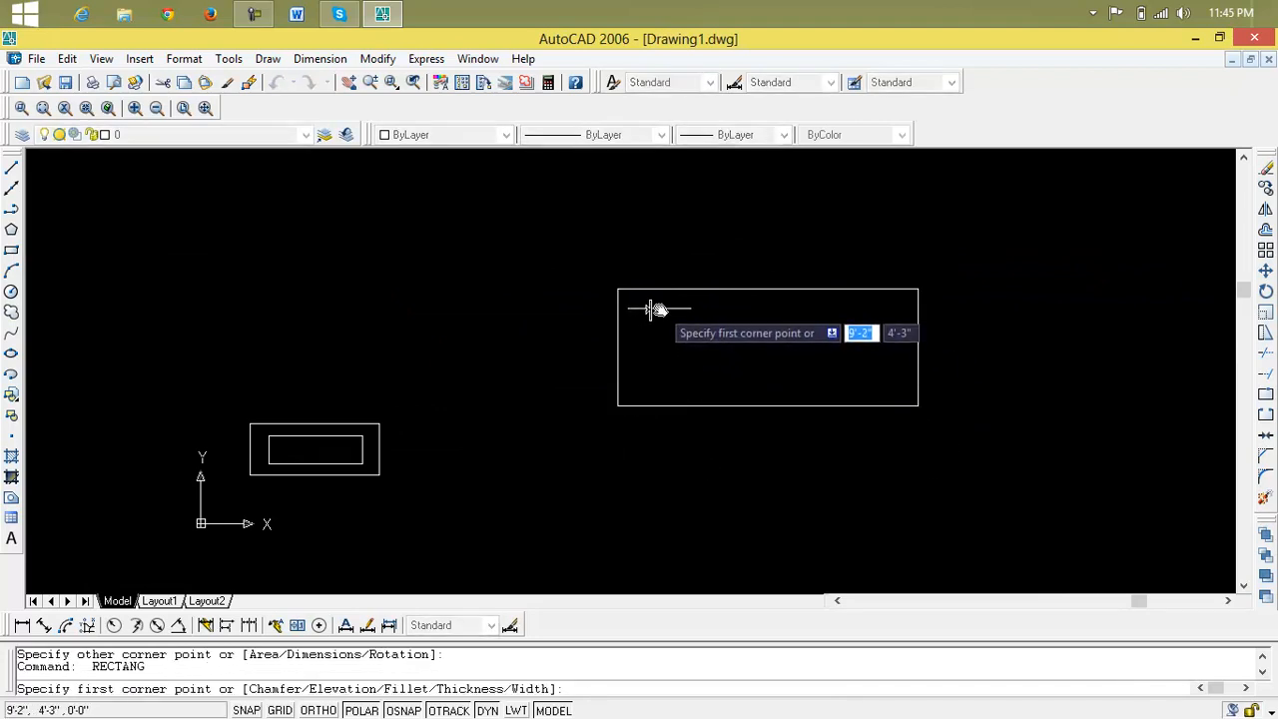
left_click(659, 308)
left_click(890, 387)
- Try crossing windows over the new pair's upper-right corners, reaching both rectangles and then only the outer one, clearing each selection
left_click(1010, 256)
left_click(765, 376)
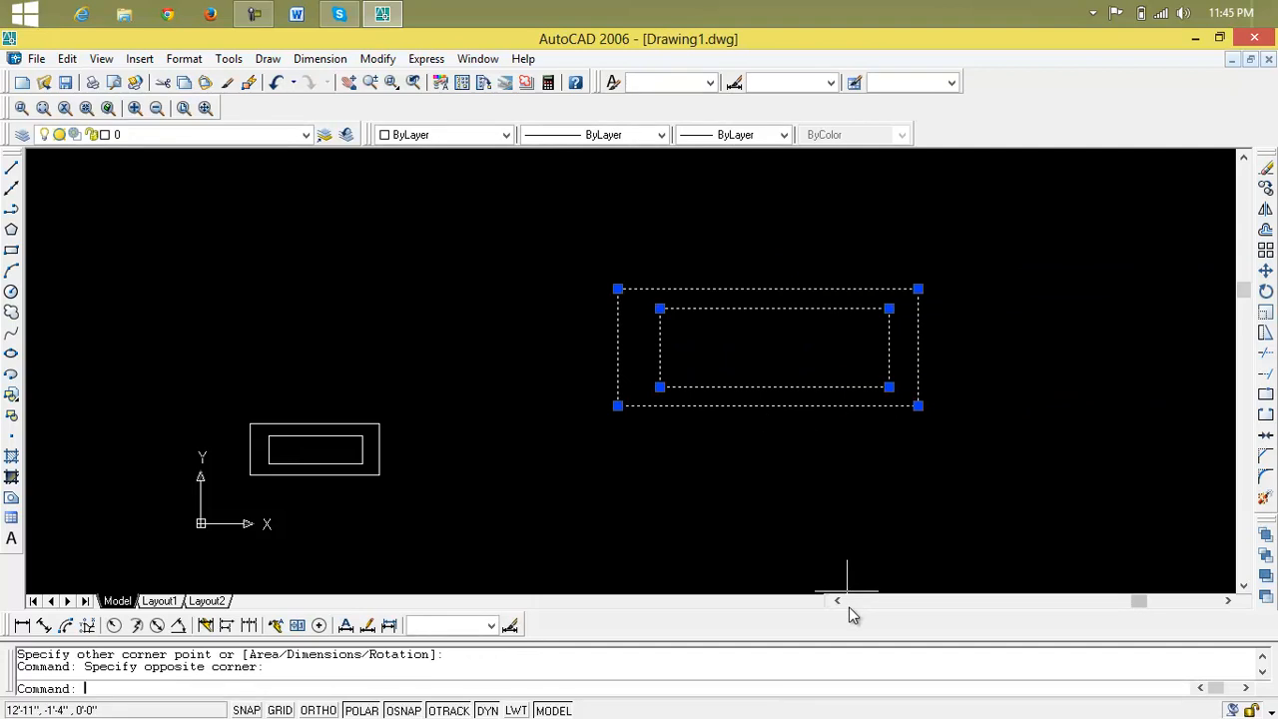
key("Escape")
left_click(1047, 216)
left_click(897, 334)
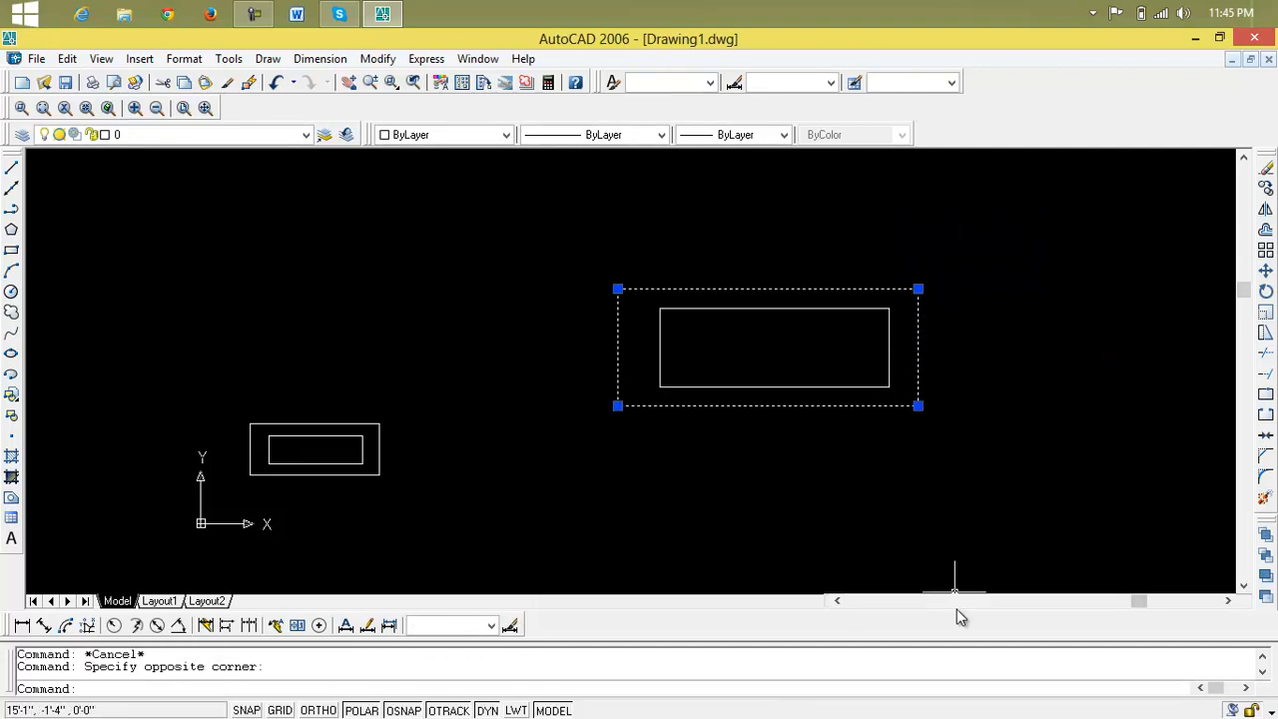
key("Escape")
- Compare a left-to-right window over the new pair's top edges with a crossing window over their right edges, and clear the selection
left_click(739, 260)
left_click(839, 334)
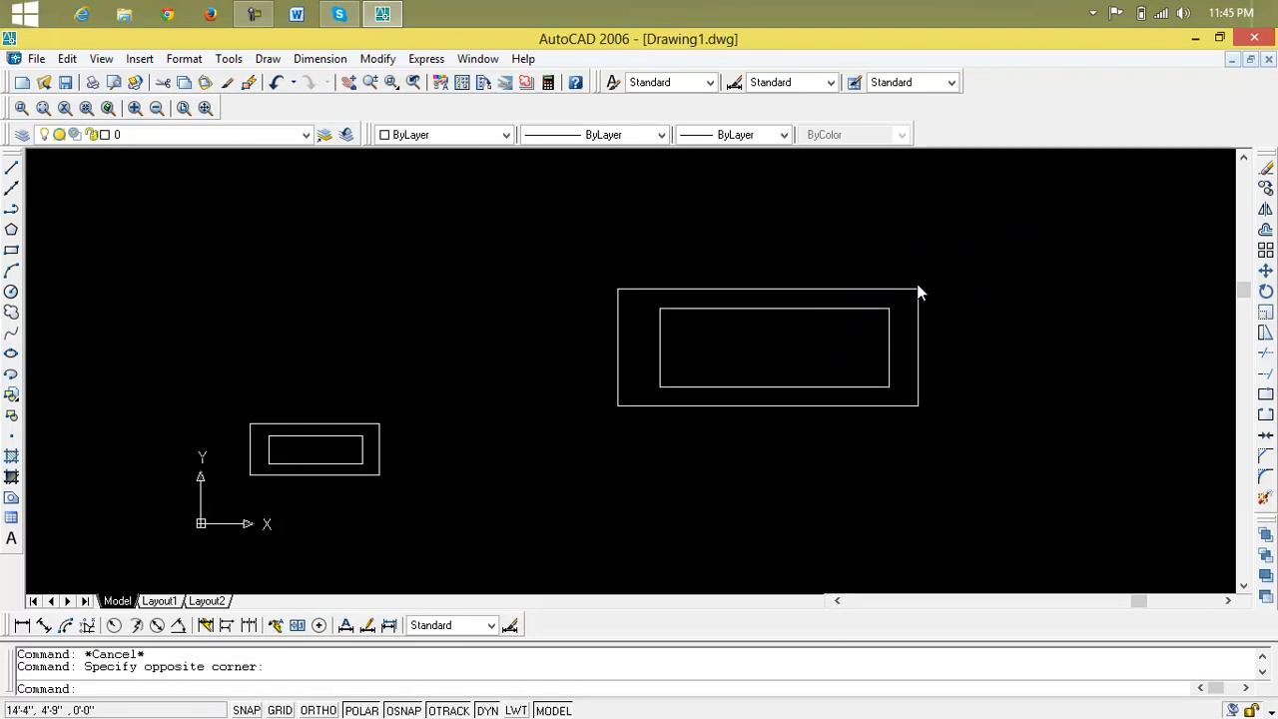
left_click(978, 366)
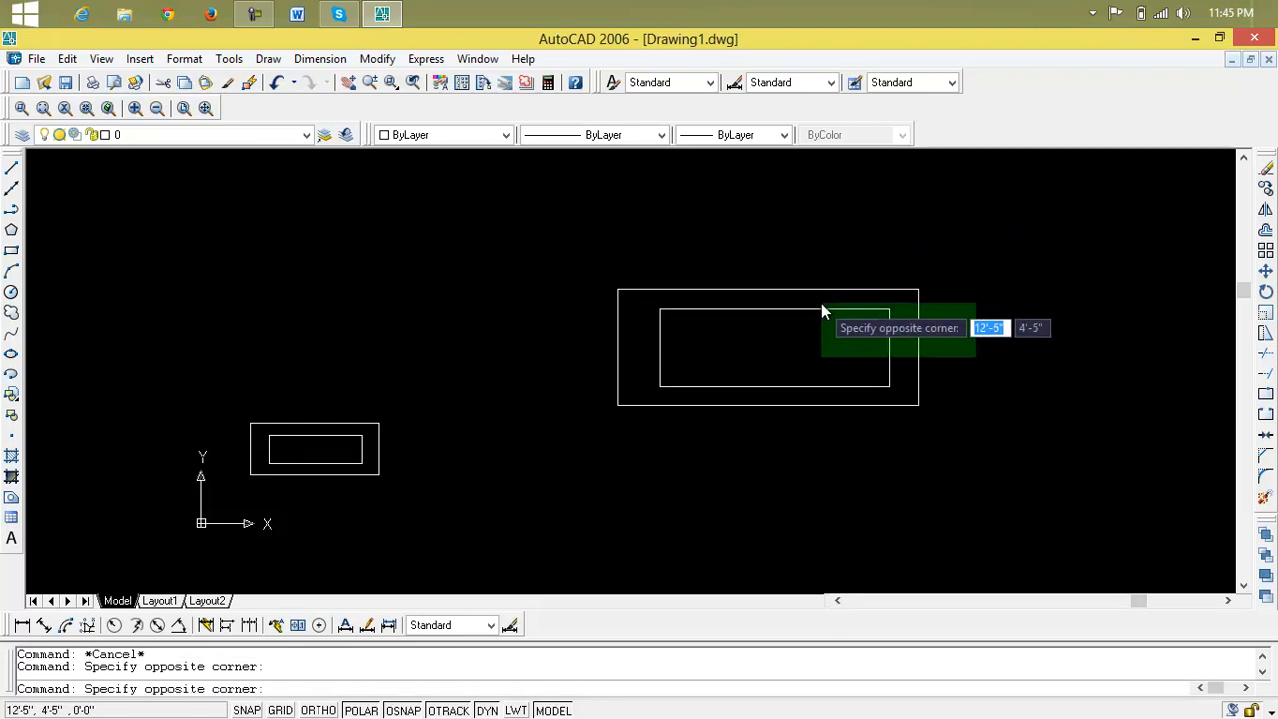
left_click(811, 349)
key("Escape")
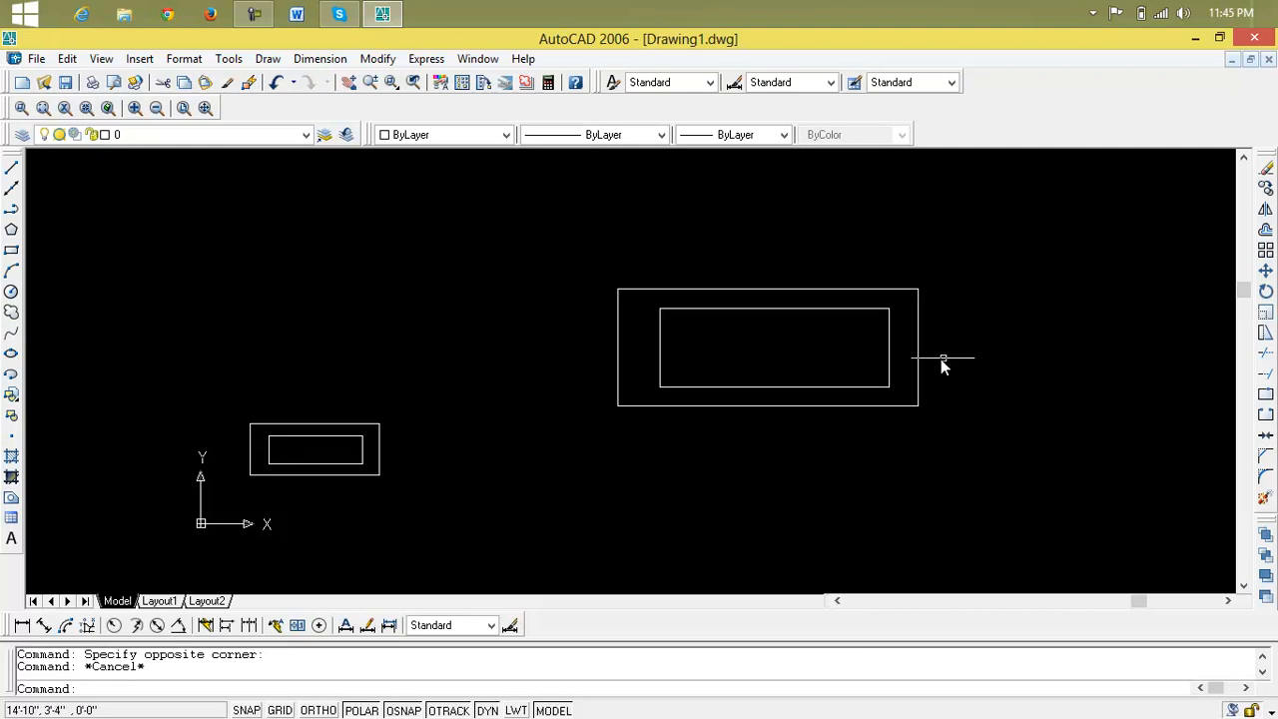
- Select only the new pair's inner rectangle with a crossing window over its lower-right corner, and clear the selection
left_click(910, 354)
left_click(865, 398)
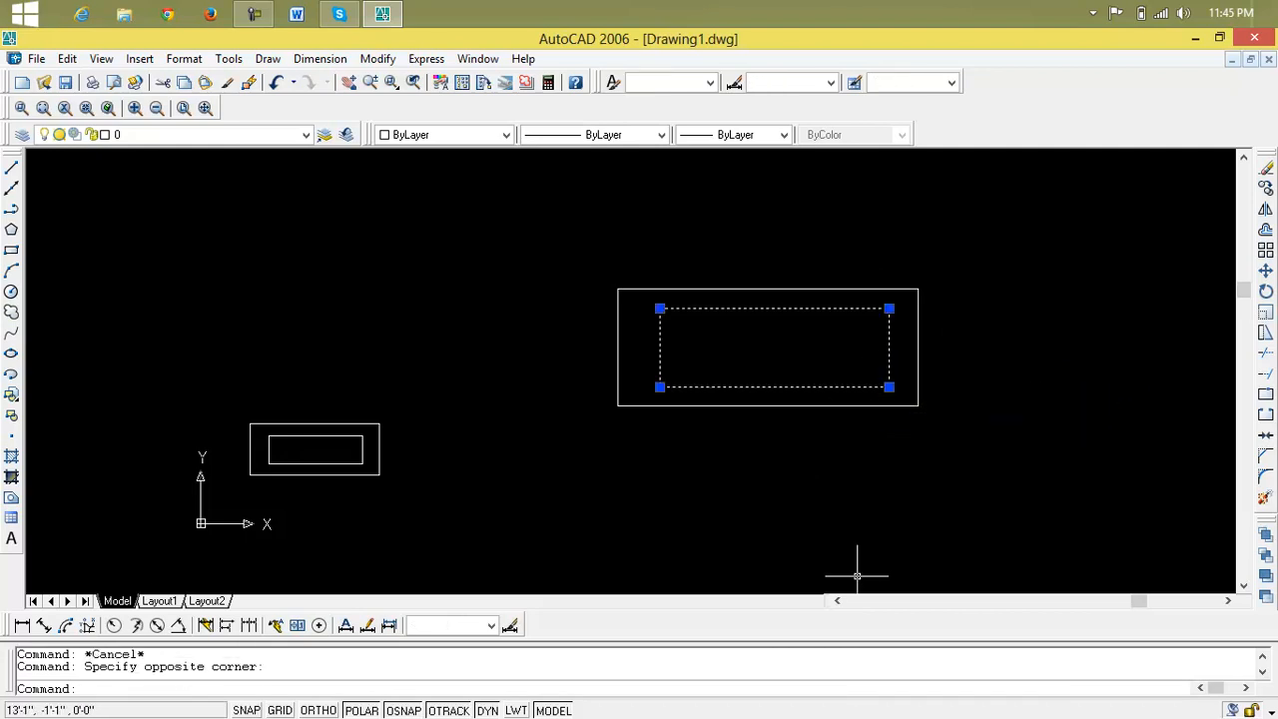
key("Escape")
- Erase both rectangle pairs, catching them and the leftover small-rectangle lines with crossing windows
left_click(1038, 237)
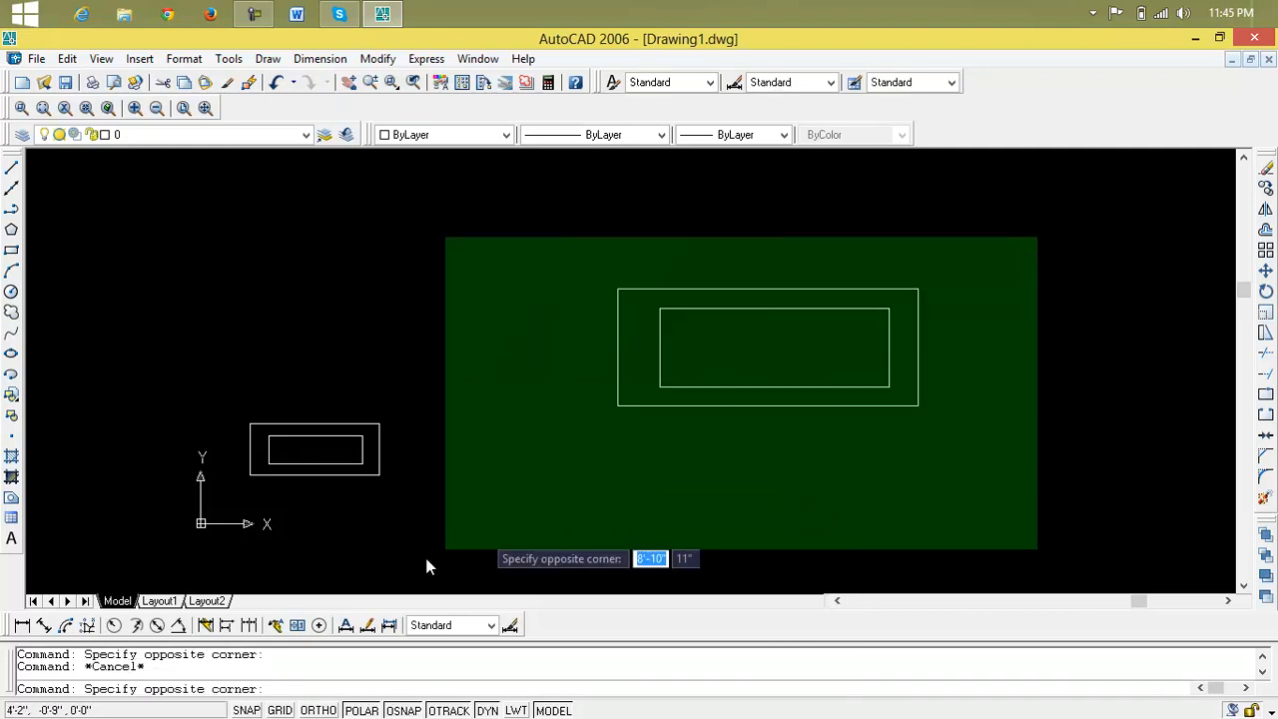
left_click(375, 514)
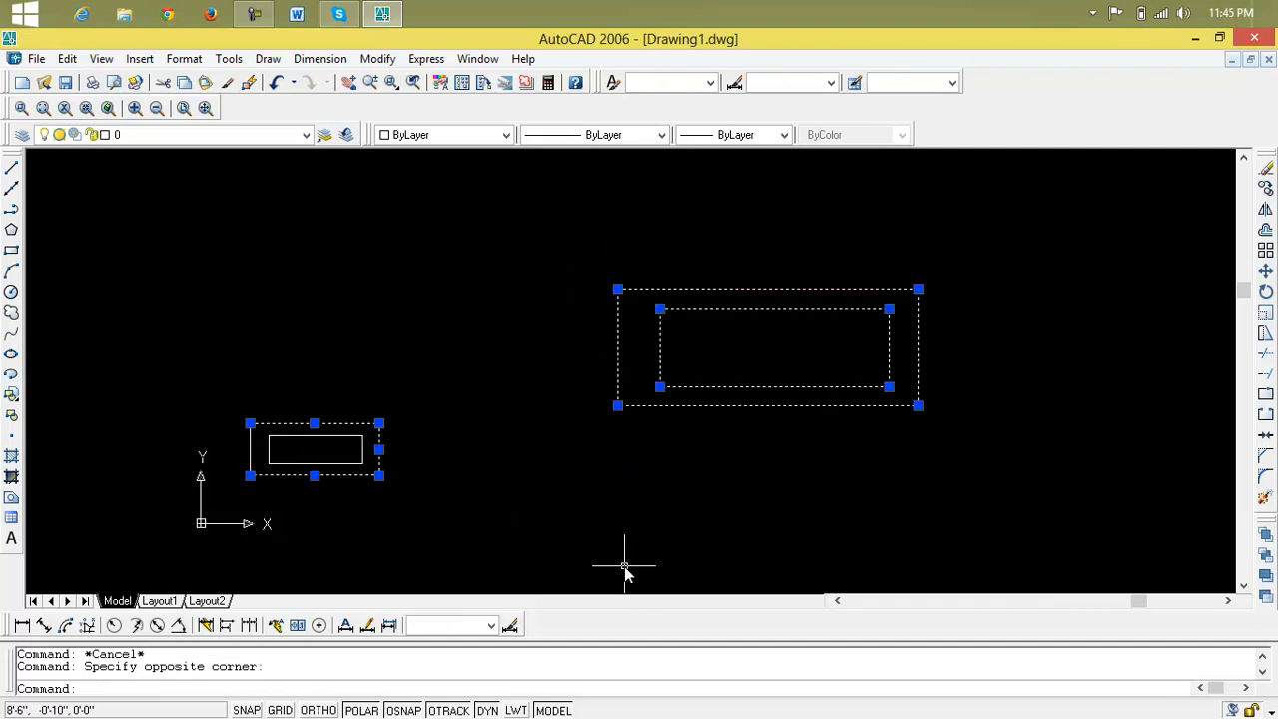
left_click(681, 378)
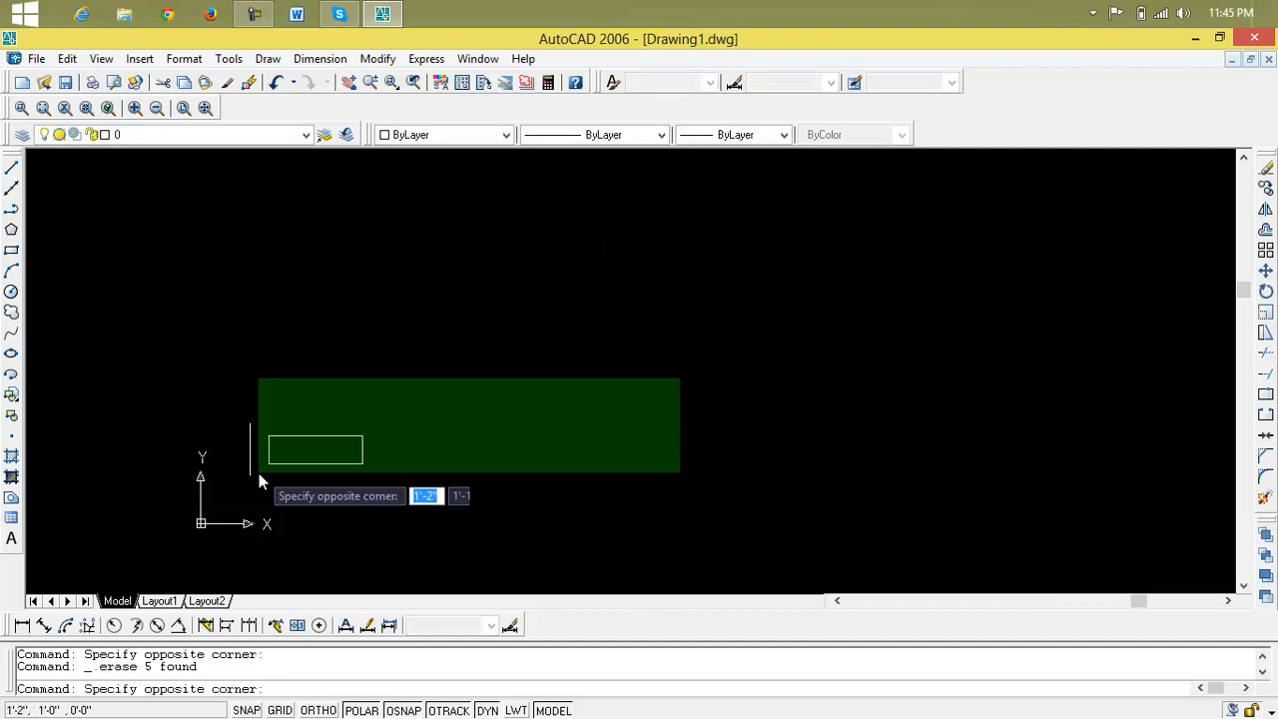
left_click(204, 495)
key("Delete")
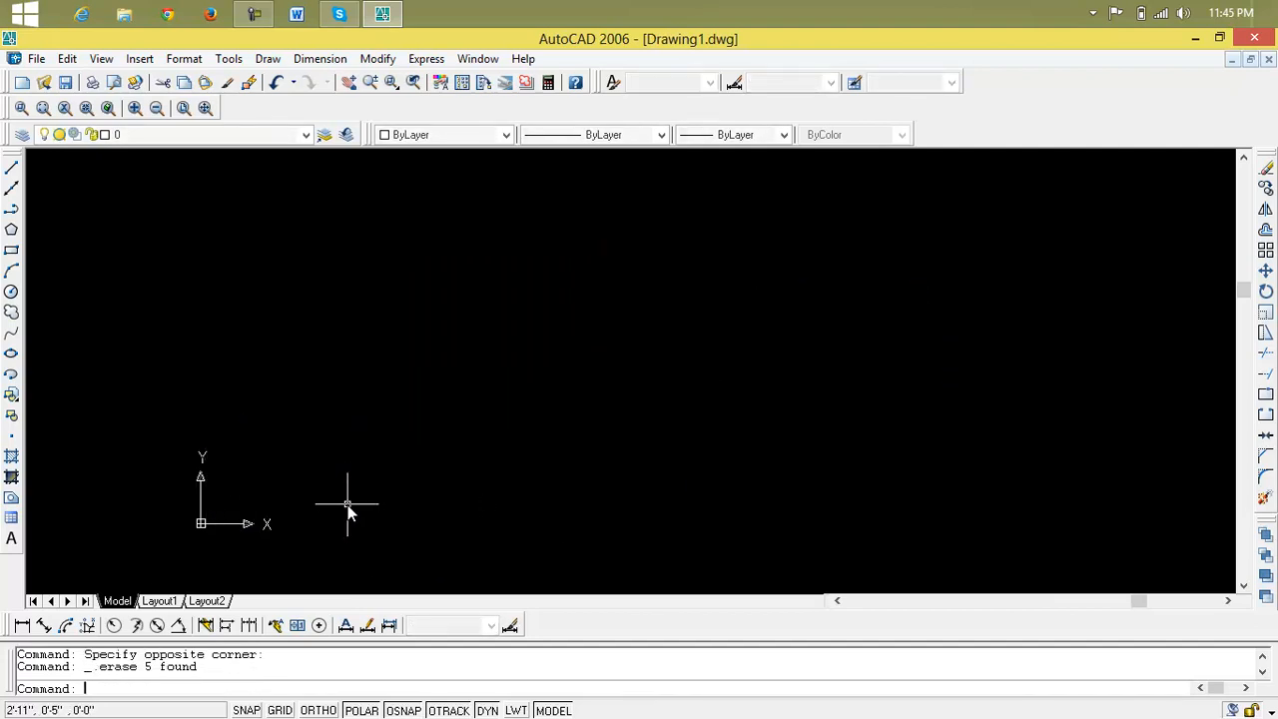
key("Escape")
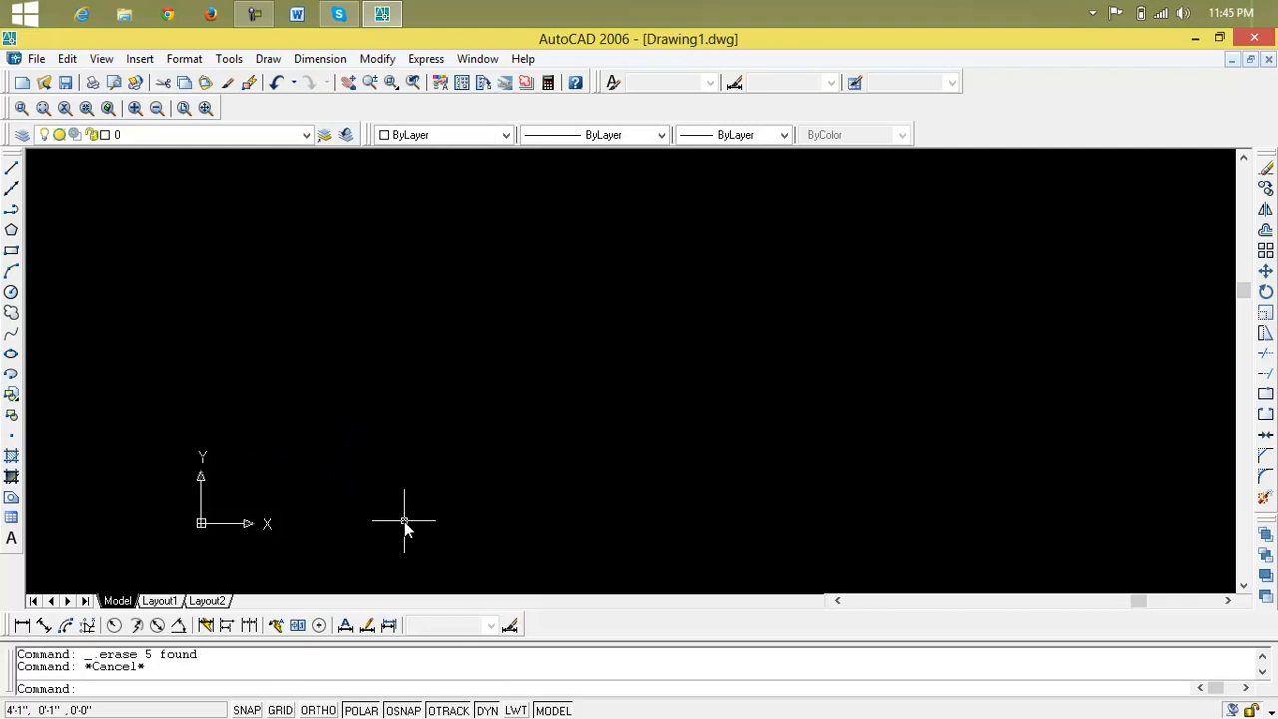
- Undock the Zoom toolbar into the drawing area and close it
scroll(357, 482, "up", 2)
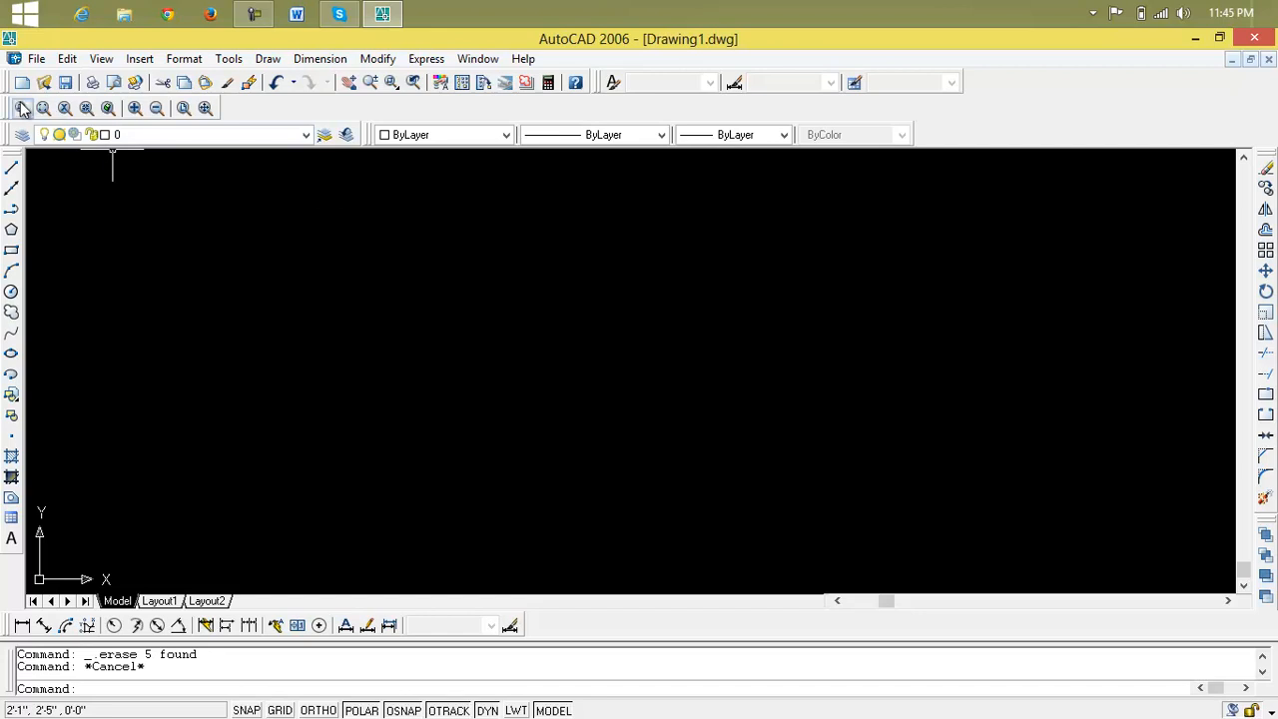
left_click_drag(14, 112, 6, 112)
mouse_move(395, 356)
left_mouse_down()
mouse_move(485, 419)
mouse_move(510, 394)
mouse_move(382, 359)
mouse_move(389, 374)
left_mouse_up()
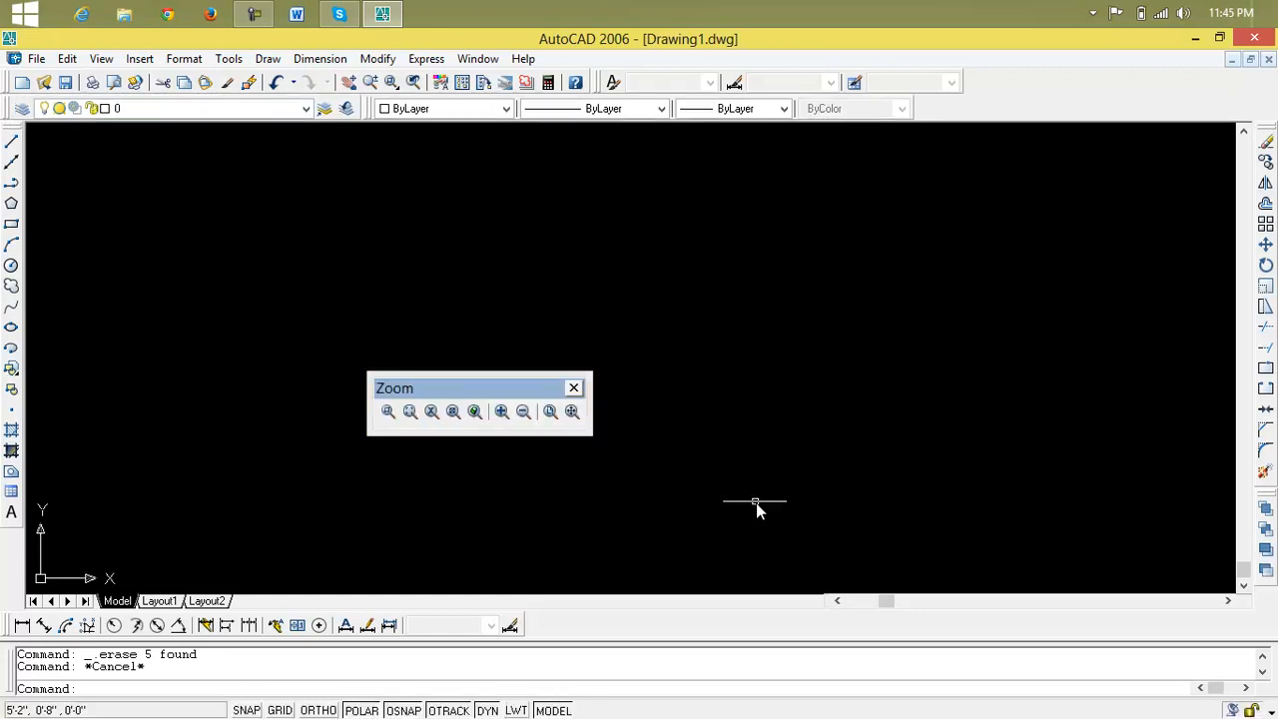
left_click(573, 388)
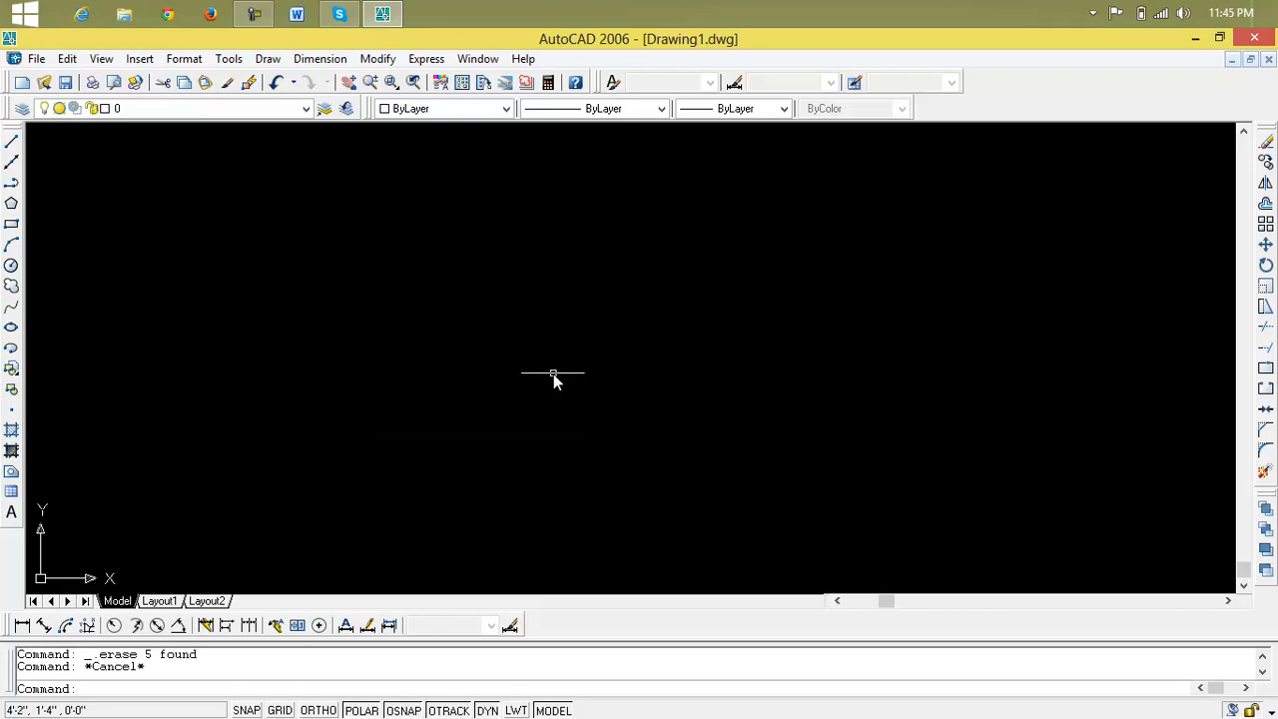
- Display the Zoom toolbar again and dock it in the free space beside the Properties toolbar
right_click(526, 82)
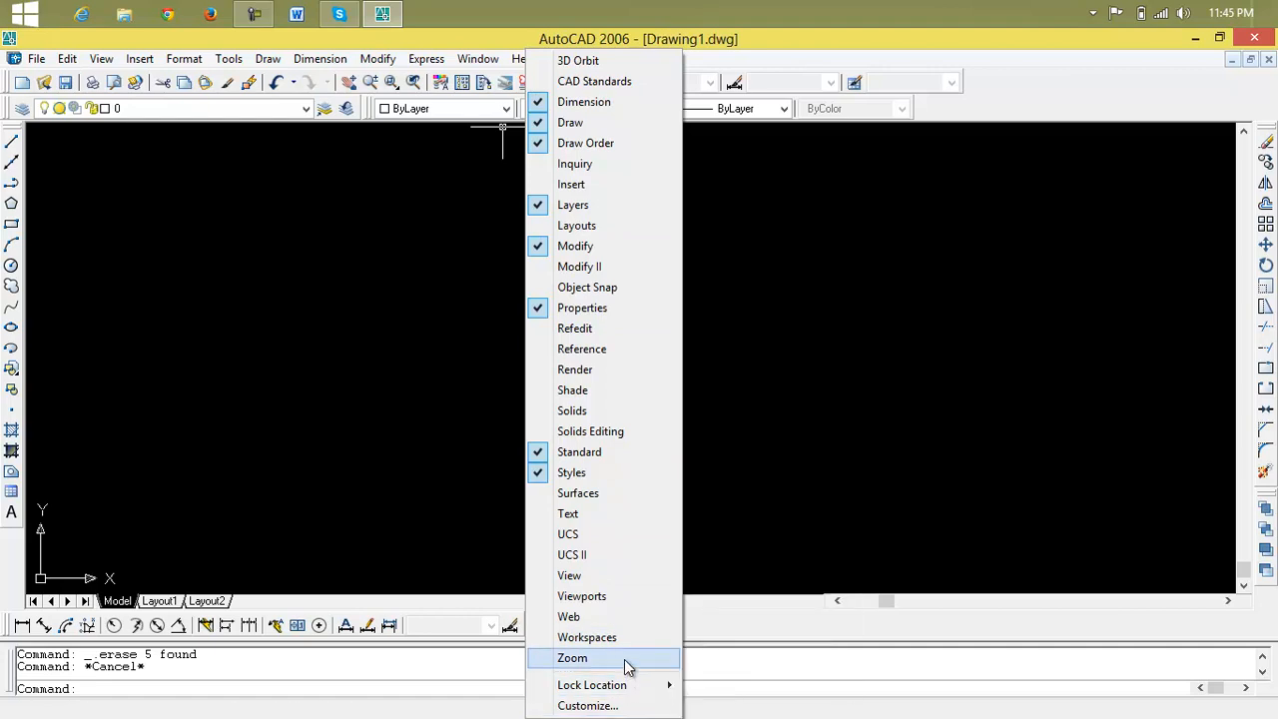
left_click(627, 662)
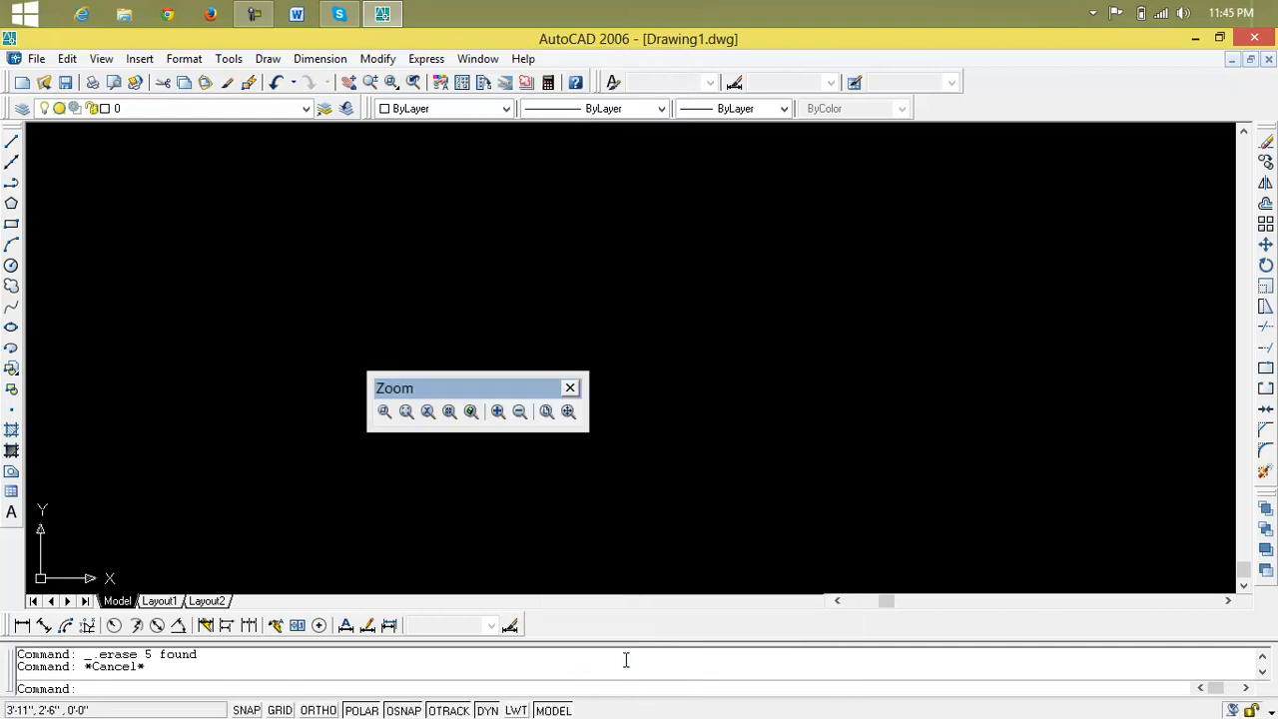
left_click_drag(447, 400, 446, 399)
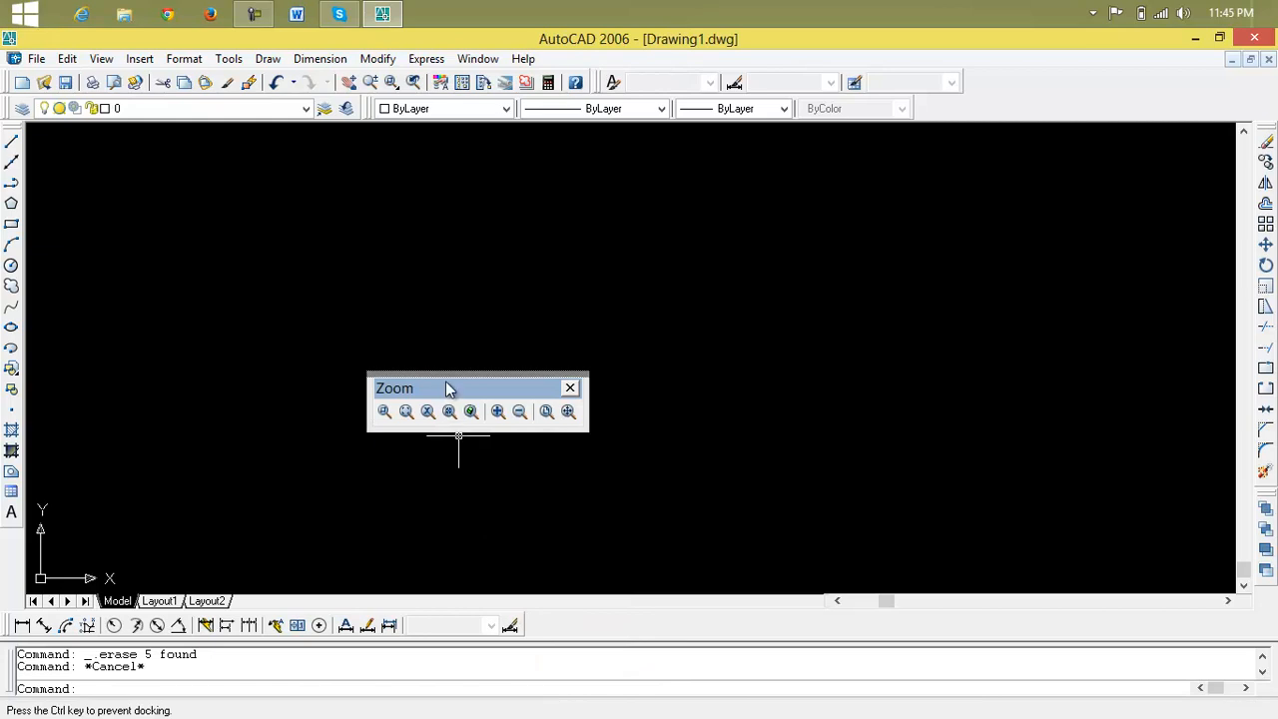
mouse_move(589, 218)
left_mouse_down()
mouse_move(645, 173)
mouse_move(862, 115)
left_mouse_up()
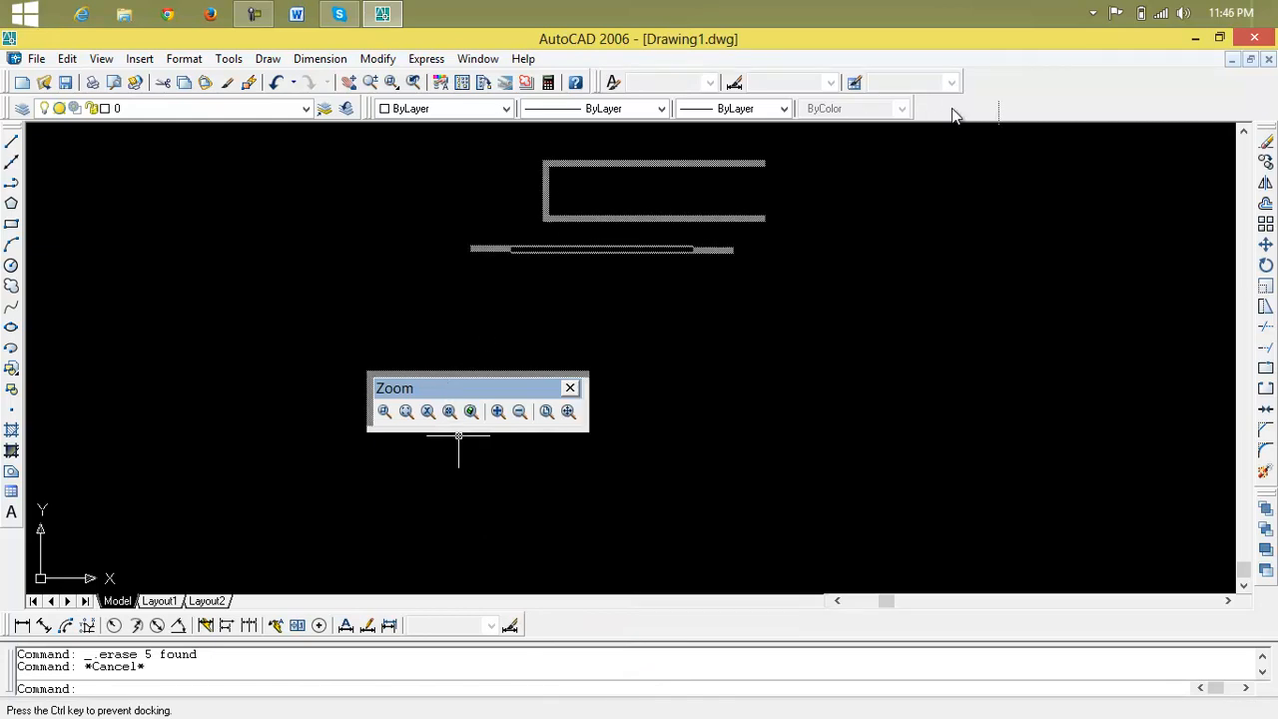
left_click_drag(951, 110, 1026, 112)
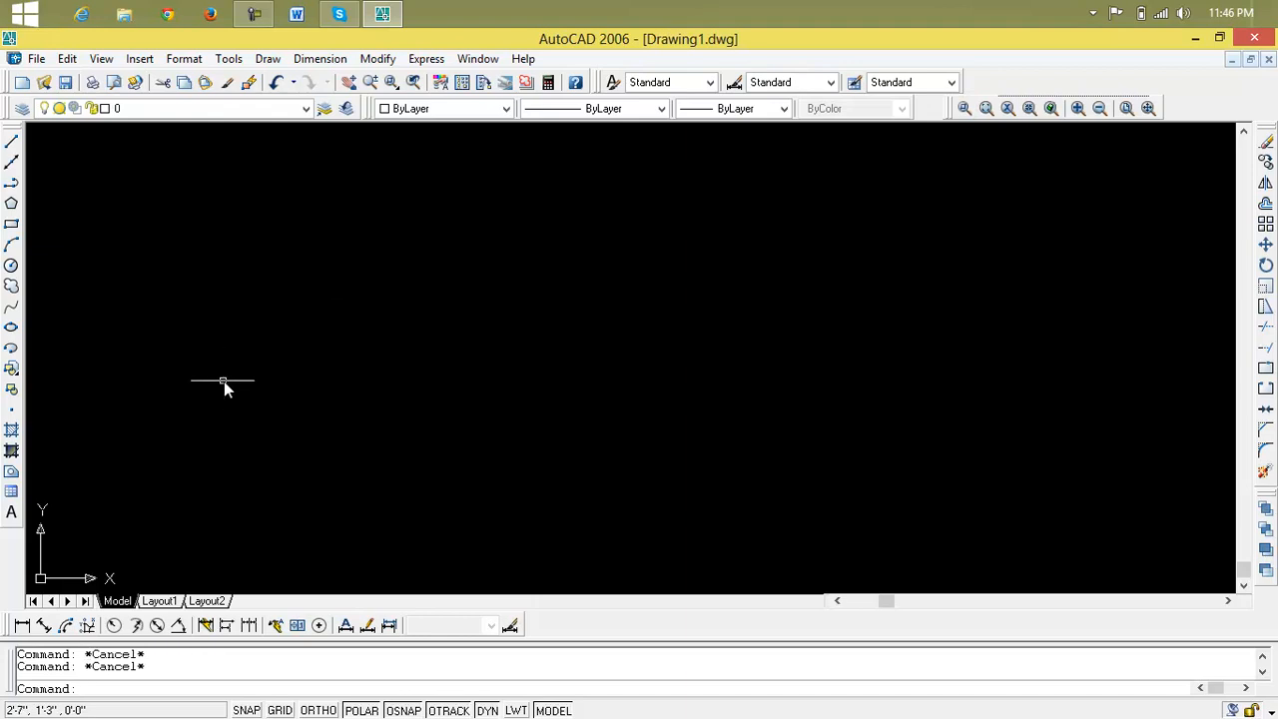
- Draw a large rectangle and a smaller rectangle inside it, leaving a margin on all sides
left_click(12, 226)
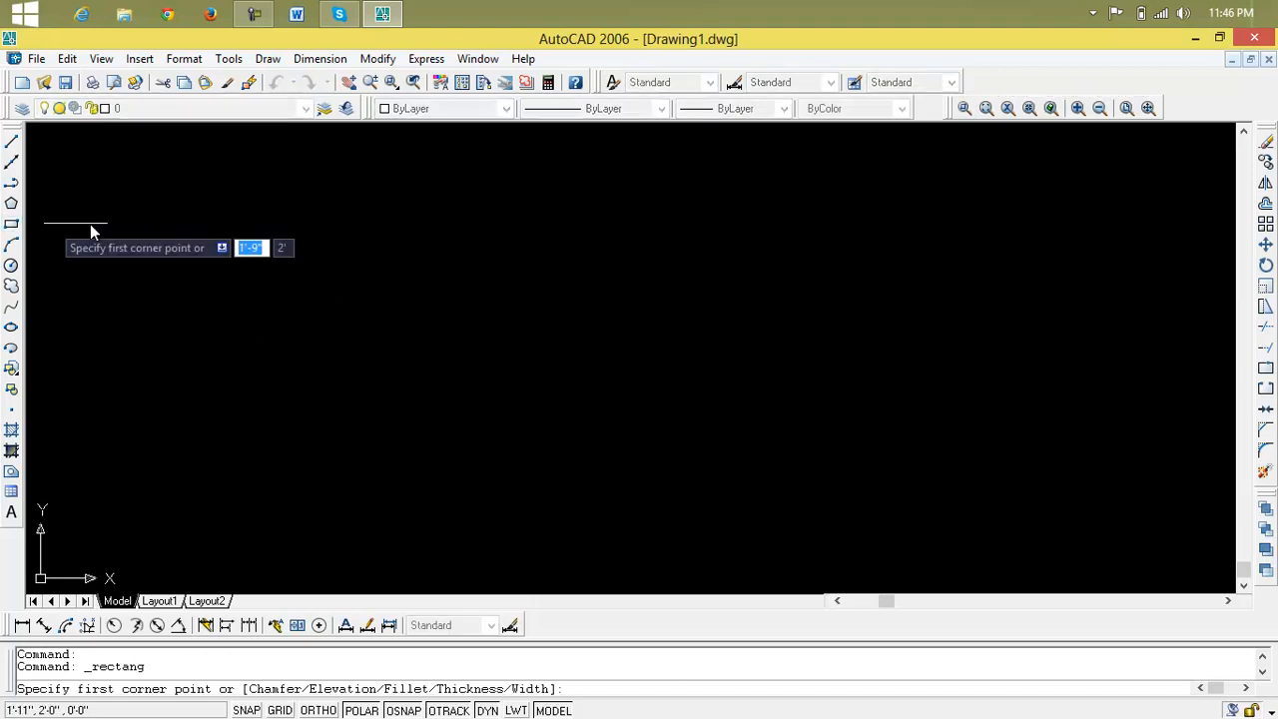
left_click(205, 213)
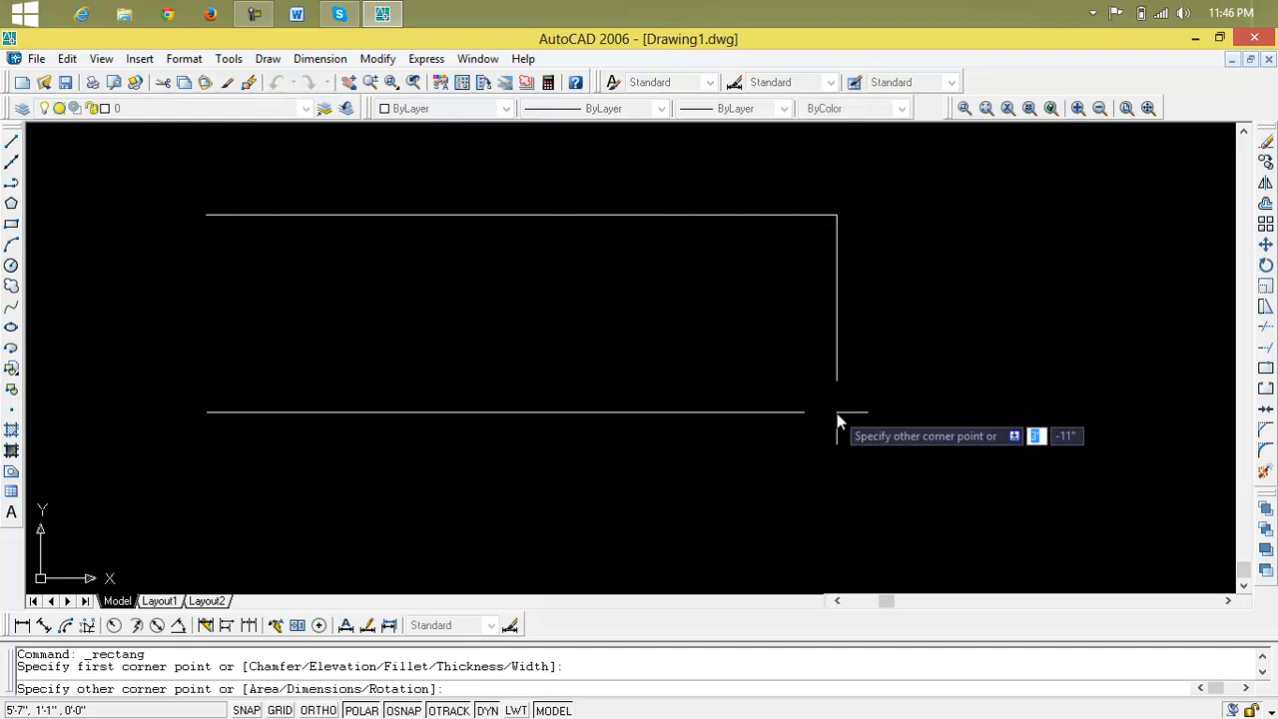
left_click(654, 399)
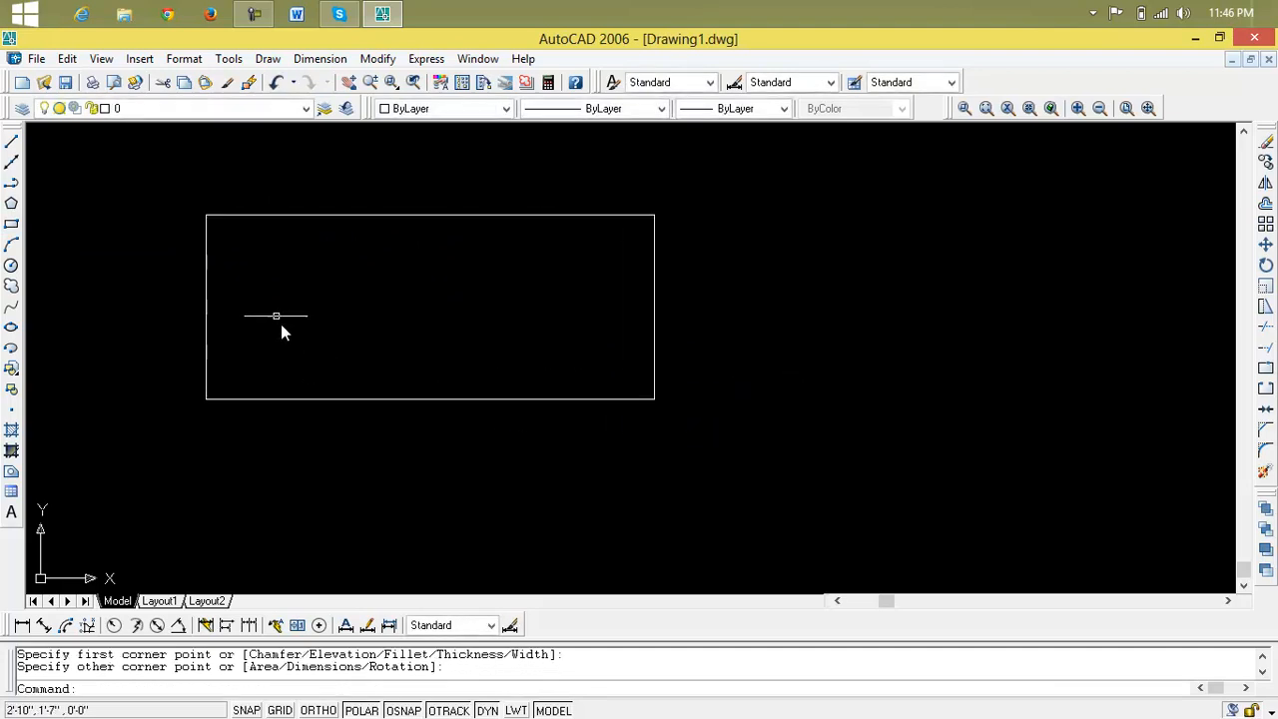
left_click(11, 225)
left_click(286, 238)
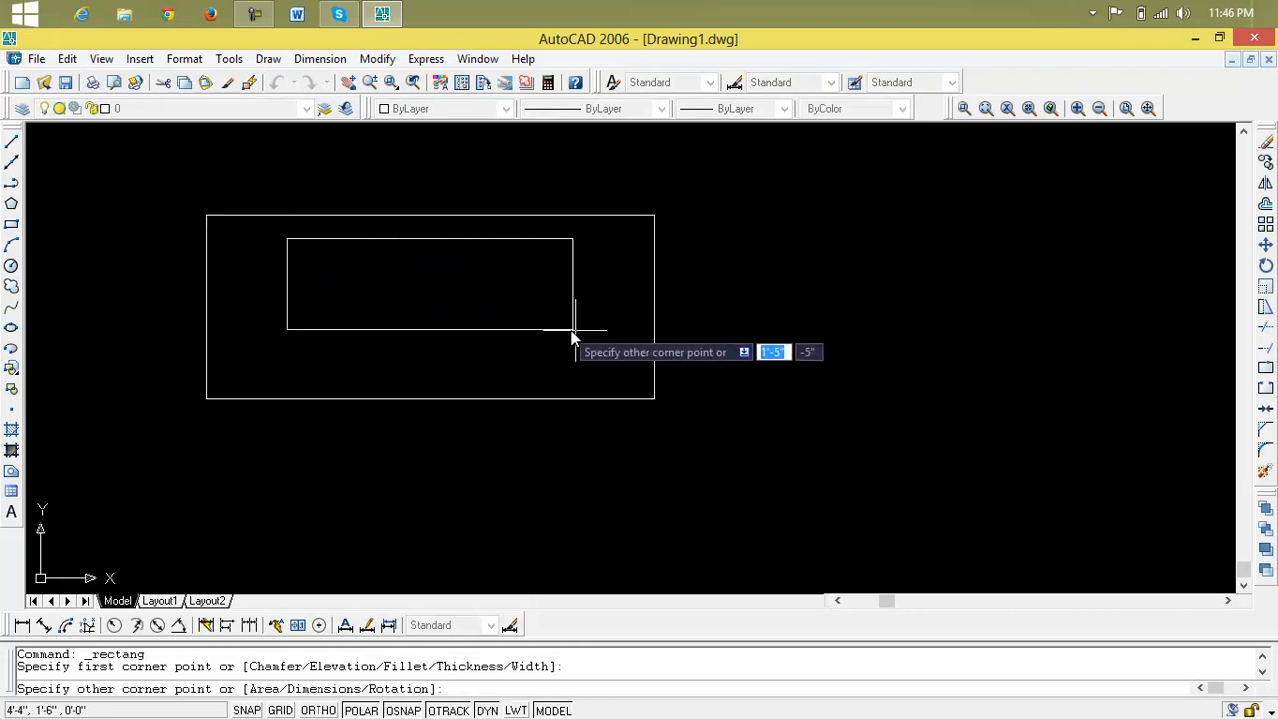
left_click(554, 379)
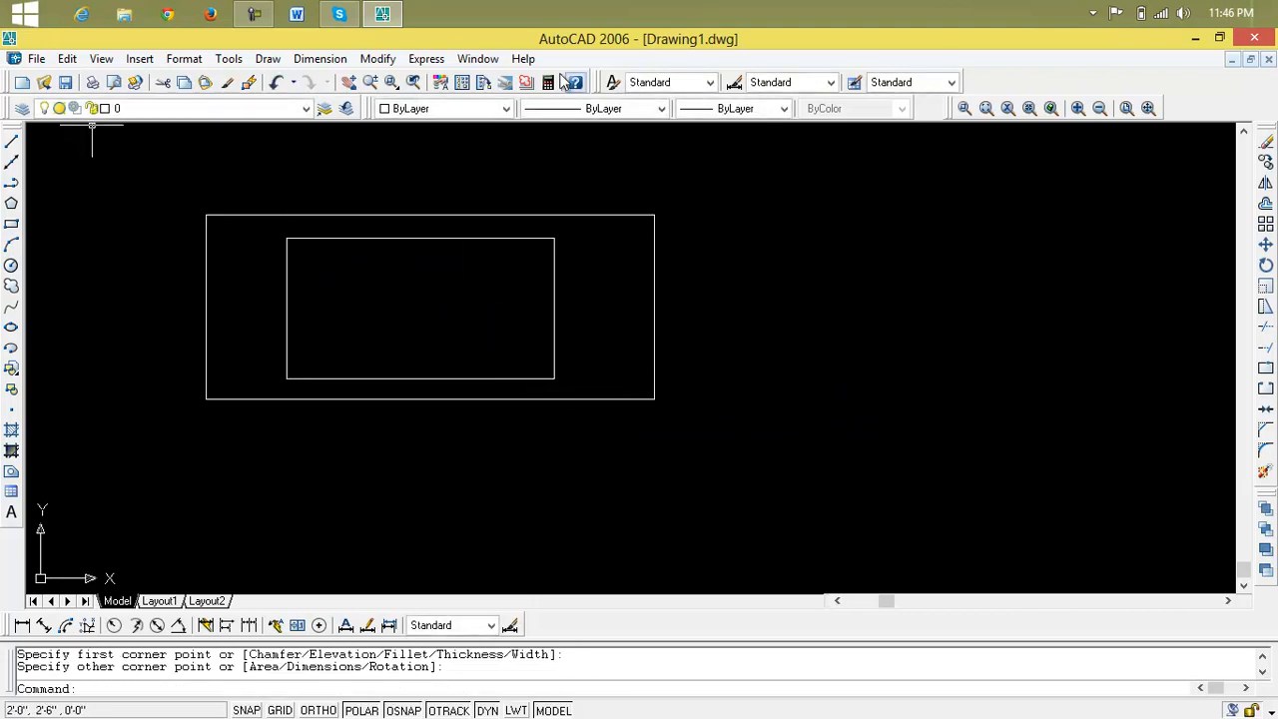
- Magnify the outer rectangle's upper-right corner with Zoom Window, and bring both rectangles back into view
left_click(964, 110)
left_click(611, 187)
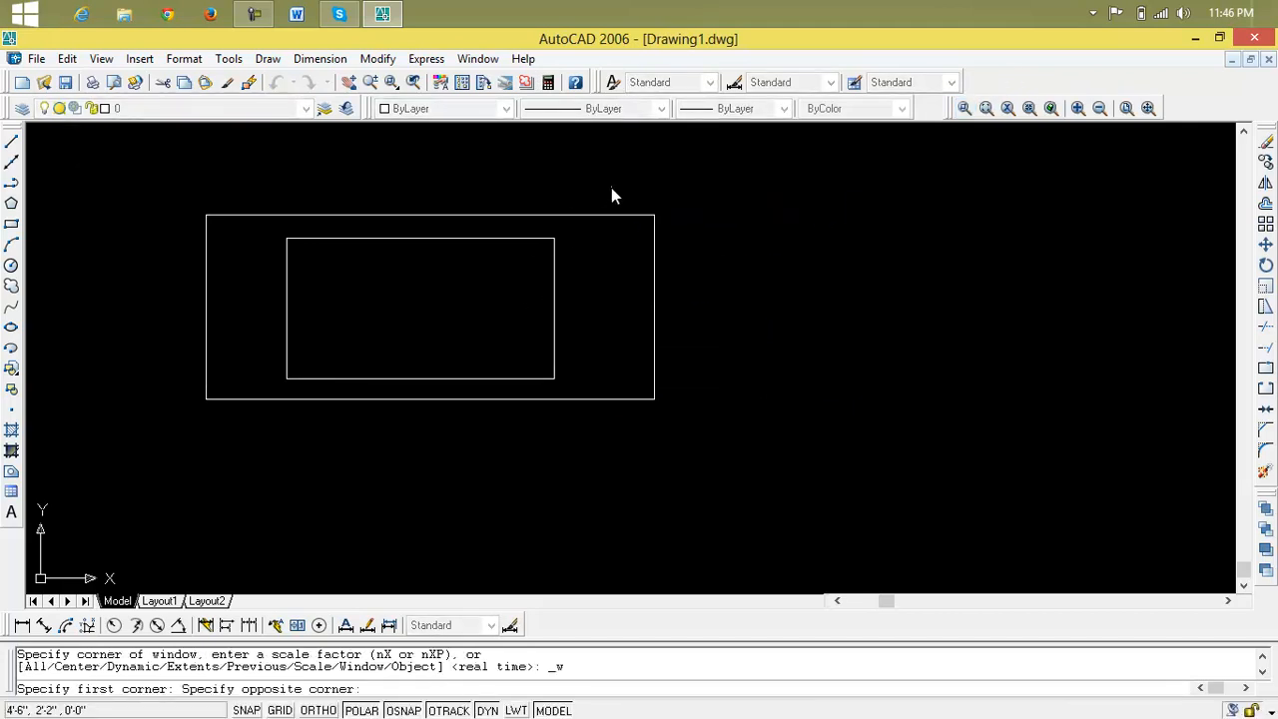
left_click(691, 253)
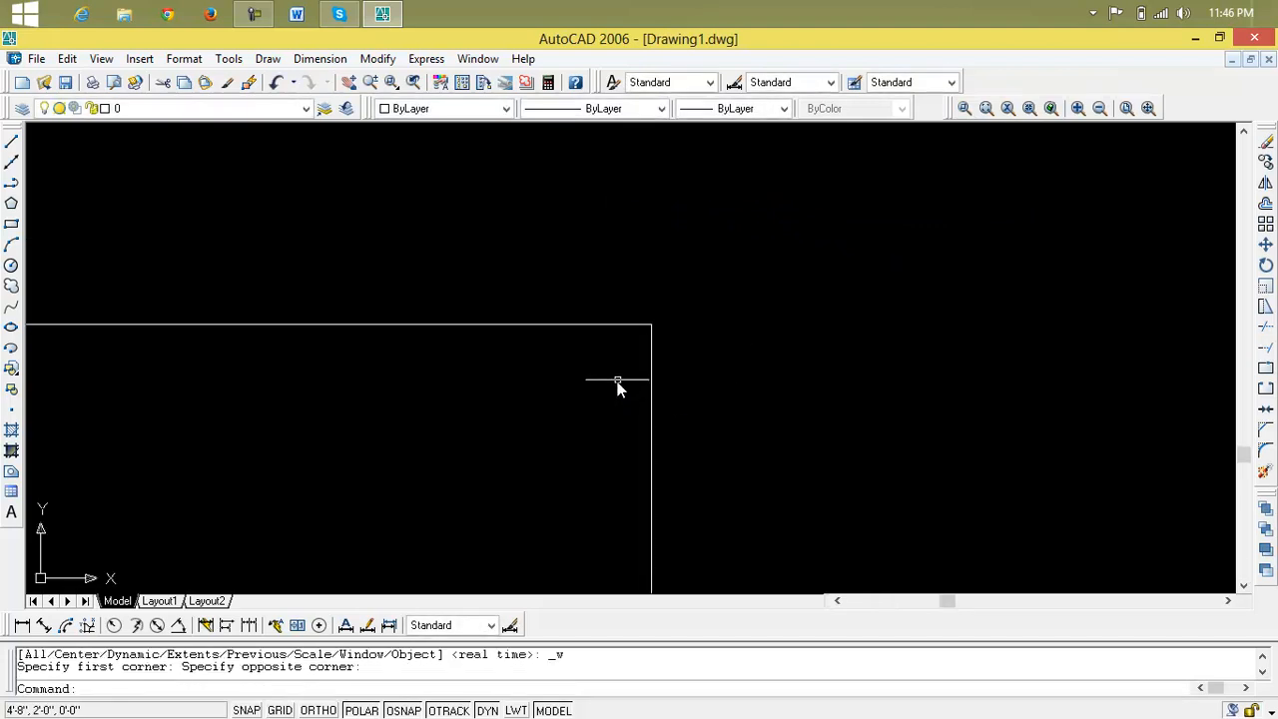
scroll(614, 449, "down", 5)
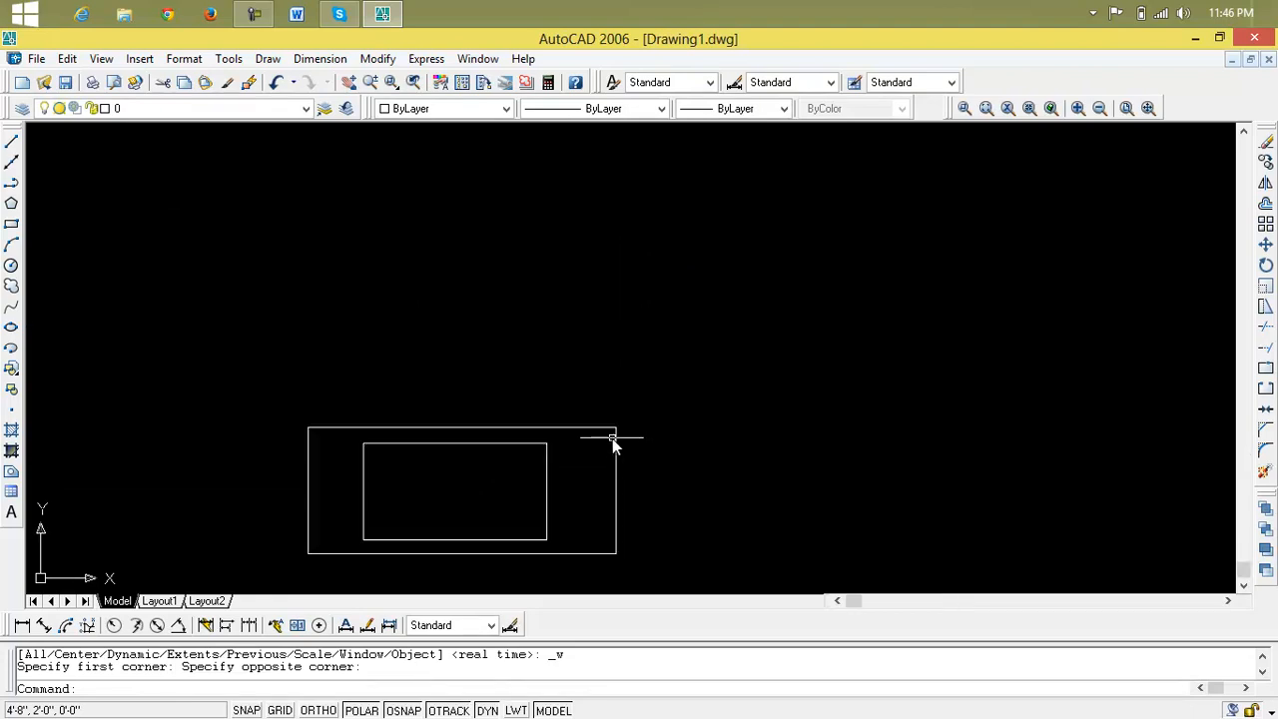
mouse_move(612, 439)
middle_mouse_down()
mouse_move(602, 331)
mouse_move(662, 314)
middle_mouse_up()
scroll(591, 340, "up", 4)
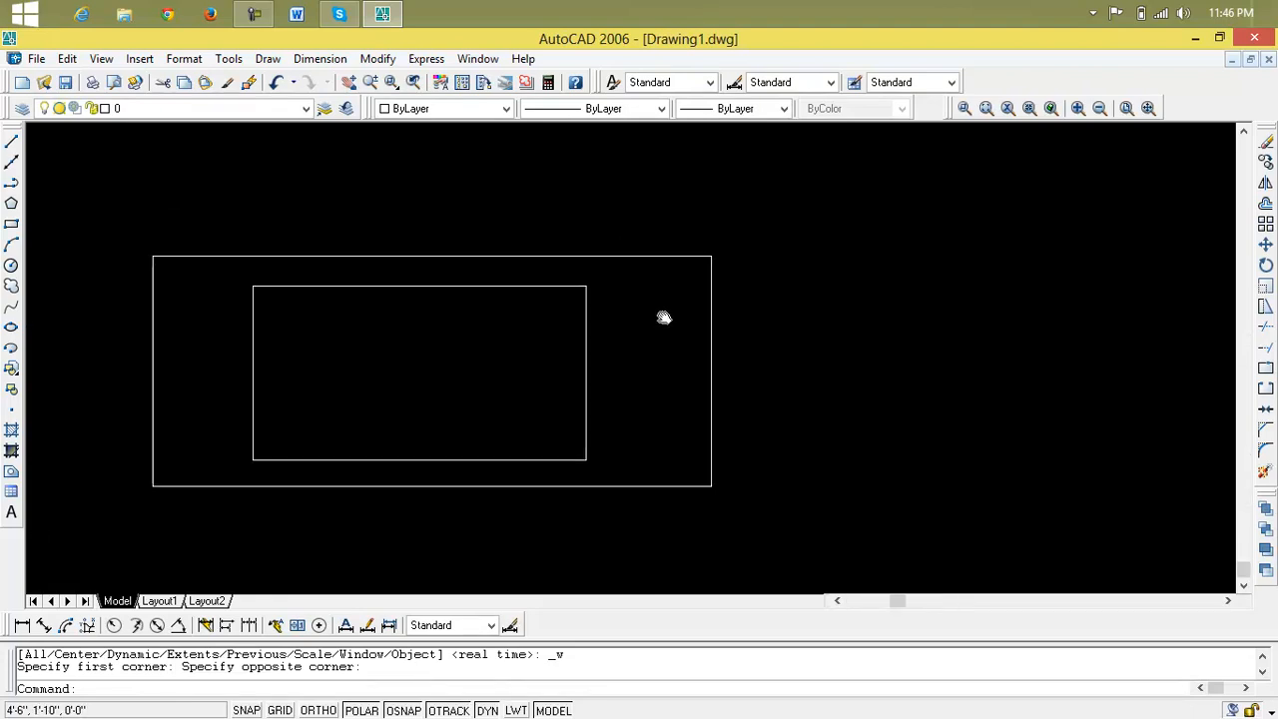
- Magnify the inner rectangle's upper-right corner with Zoom Window
left_click(966, 110)
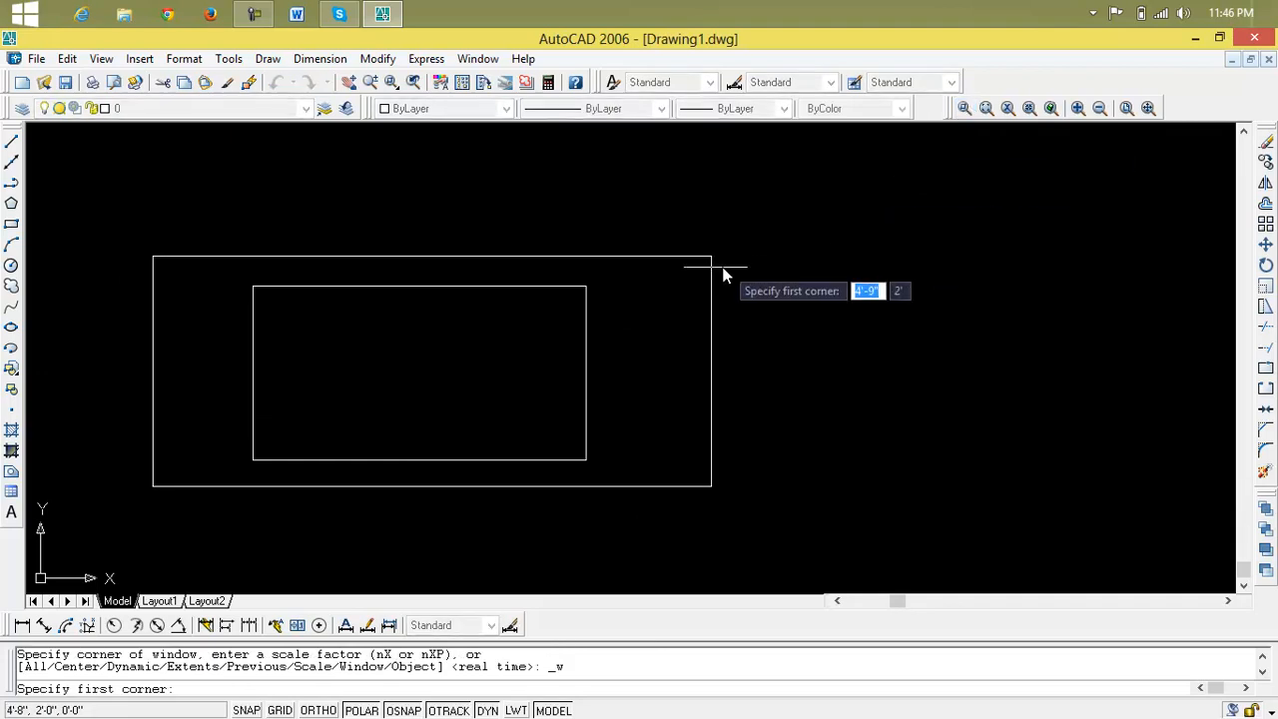
left_click(532, 271)
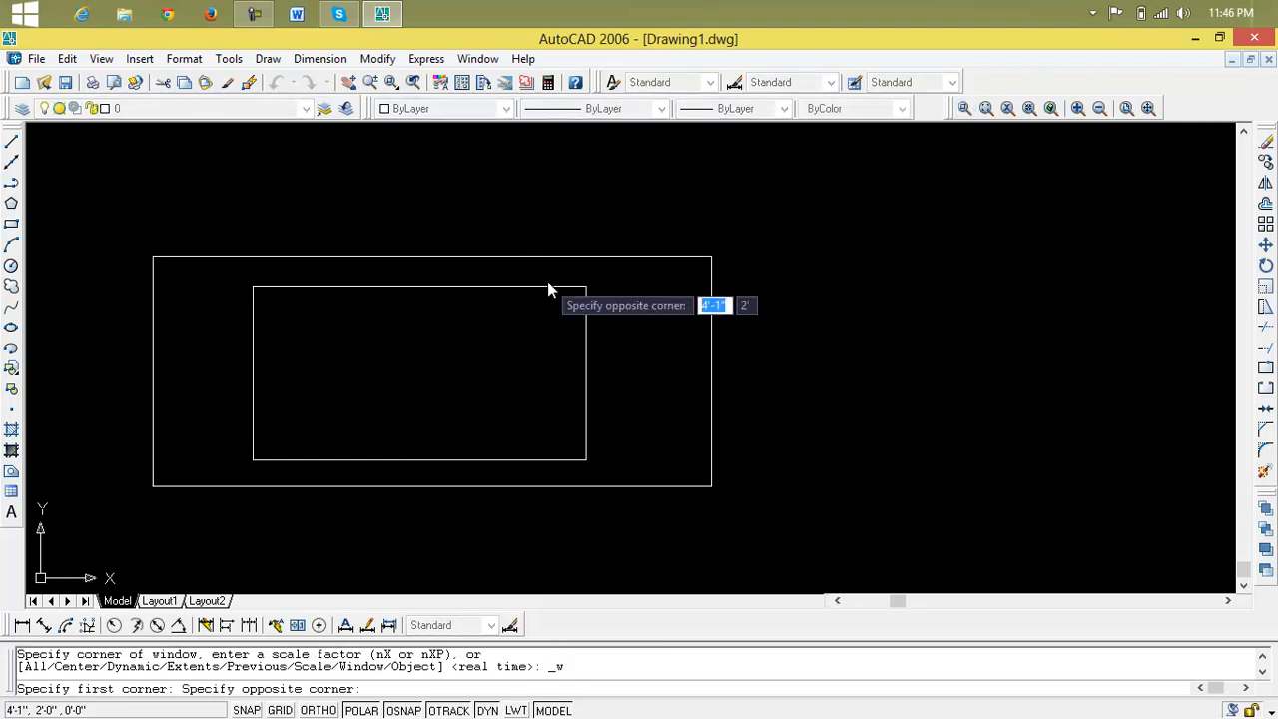
left_click(603, 325)
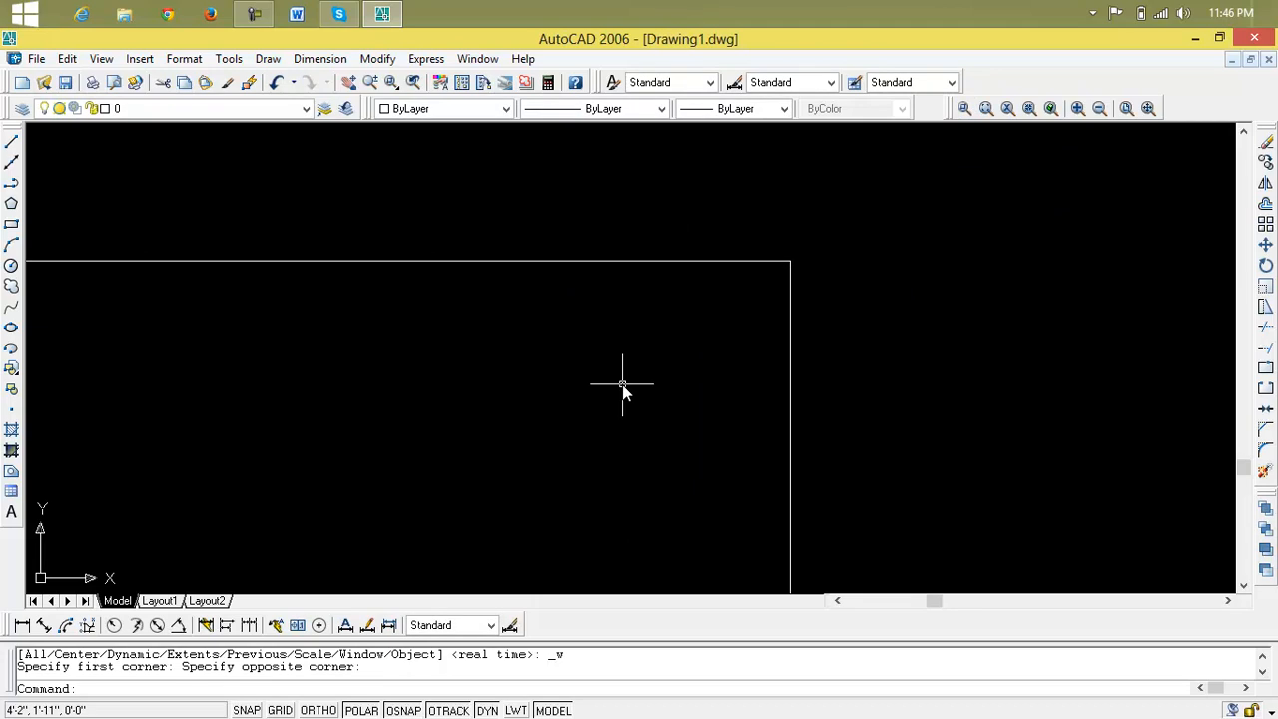
left_click(710, 235)
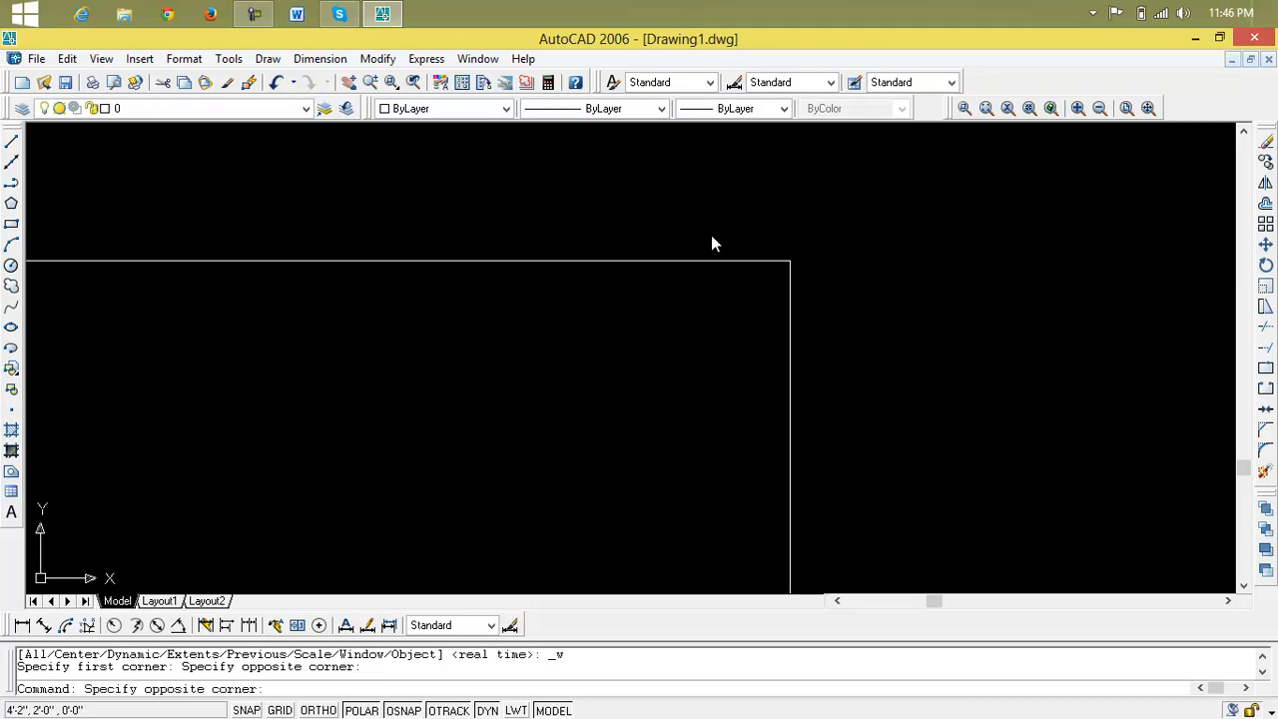
left_click(804, 323)
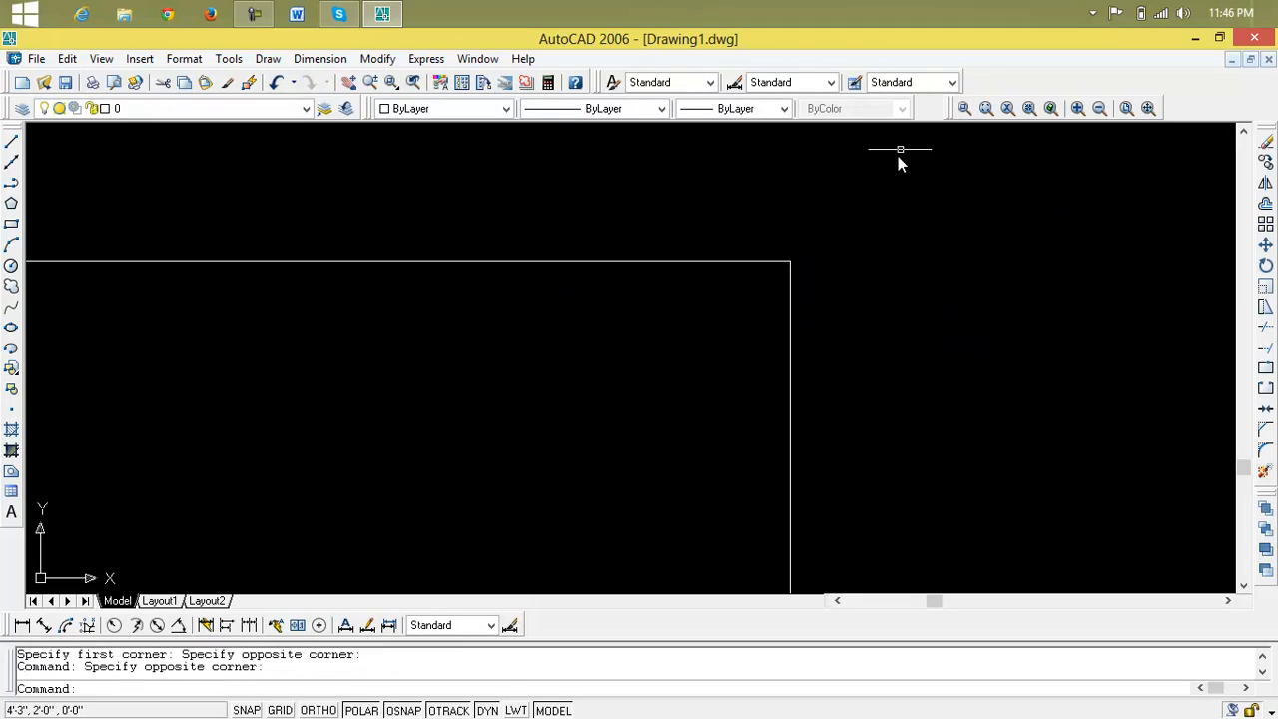
- Zoom in tighter on the inner rectangle's corner with another Zoom Window, and return both rectangles to view
left_click(970, 109)
left_click(778, 261)
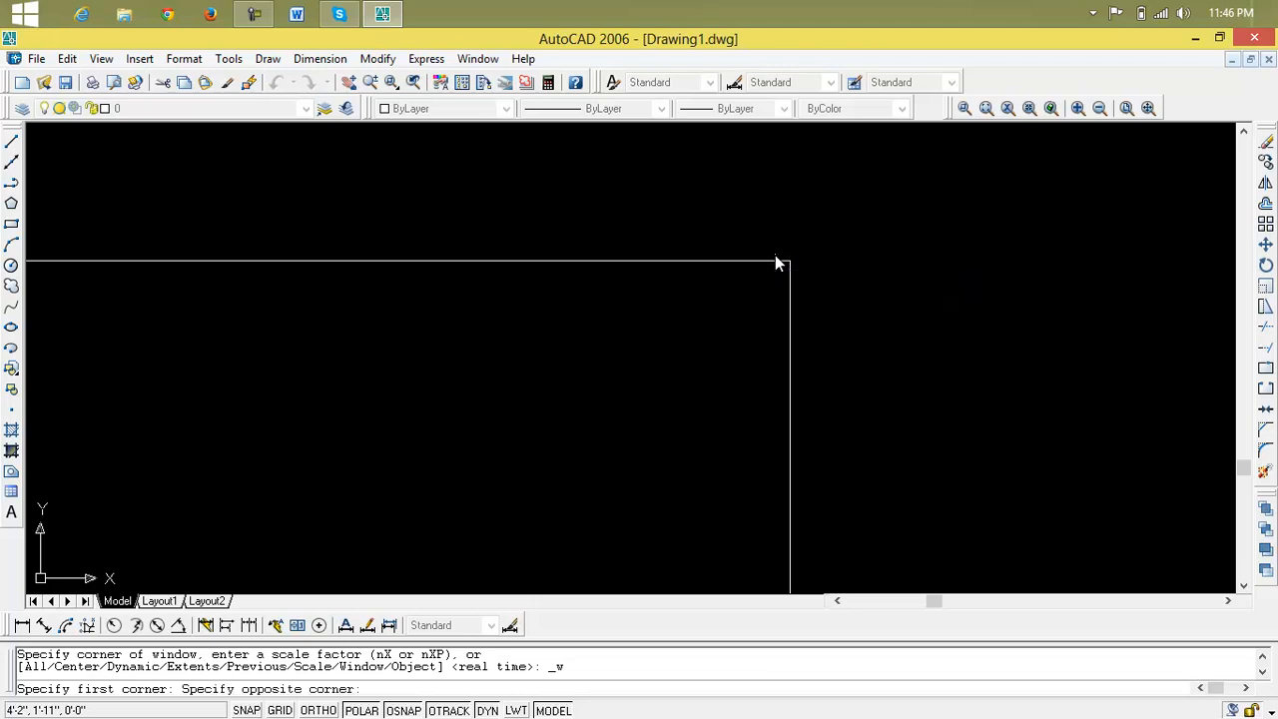
left_click(788, 266)
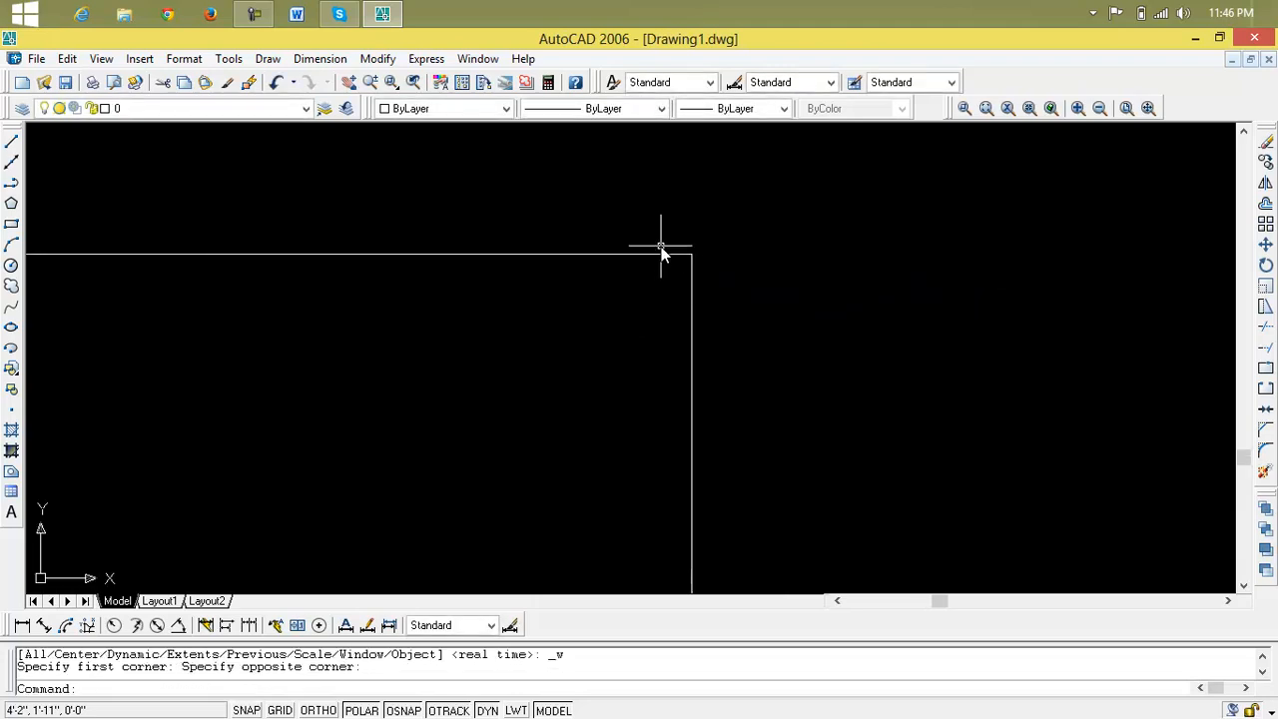
scroll(798, 276, "down", 3)
middle_click_drag(835, 319, 880, 297)
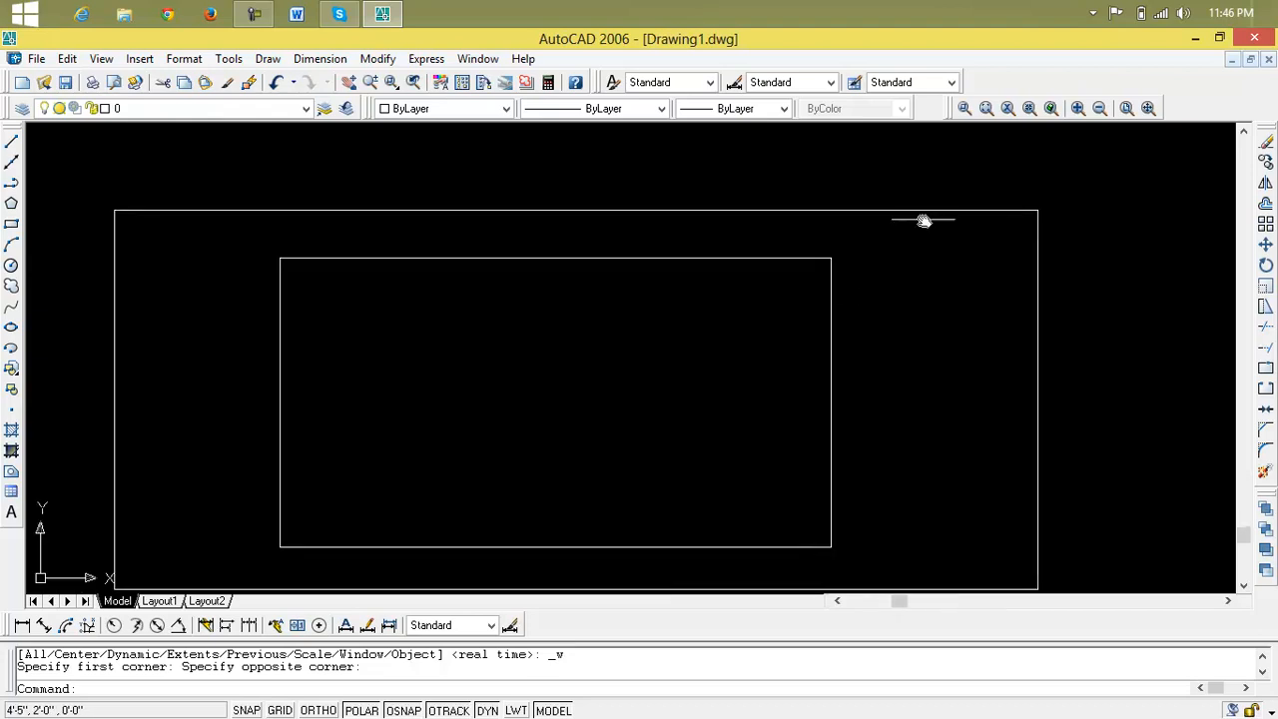
- Use Zoom Dynamic to enlarge the view box around both rectangles and apply that view
left_click(985, 110)
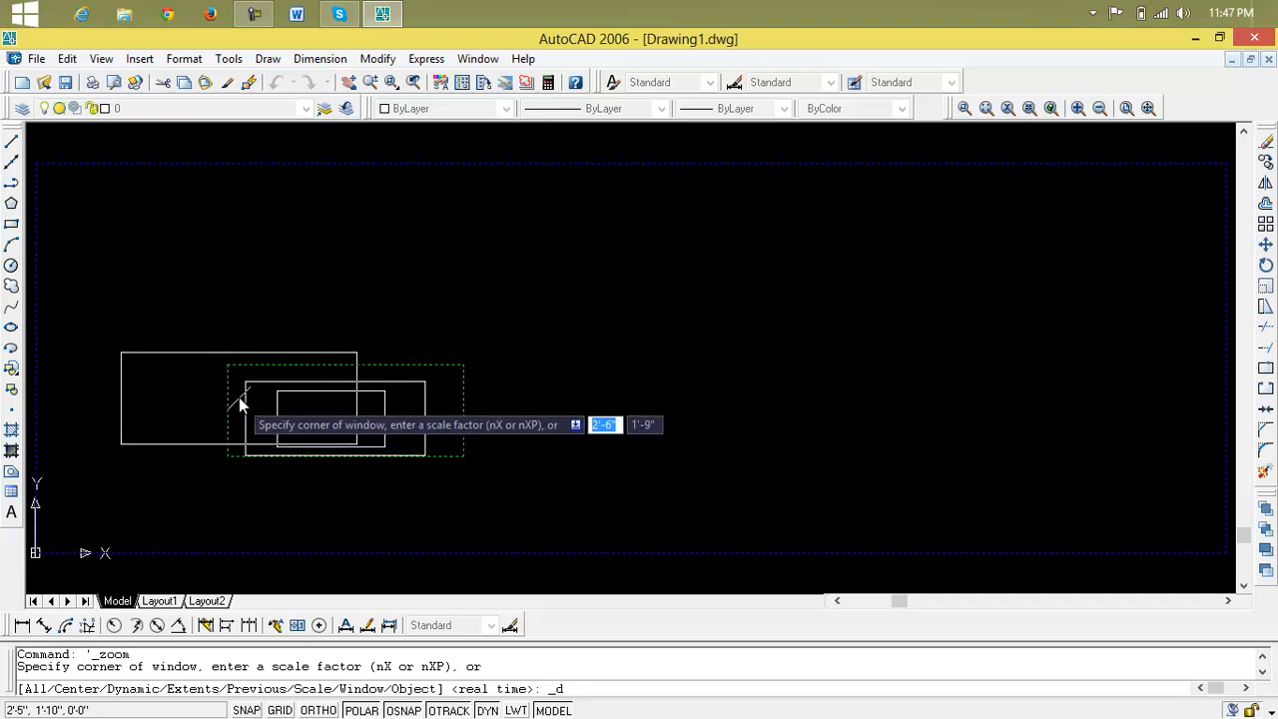
left_click(221, 374)
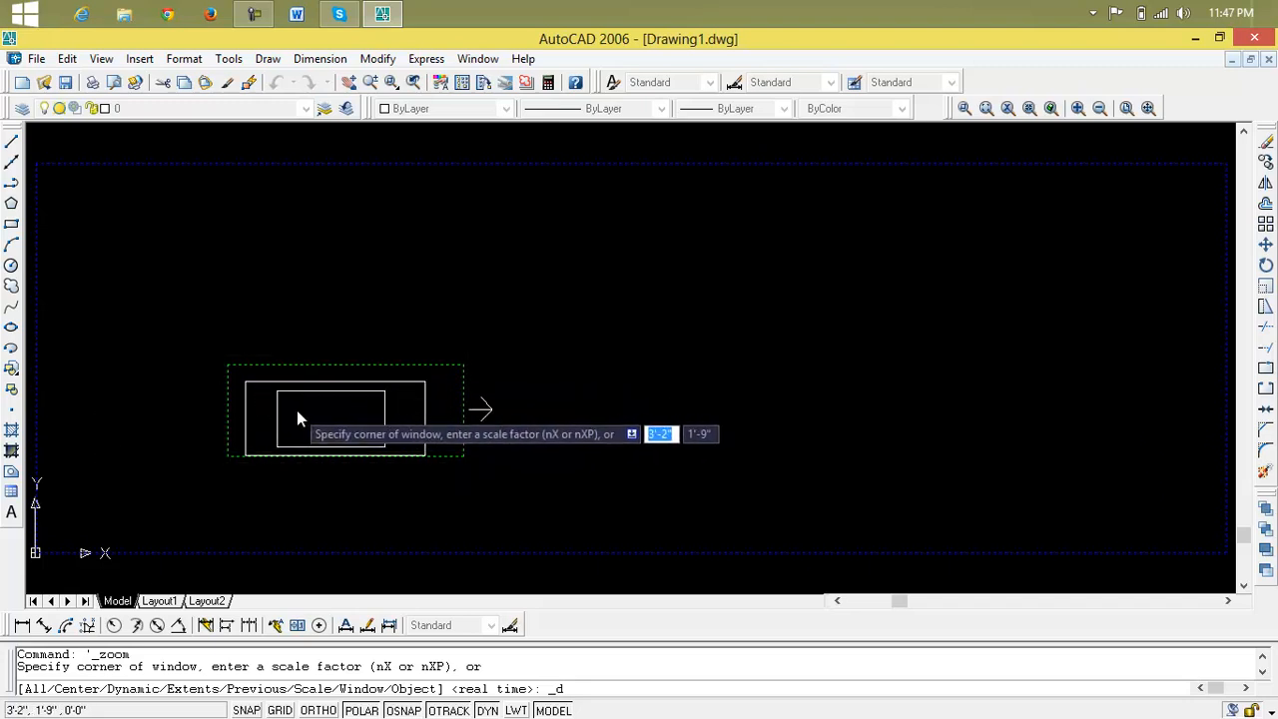
left_click(430, 418)
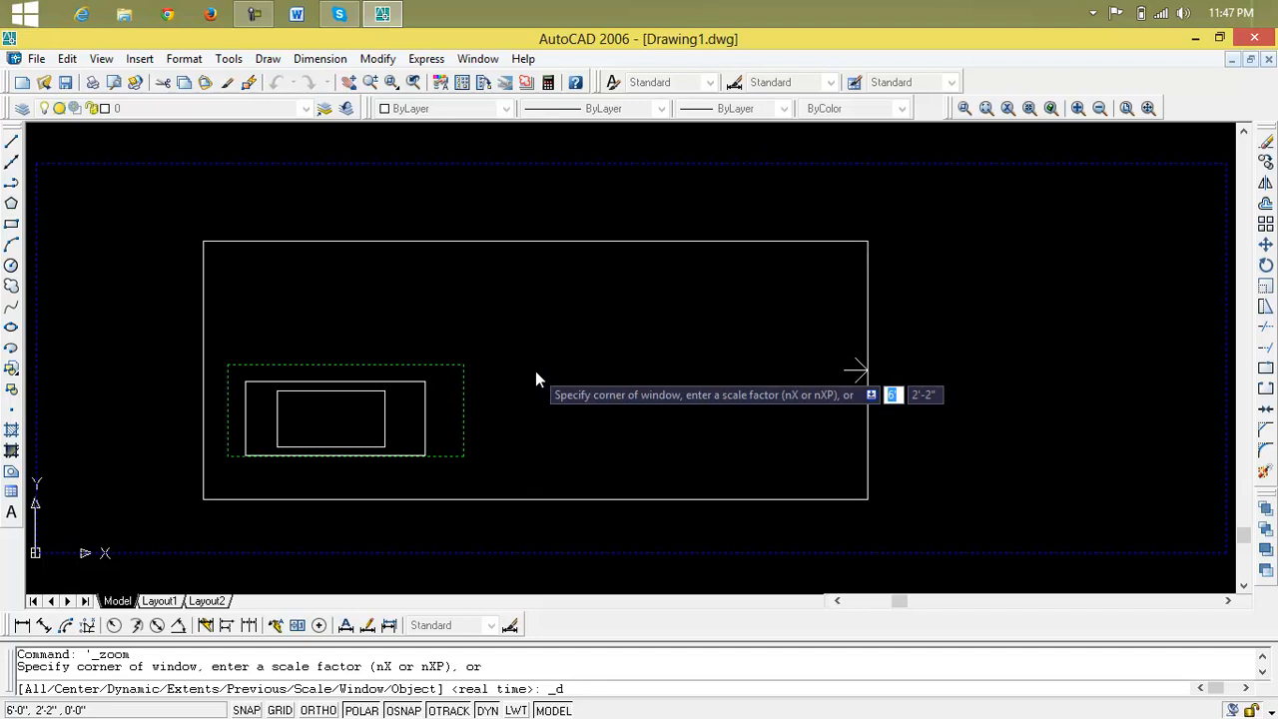
key("Return")
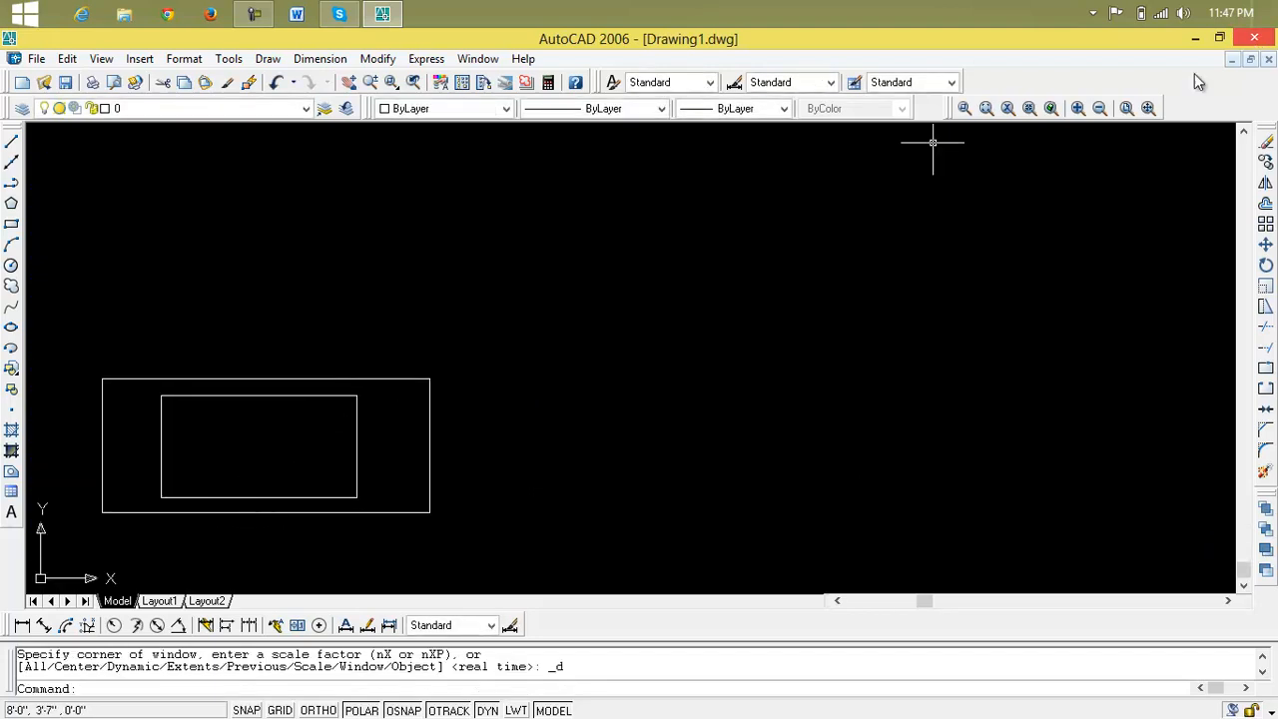
- Use Zoom Dynamic with a small view box over the inner rectangle's upper-left corner, and bring both rectangles back into view
left_click(985, 109)
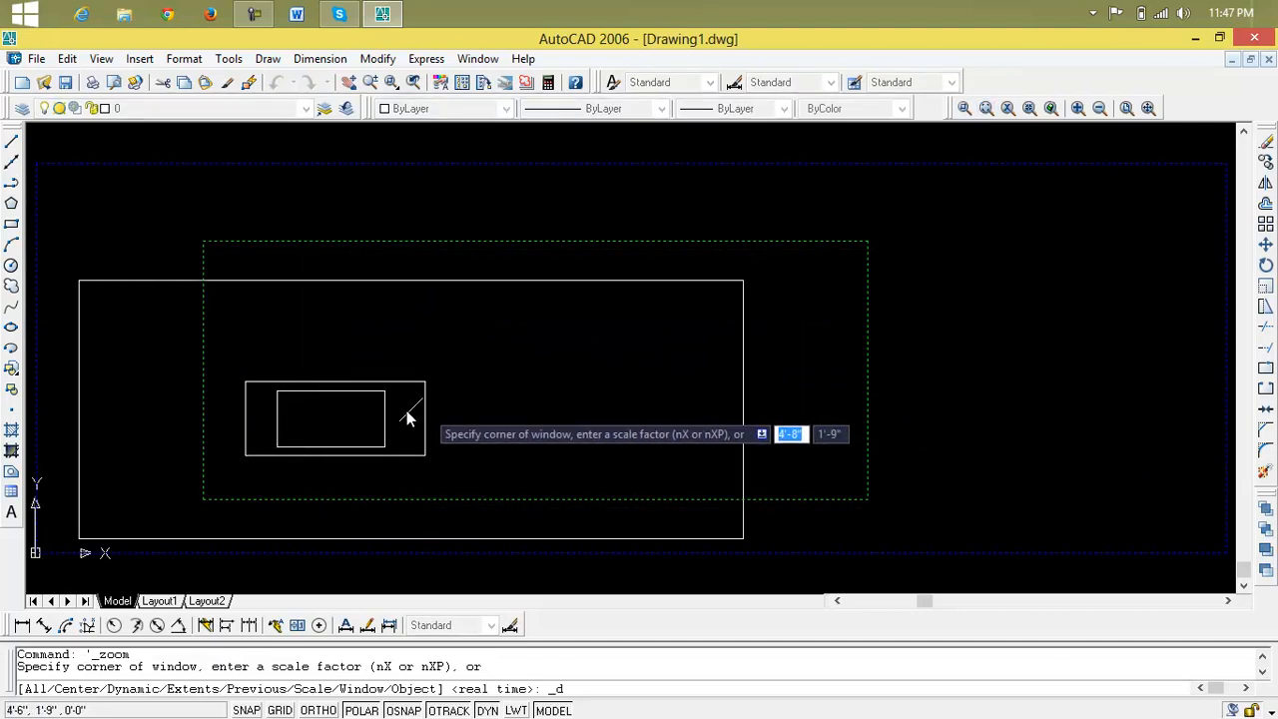
left_click(496, 367)
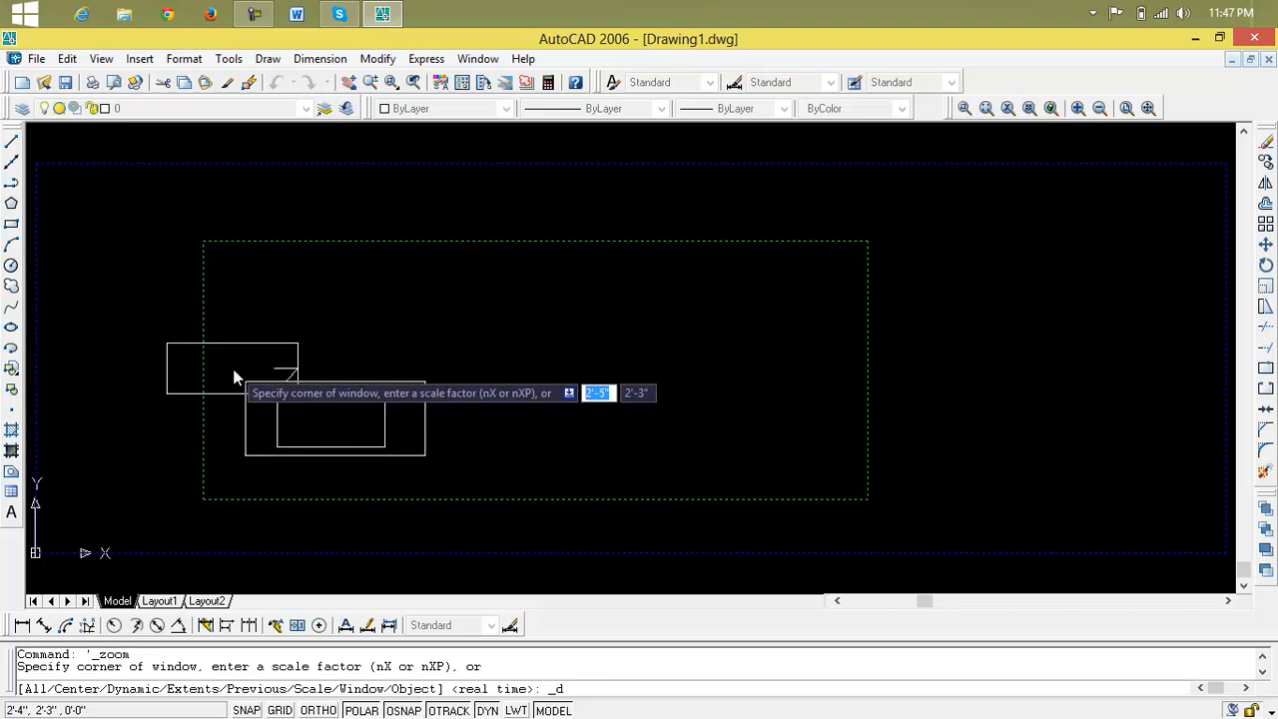
left_click(221, 404)
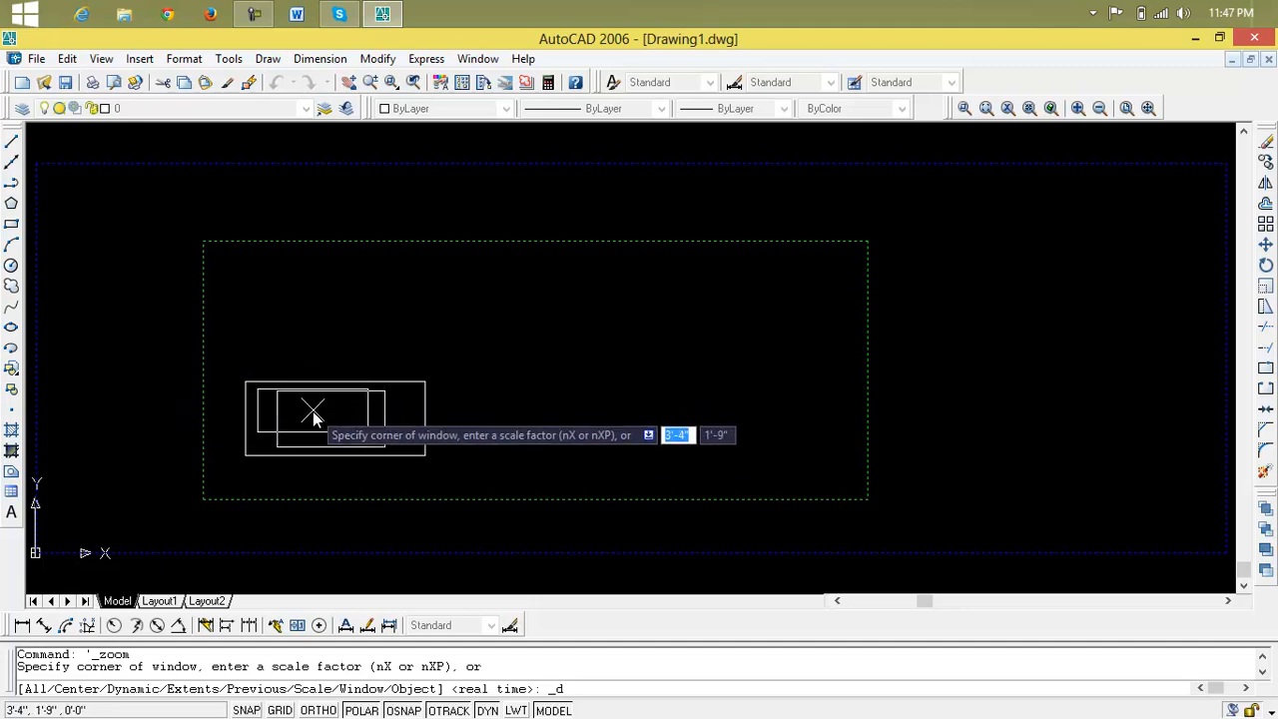
left_click(206, 370)
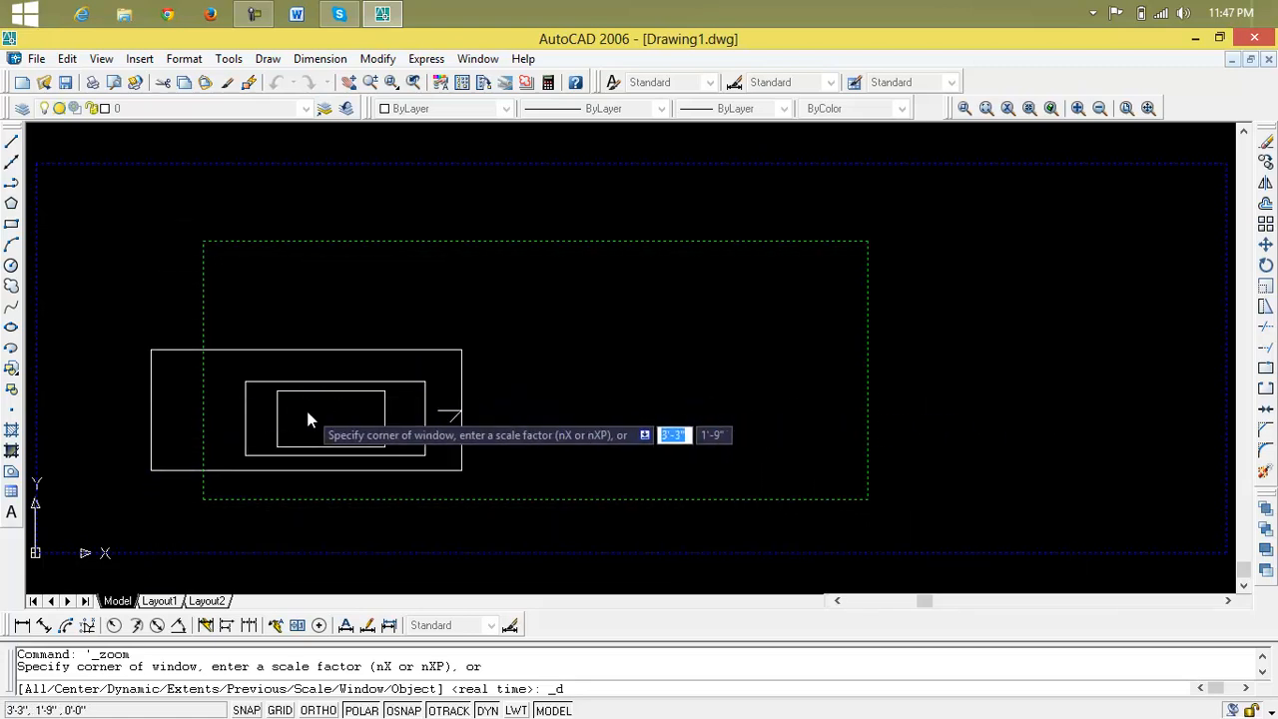
left_click(167, 396)
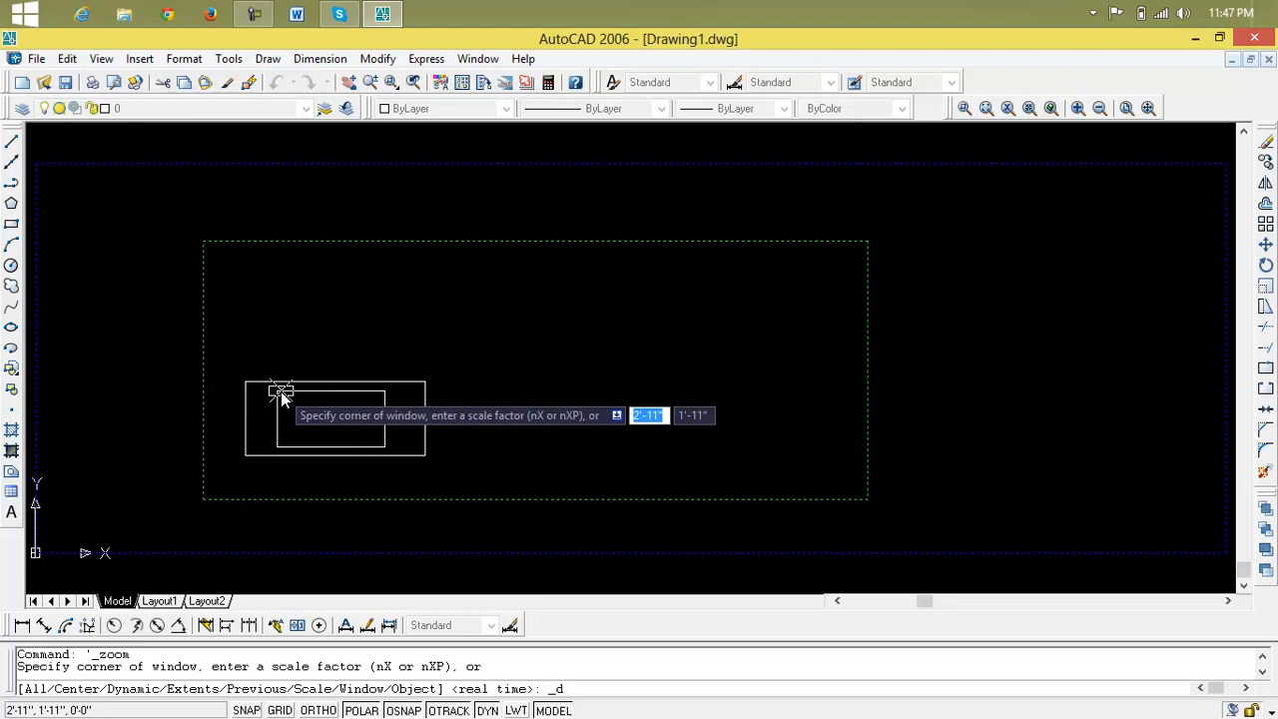
key("Return")
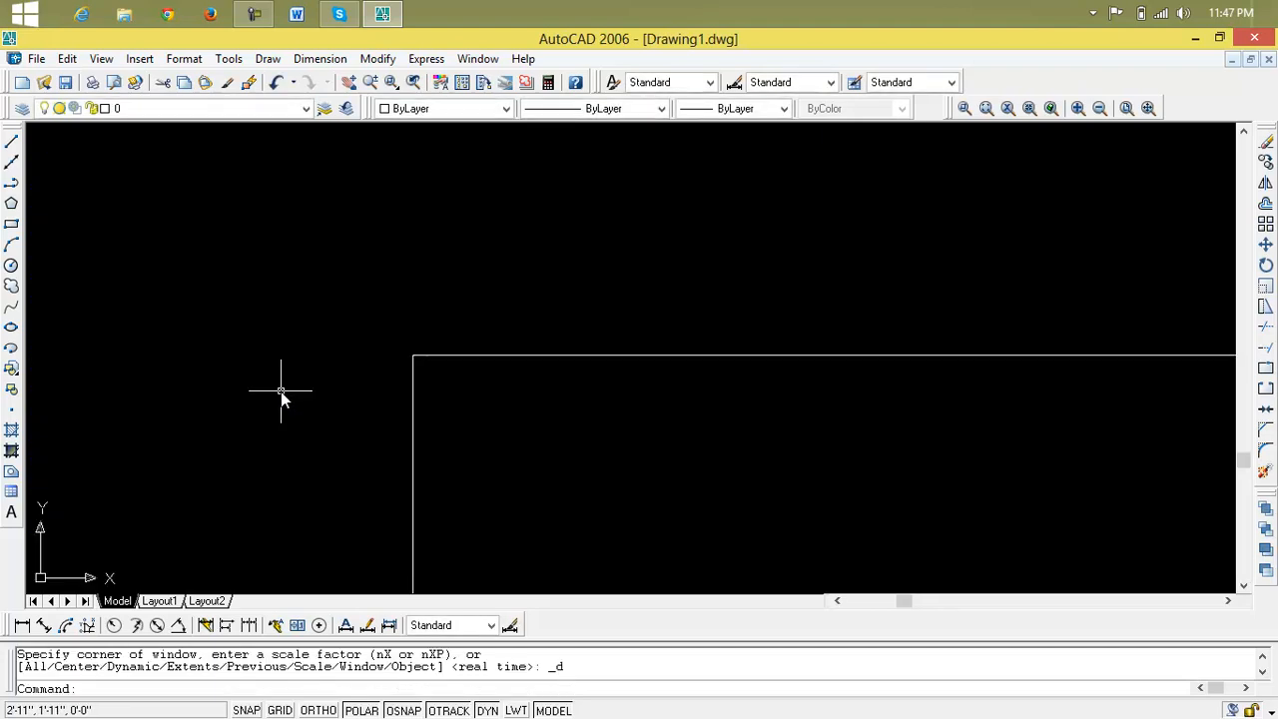
scroll(281, 391, "down", 12)
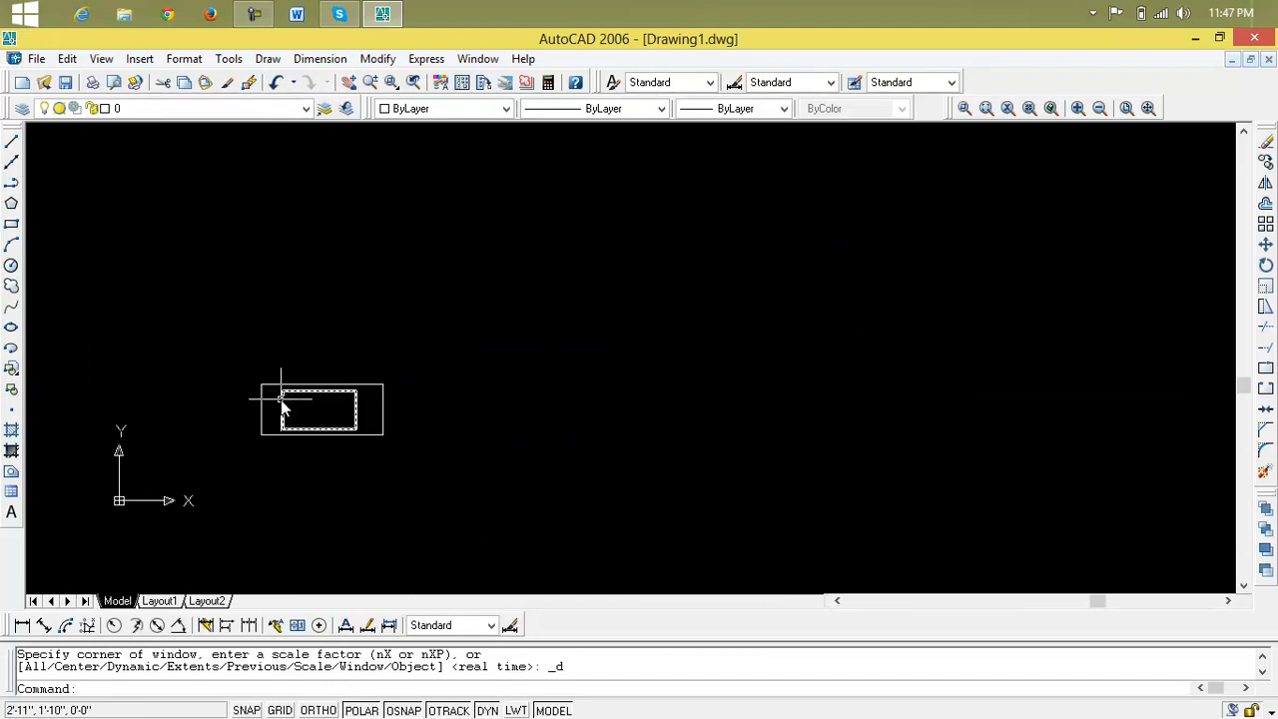
scroll(281, 399, "up", 6)
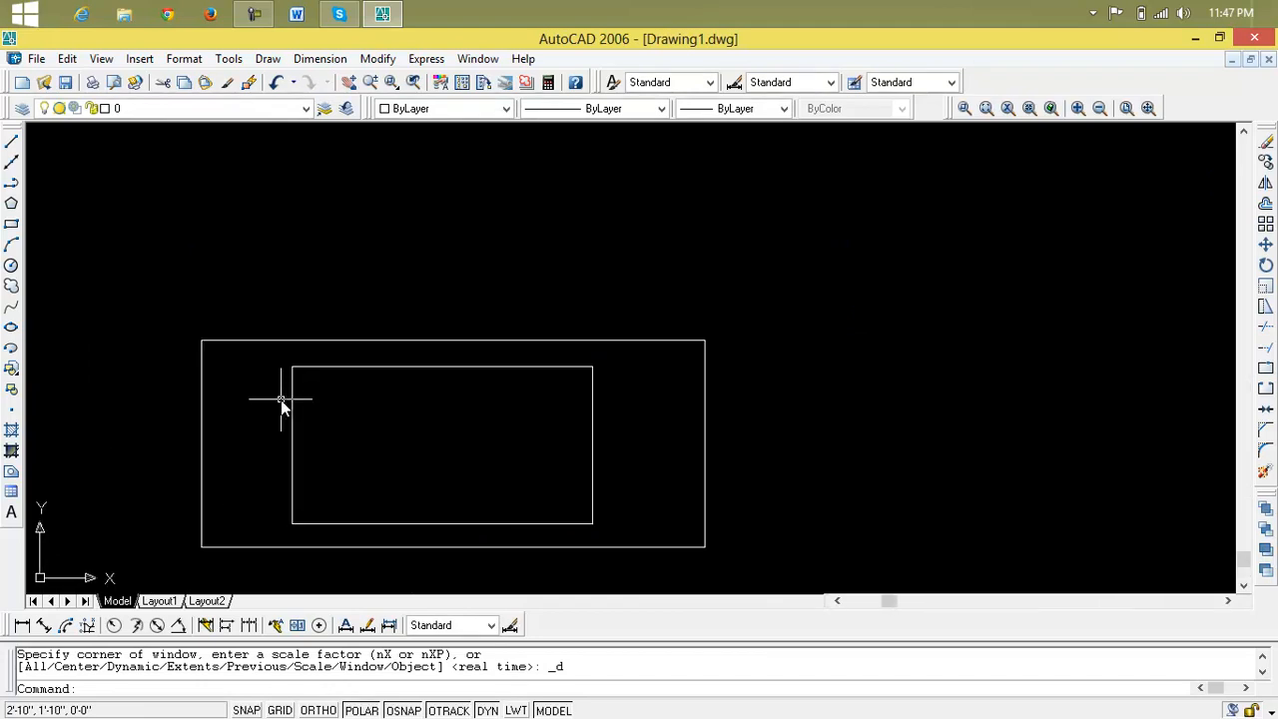
- Magnify the inner rectangle's upper-left corner again with a resized Zoom Dynamic view box, and return to both rectangles
left_click(986, 108)
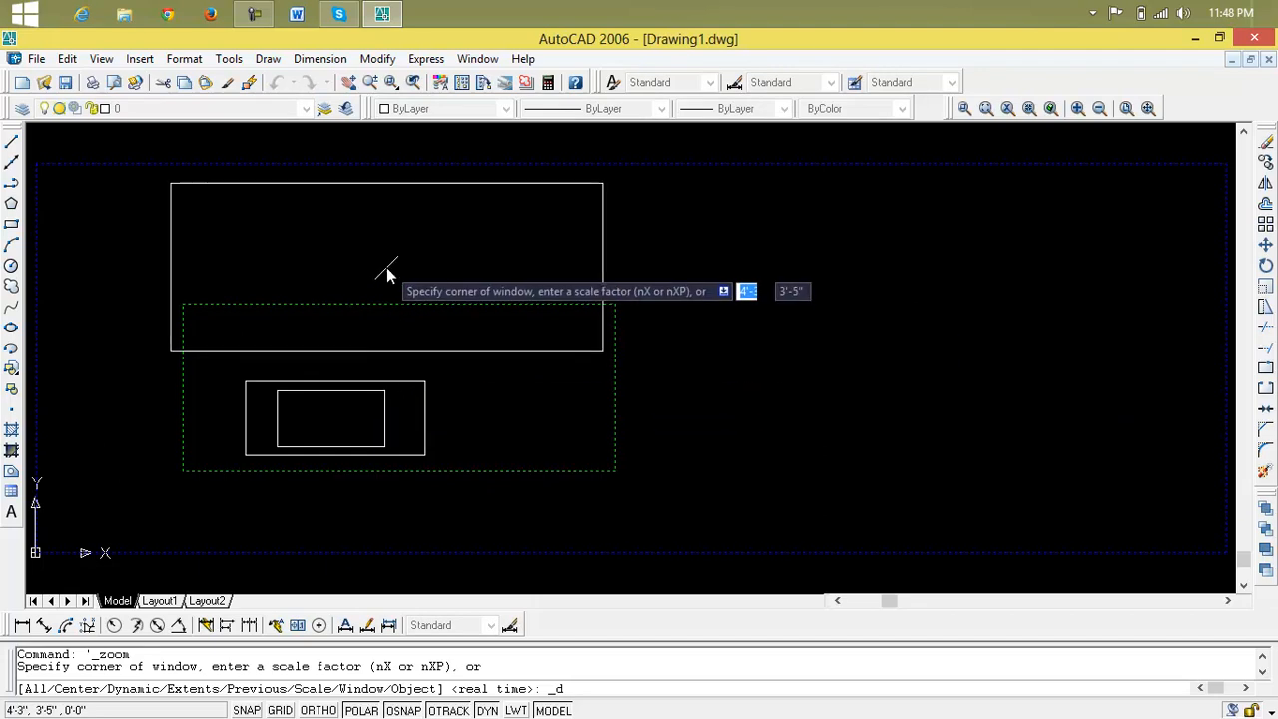
left_click(366, 400)
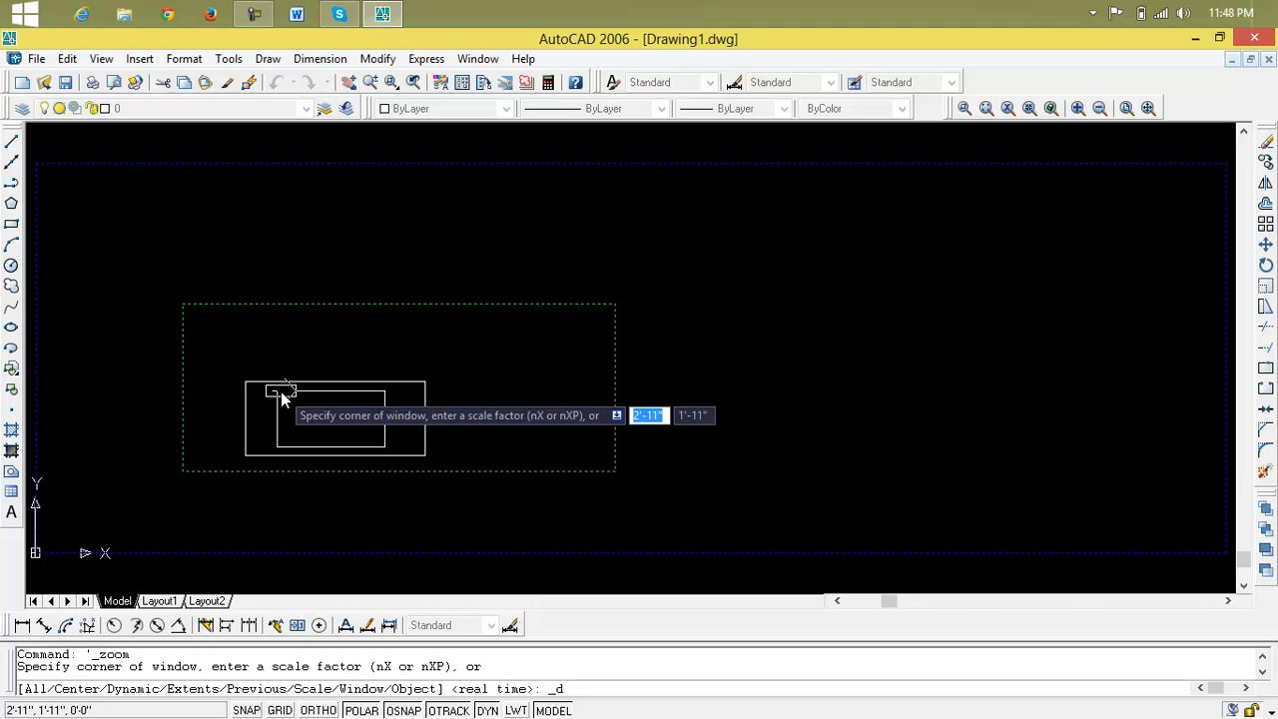
key("Return")
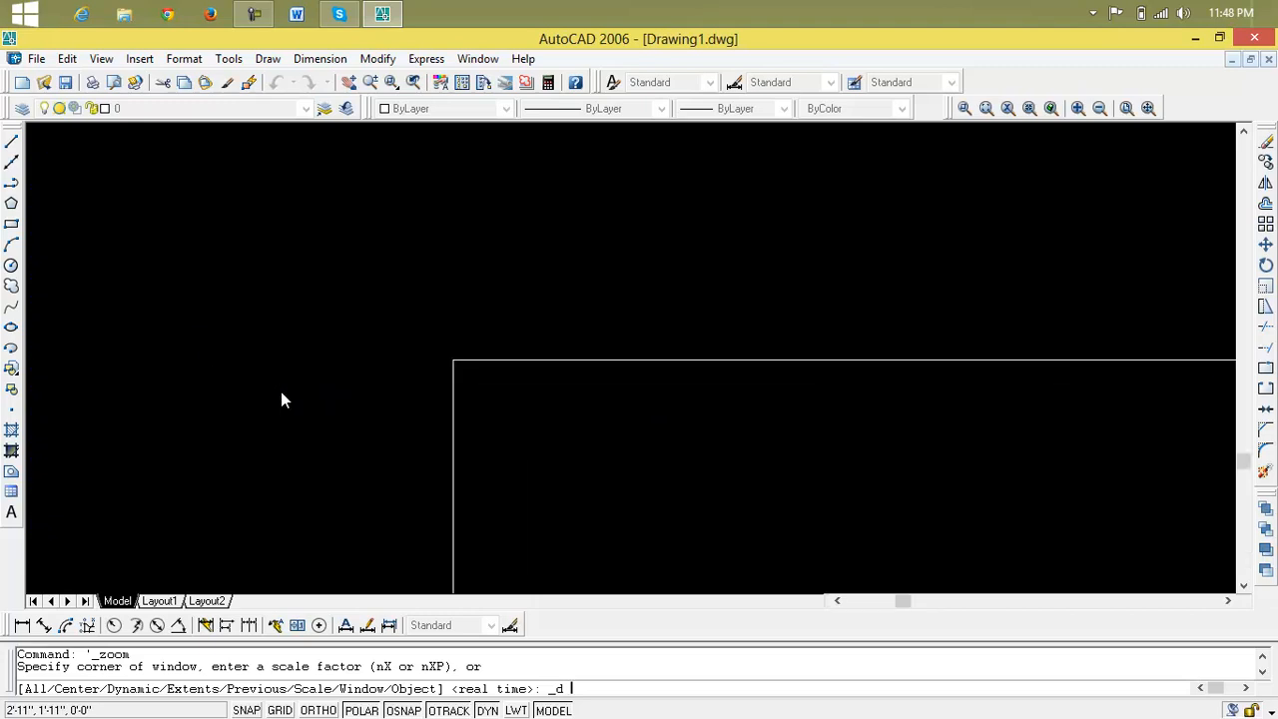
scroll(519, 409, "down", 6)
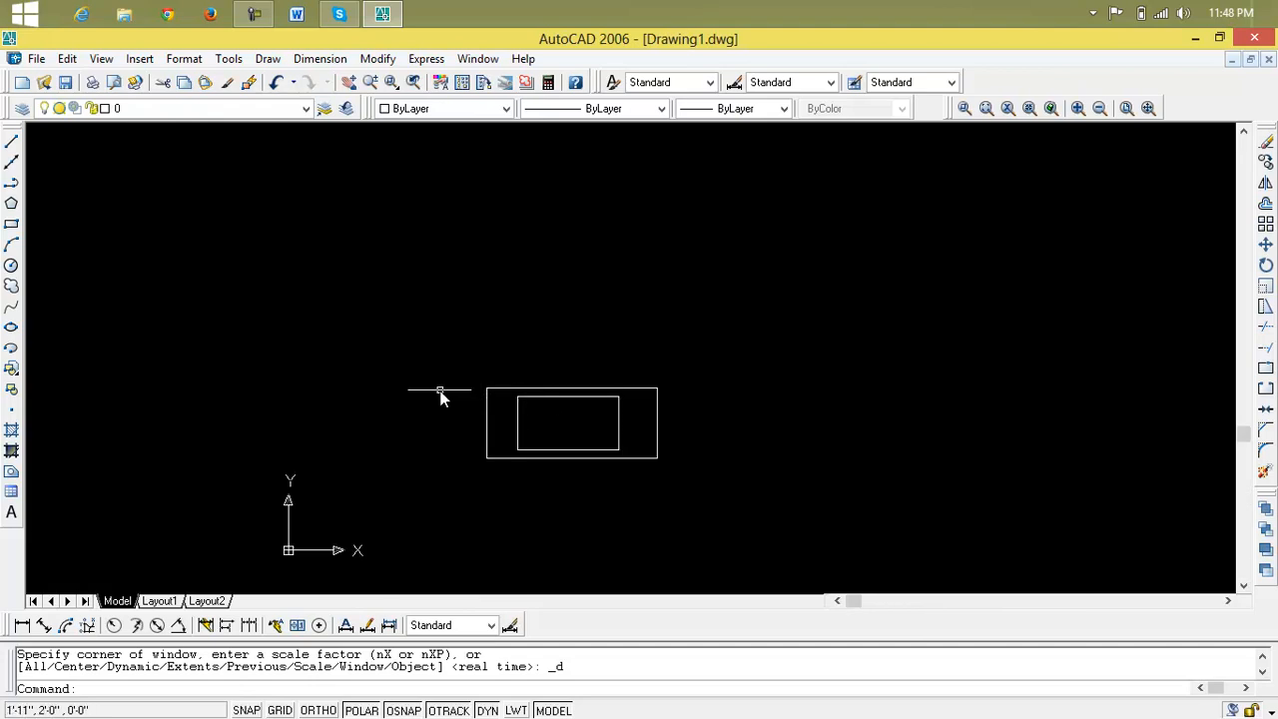
- Use Zoom Scale with the factor defined by one point inside the inner rectangle and another outside the outer rectangle
left_click(1008, 108)
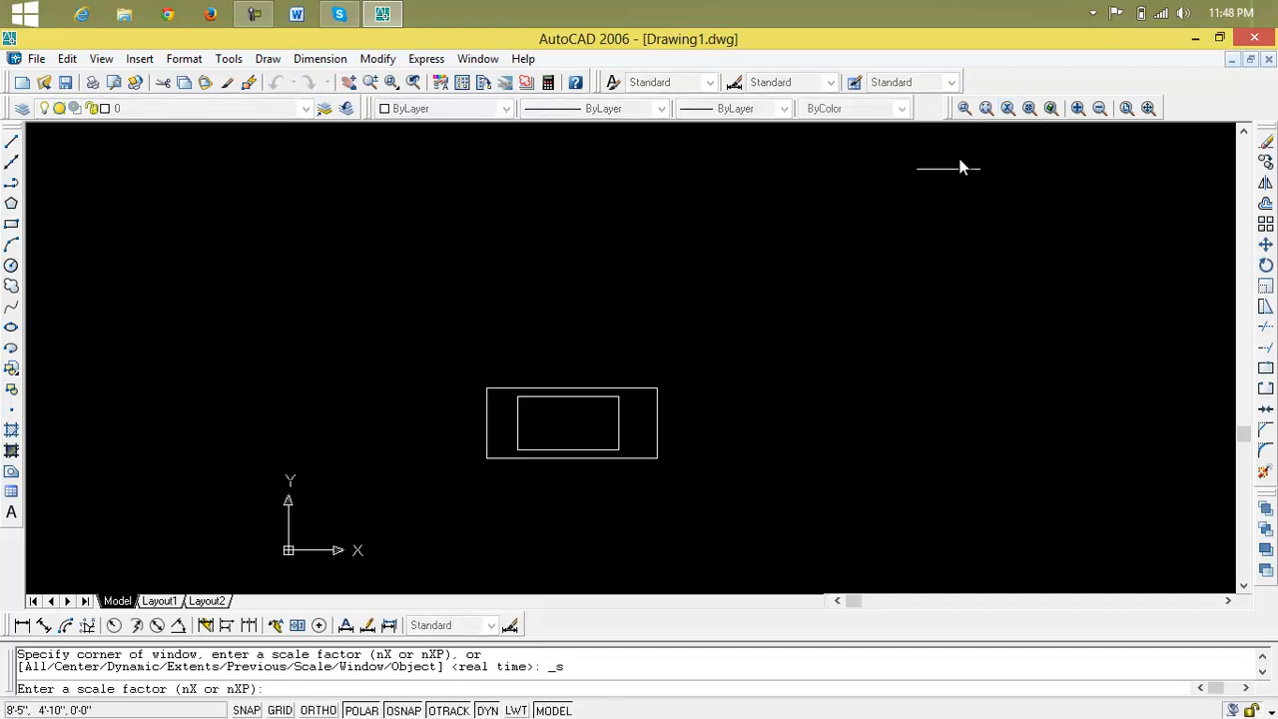
left_click(548, 418)
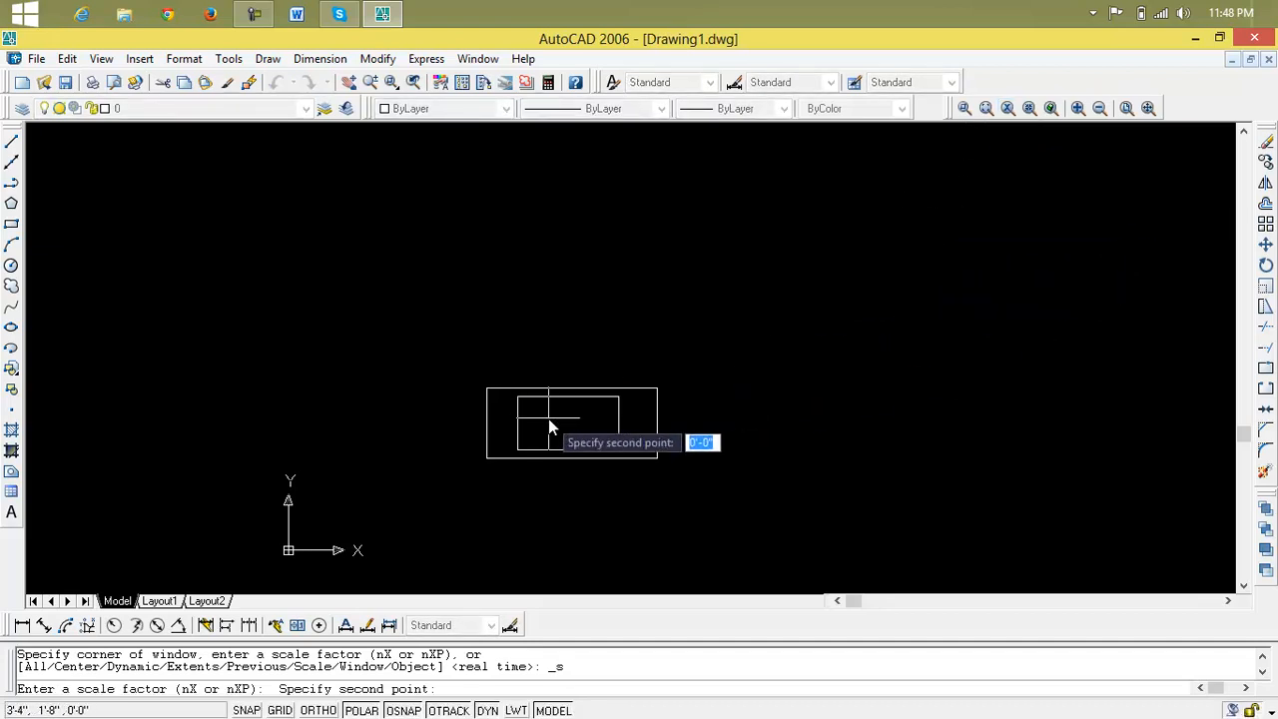
left_click(471, 367)
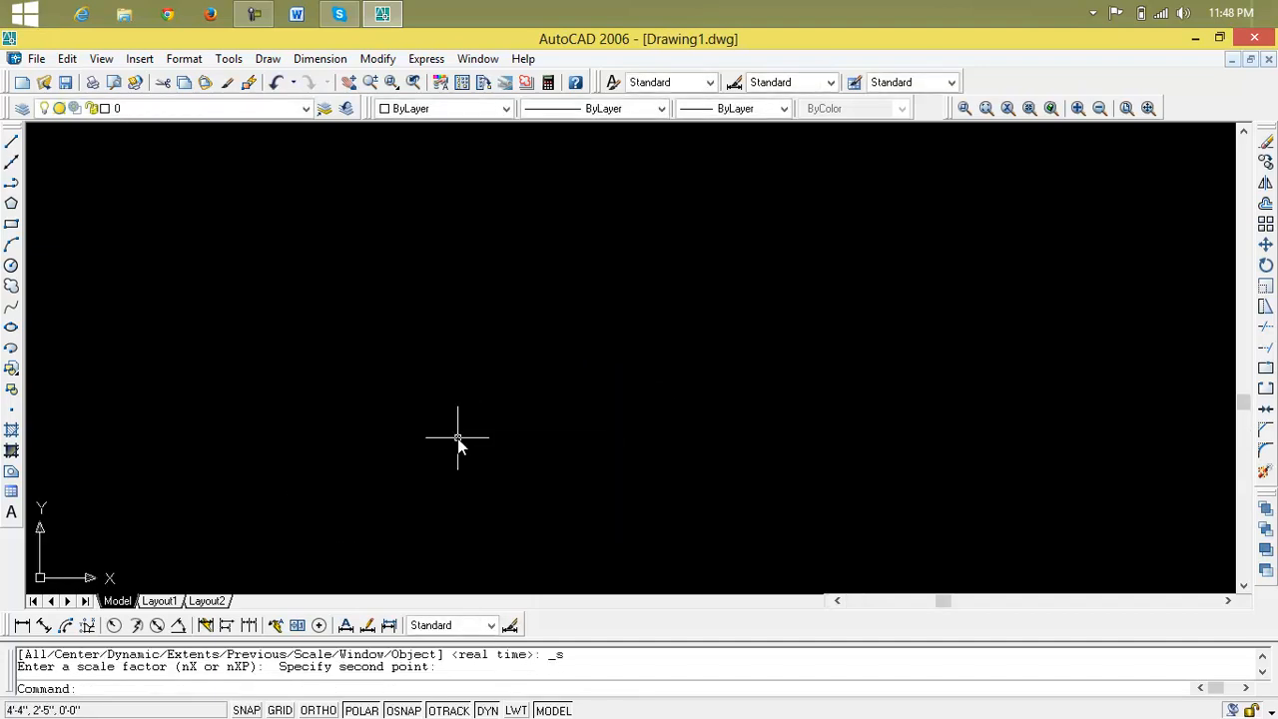
- Try Zoom All from the command line, cancel it, and bring both nested rectangles back into view manually
type("z")
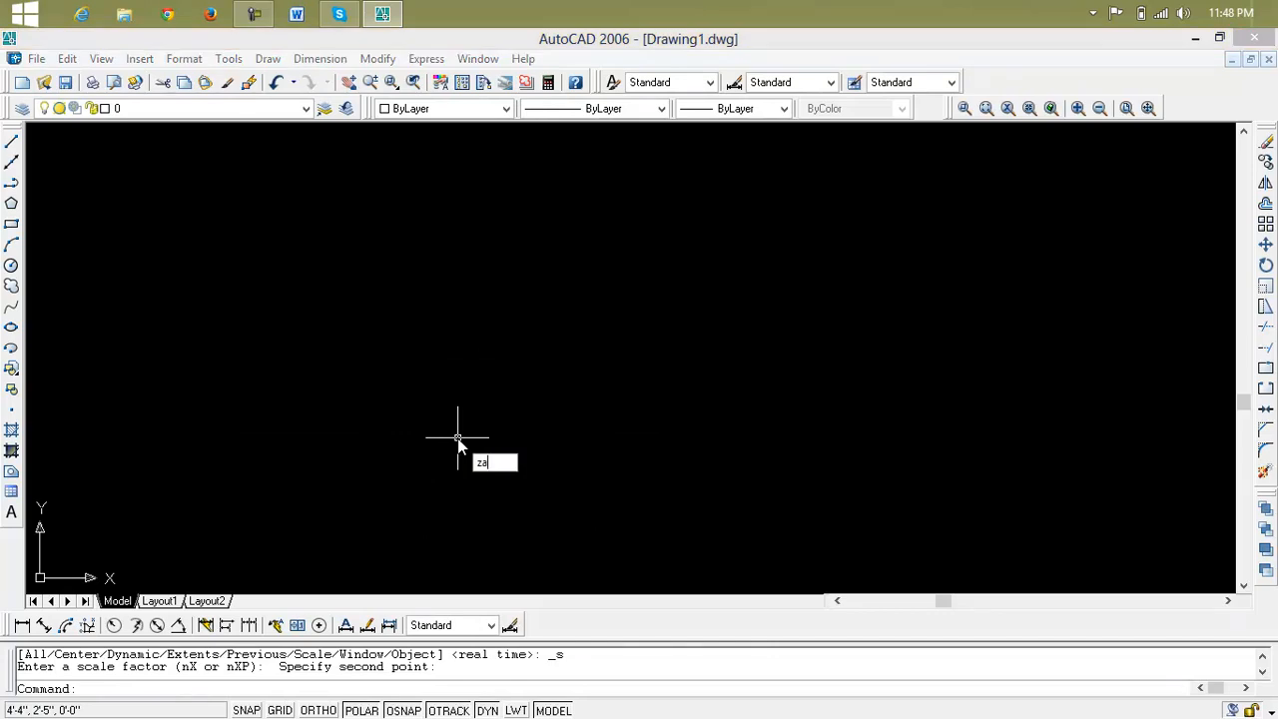
type("a")
key("Return")
key("Escape")
key("Escape")
type("z")
type("z")
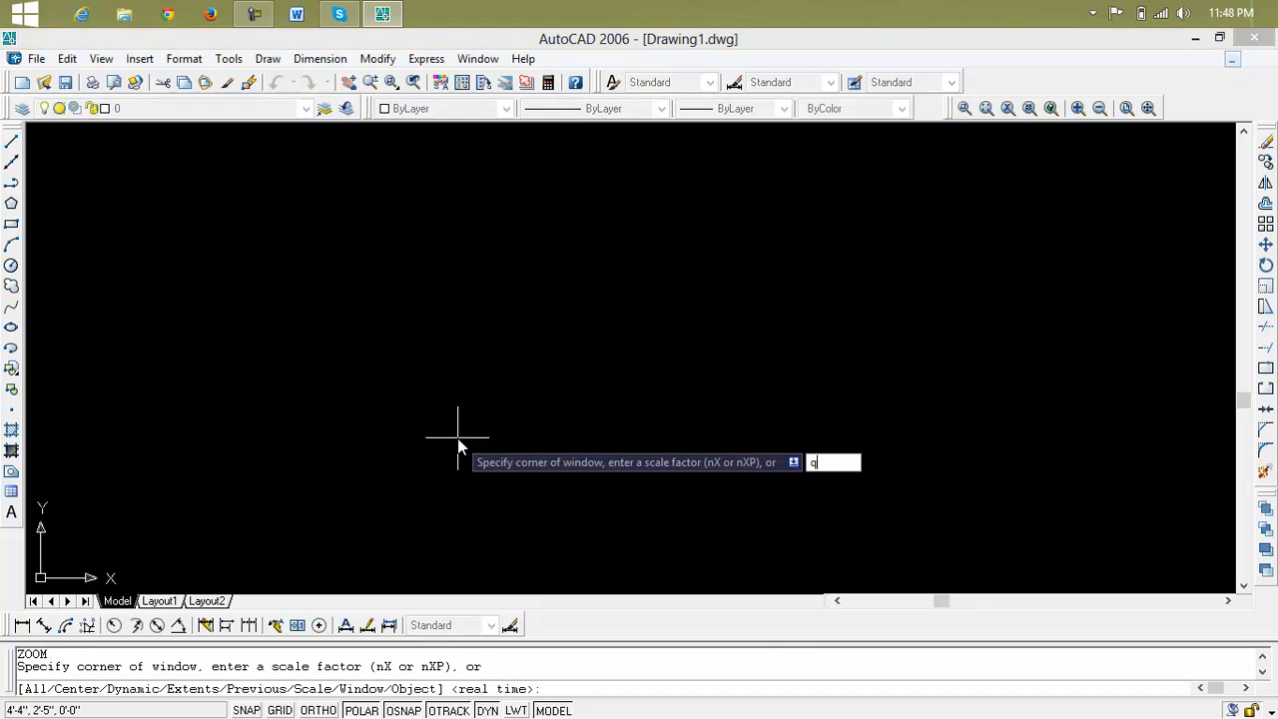
key("Return")
scroll(459, 438, "down", 5)
key("Escape")
middle_click_drag(437, 498, 539, 426)
scroll(539, 426, "down", 2)
scroll(490, 517, "up", 5)
middle_click_drag(490, 518, 735, 470)
scroll(728, 469, "down", 3)
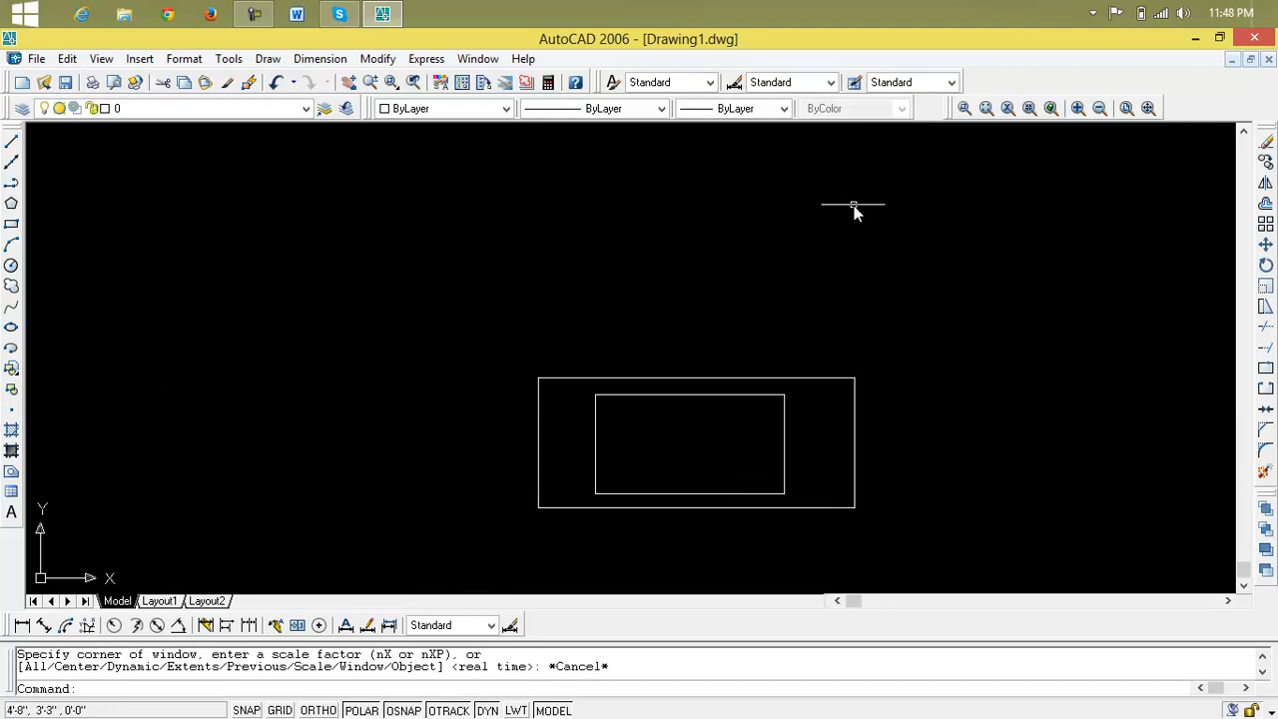
- Apply Zoom Scale using two points near the inner rectangle's upper-left corner, and restore both rectangles with Zoom All
left_click(1008, 108)
left_click(602, 404)
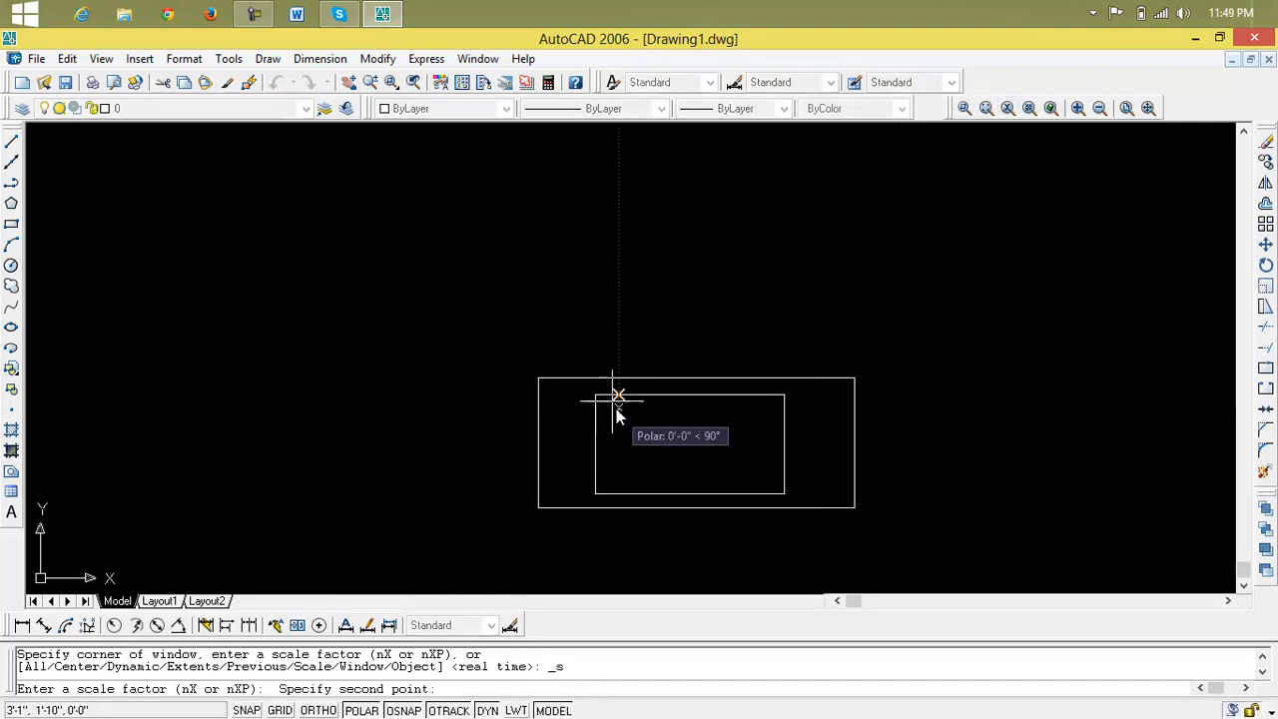
left_click(629, 432)
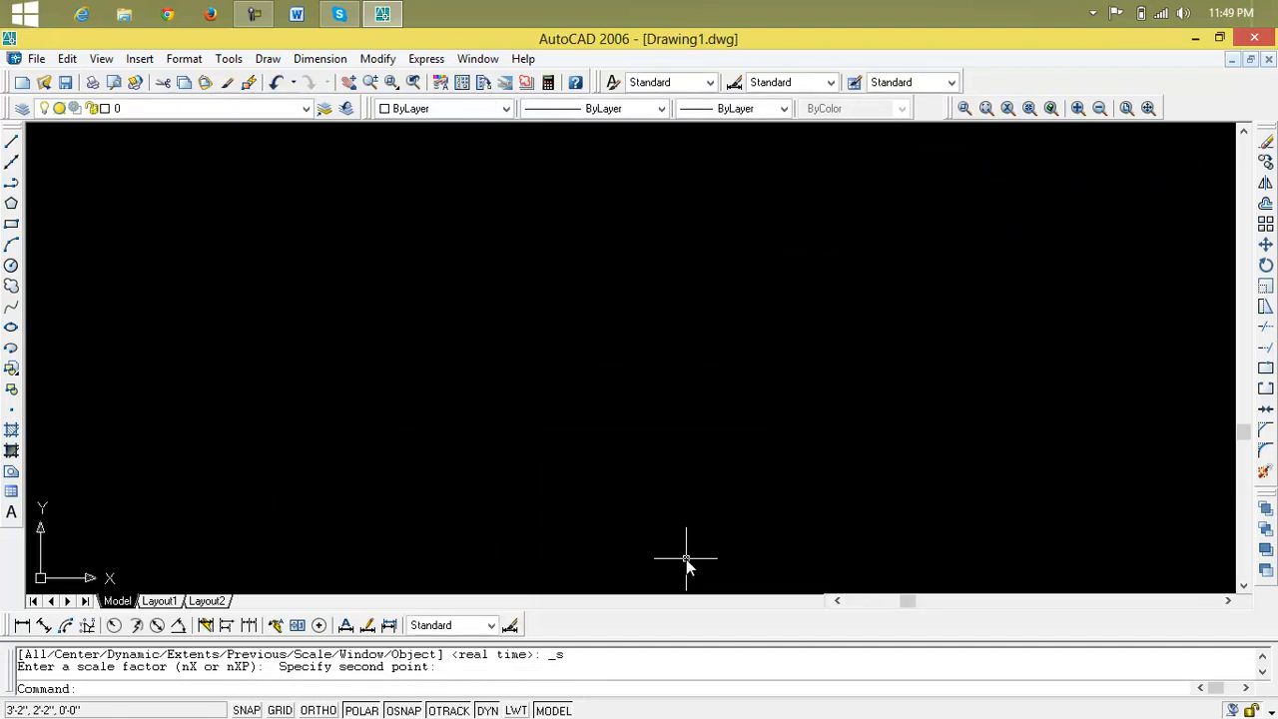
key("Escape")
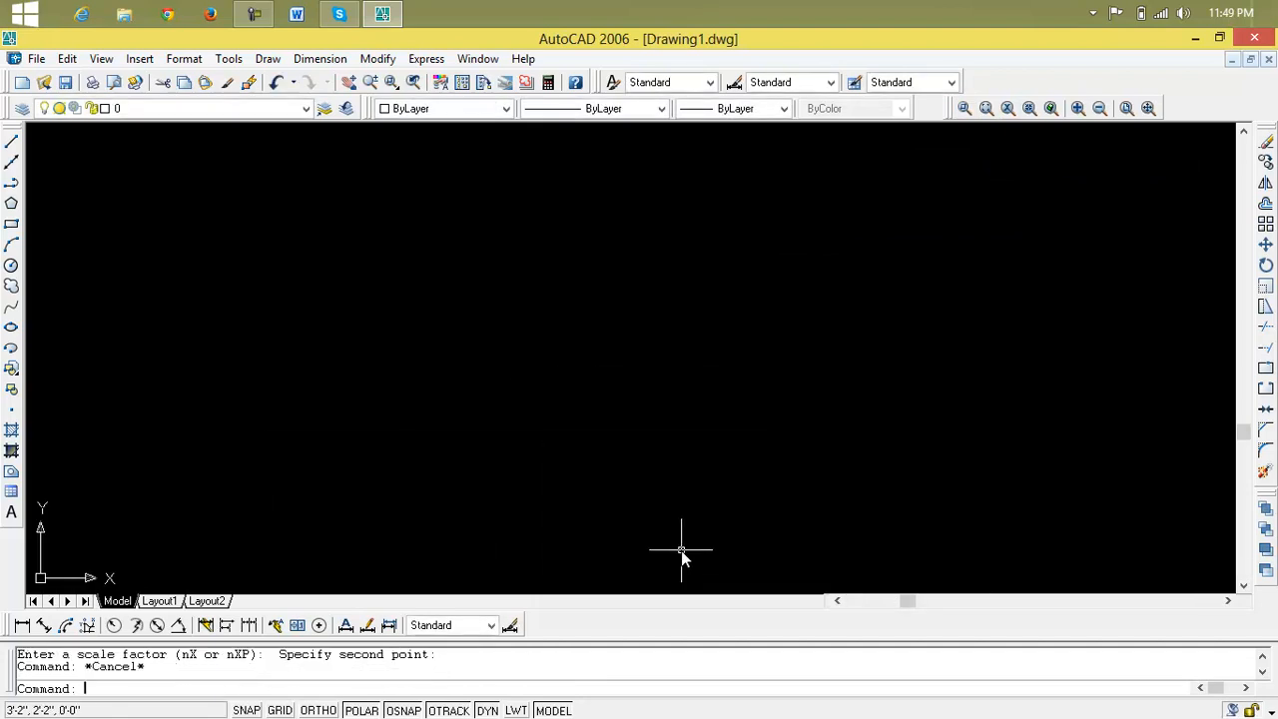
key("Escape")
type("z")
key("Return")
type("a")
key("Return")
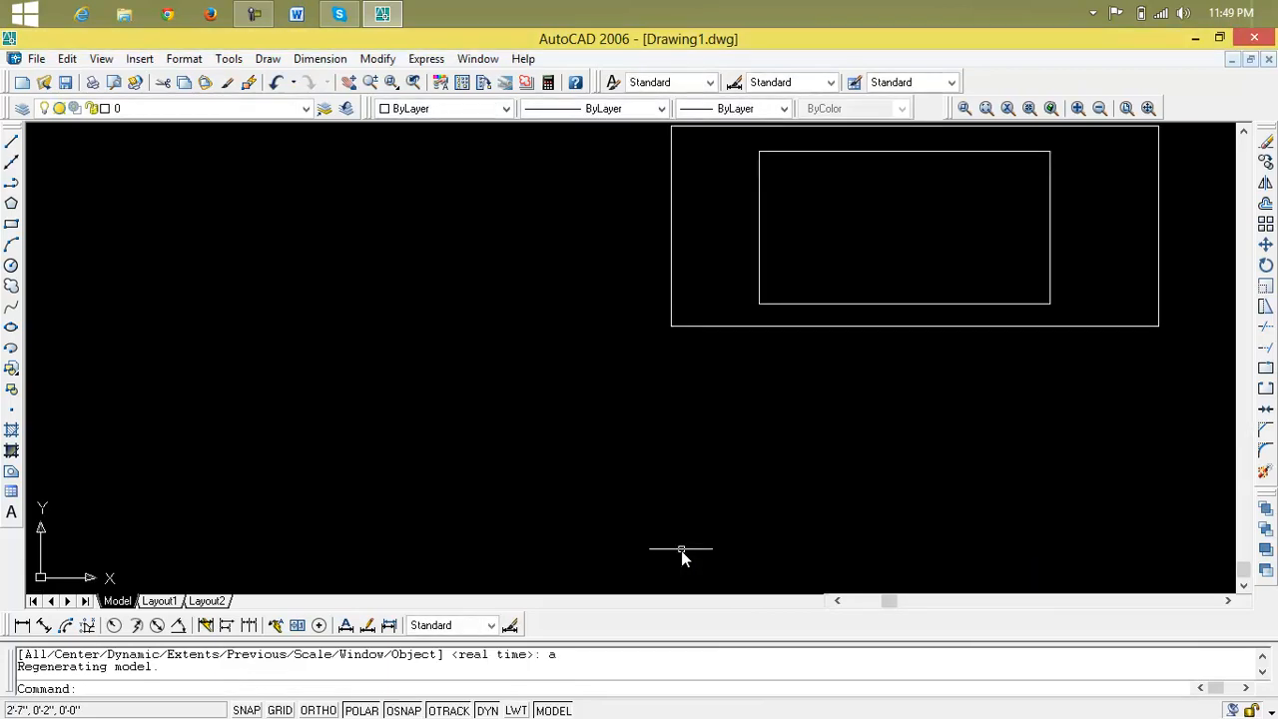
scroll(808, 228, "down", 2)
scroll(843, 284, "down", 3)
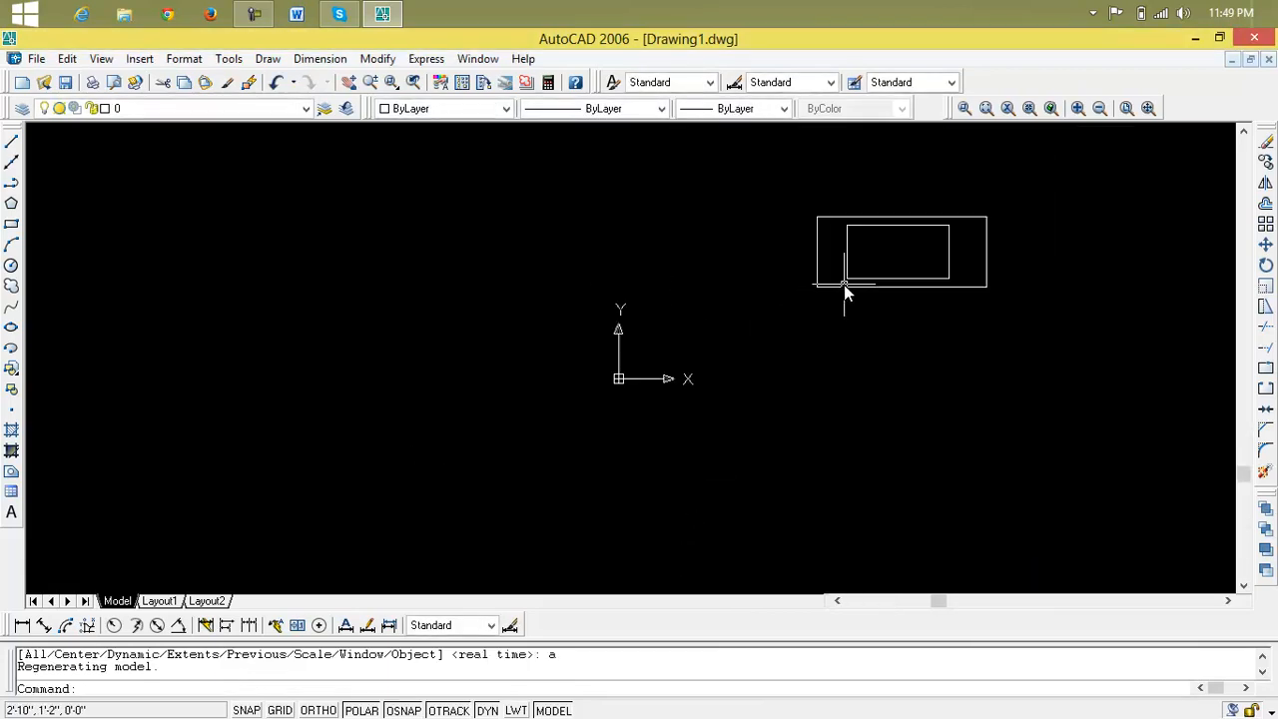
middle_click_drag(892, 267, 645, 341)
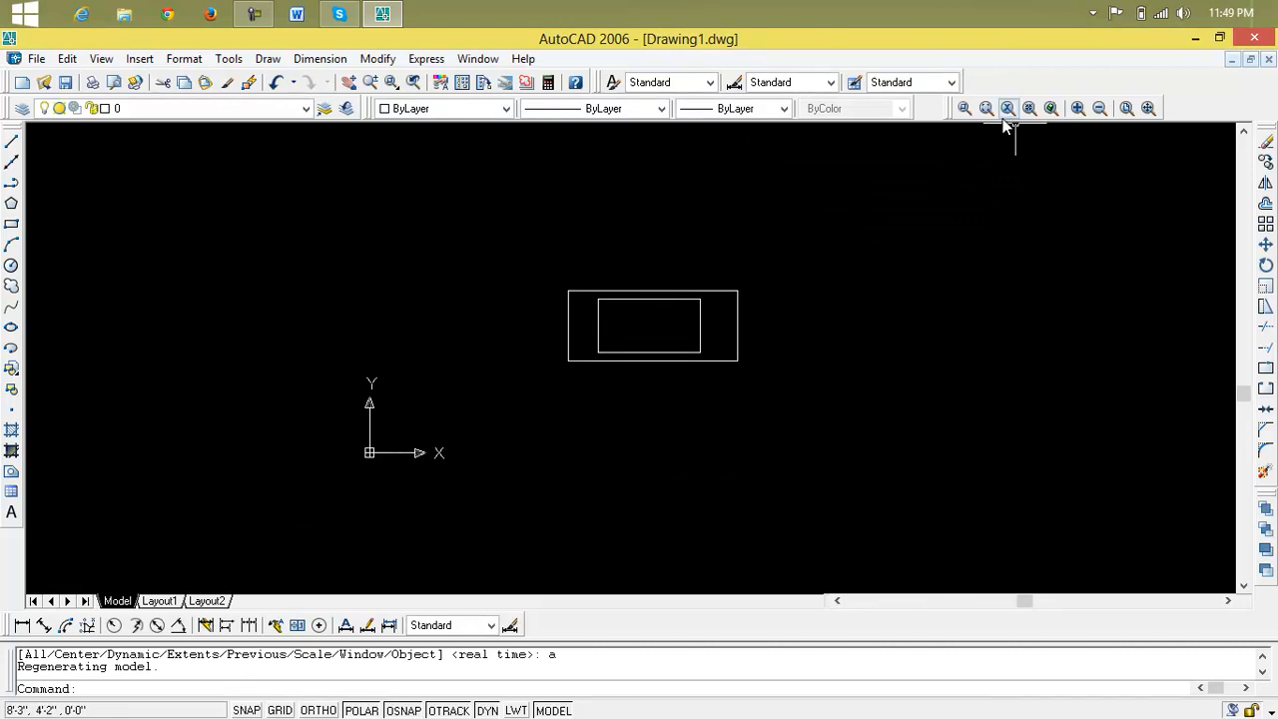
- Magnify the area around the inner rectangle's upper-left corner with Zoom Window, and restore and centre both rectangles with Zoom All
left_click(966, 110)
left_click(591, 280)
left_click(611, 305)
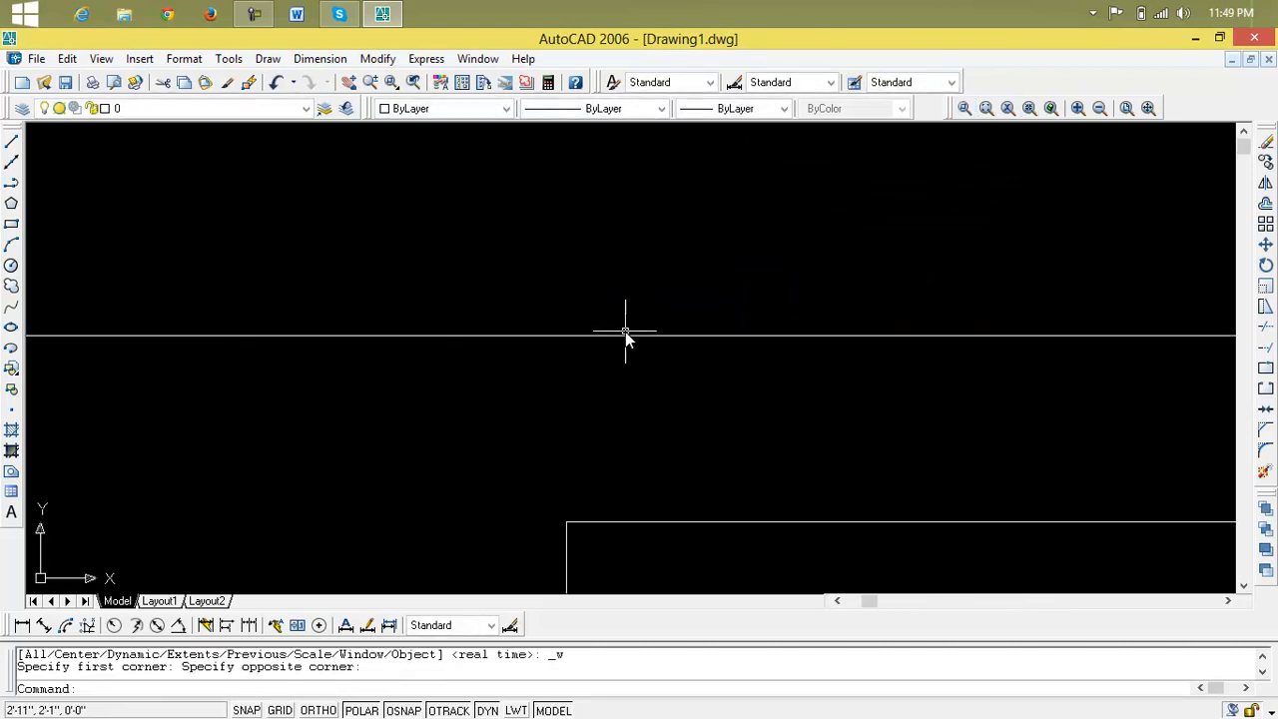
key("Escape")
key("Escape")
type("z")
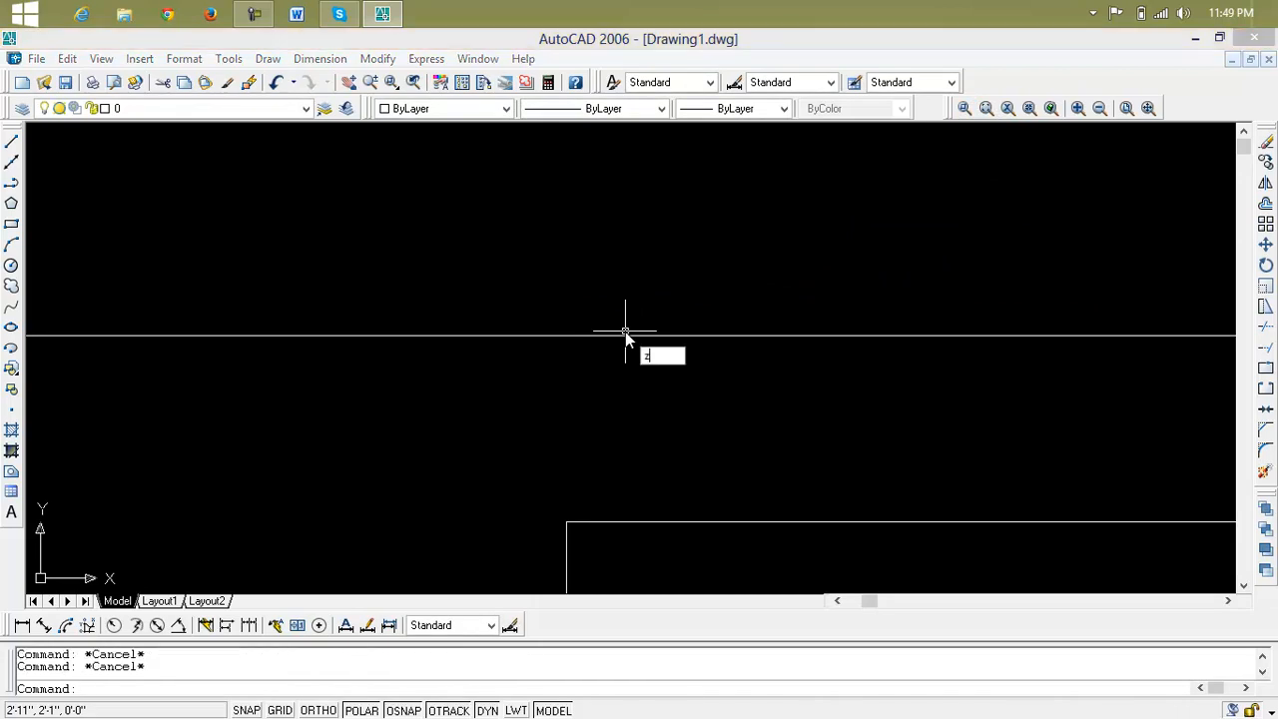
key("Return")
type("a")
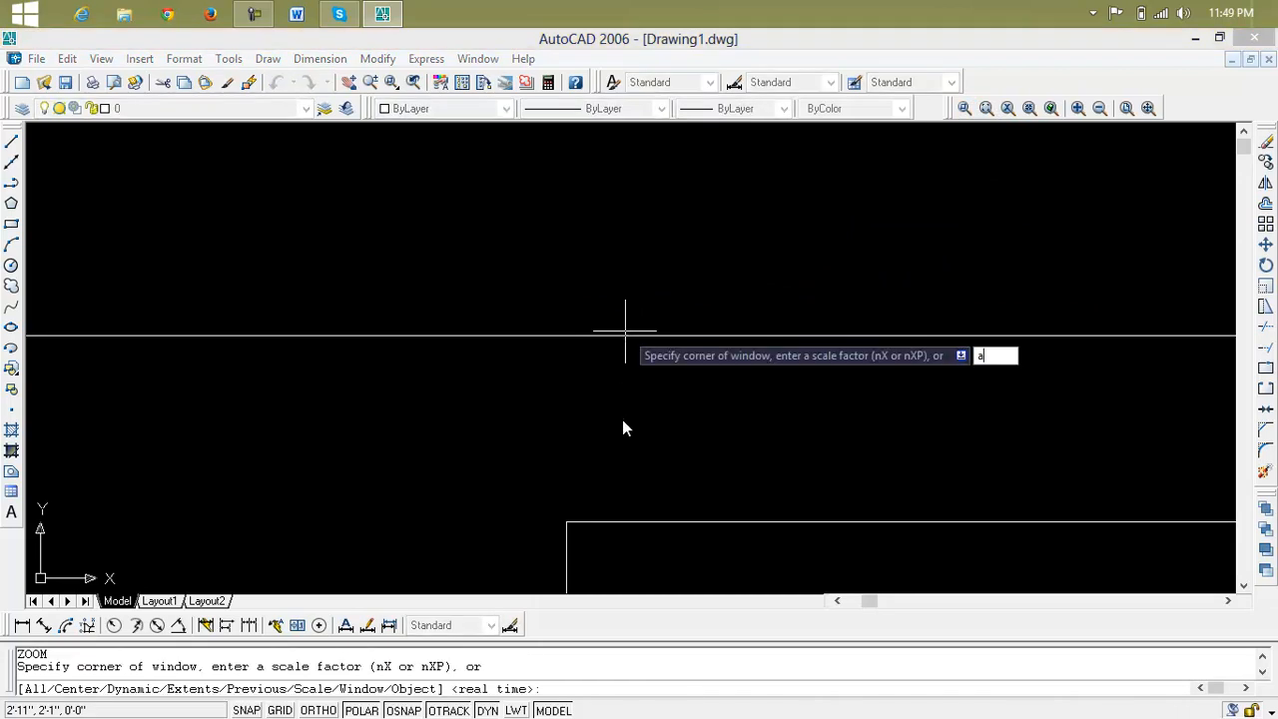
key("Return")
middle_click_drag(801, 191, 570, 314)
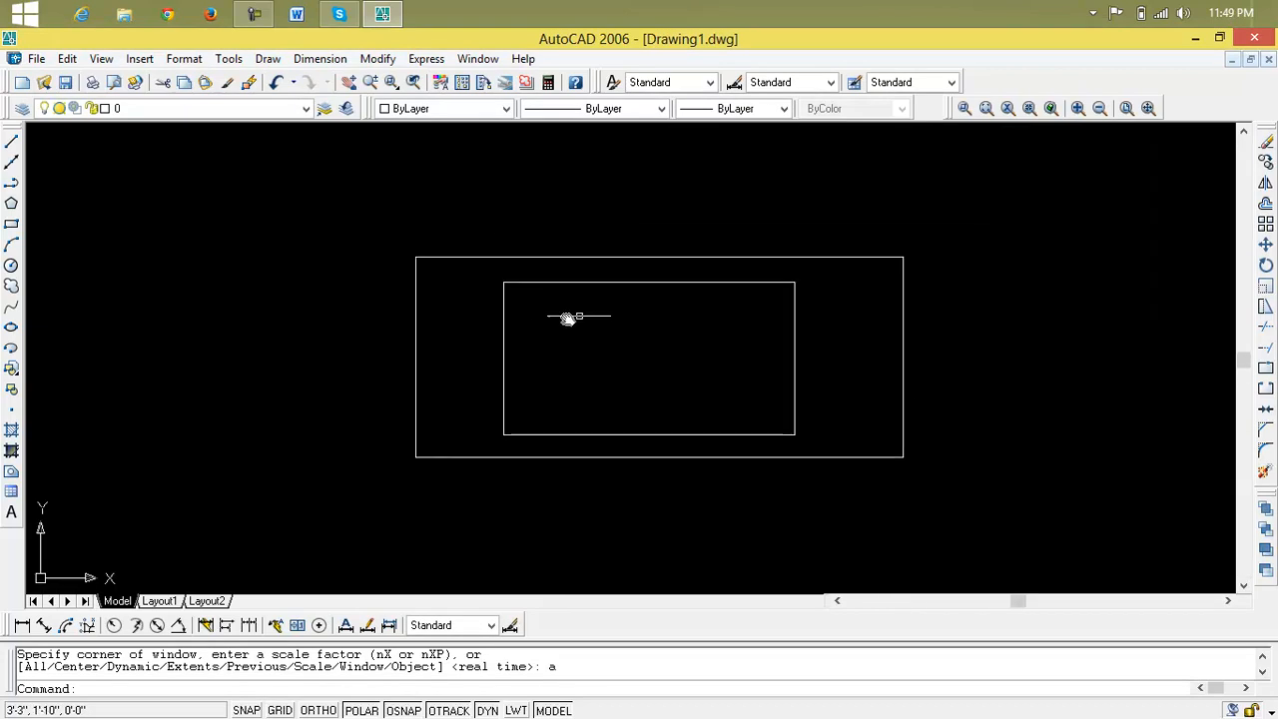
- Use Zoom Scale with two points picked around the upper edges of the rectangles, and bring both back into view
left_click(1008, 110)
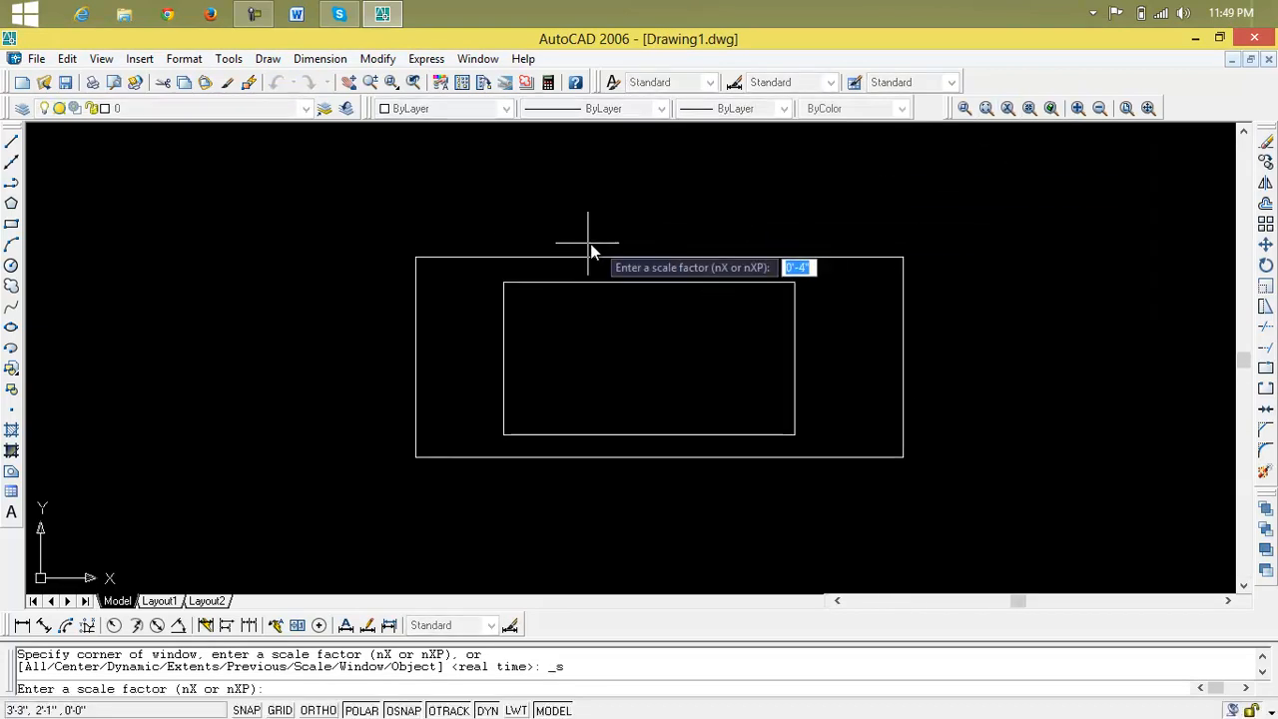
left_click(564, 257)
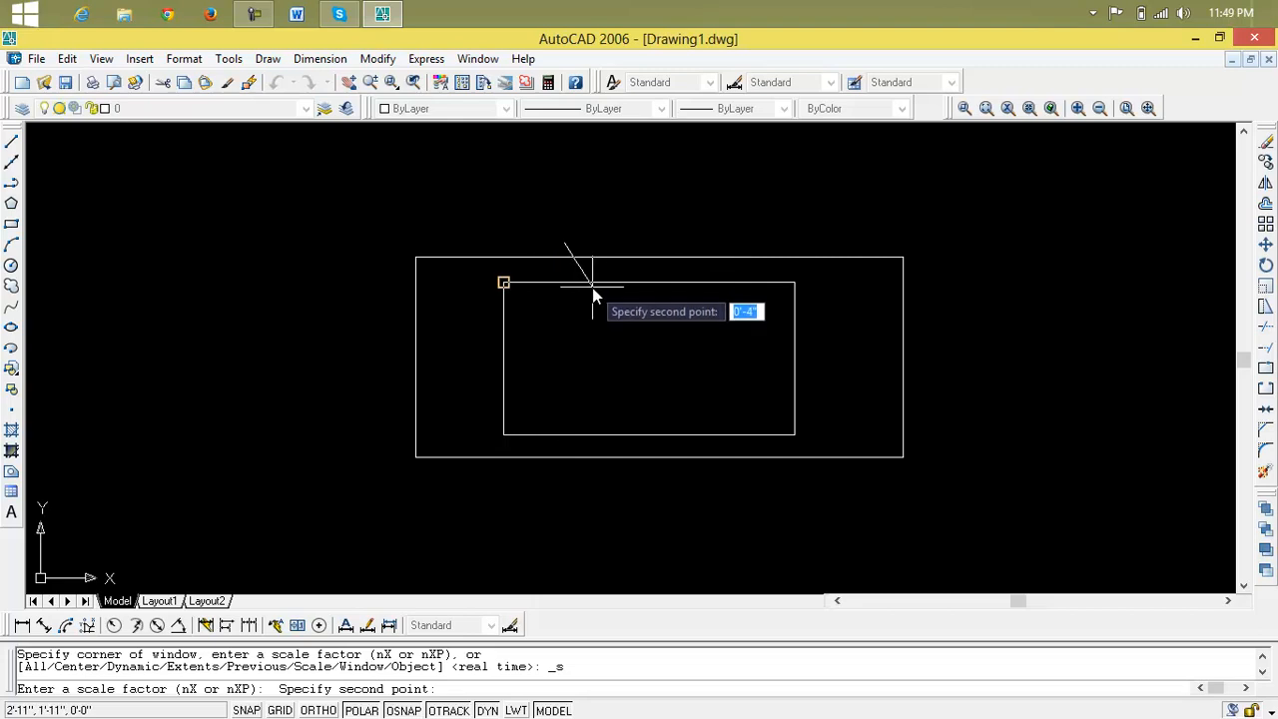
left_click(596, 294)
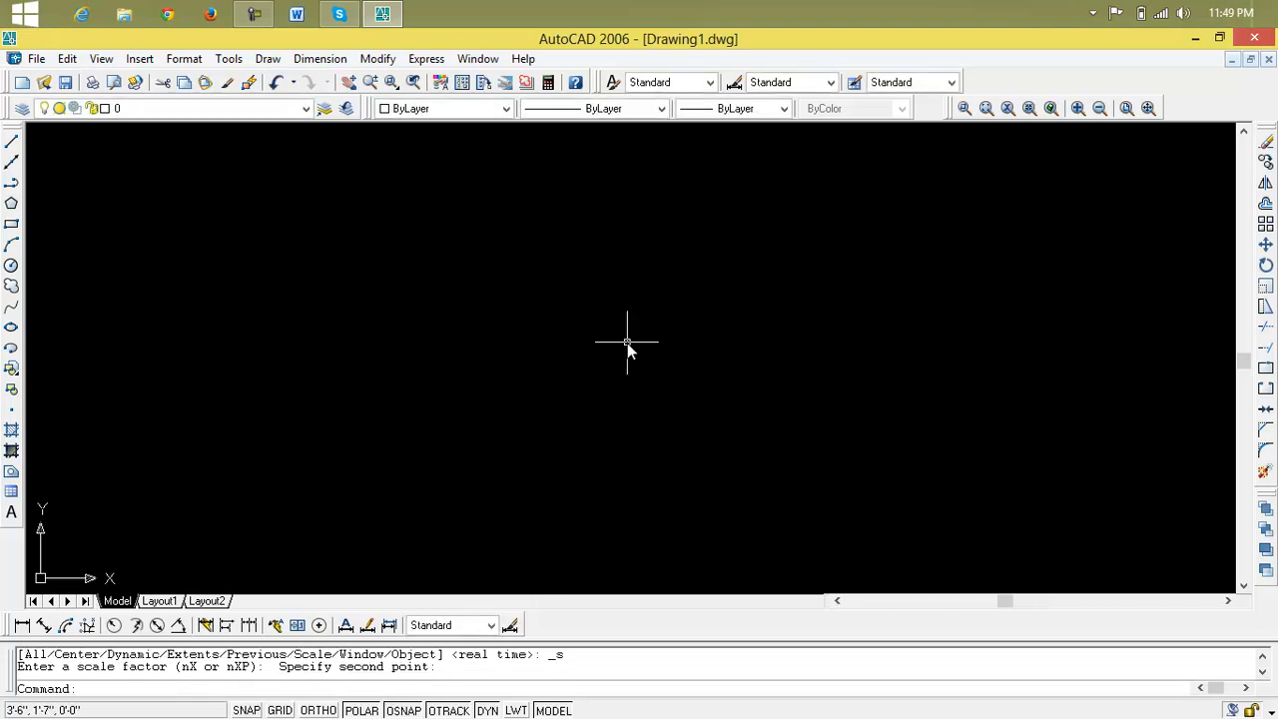
scroll(627, 343, "down", 3)
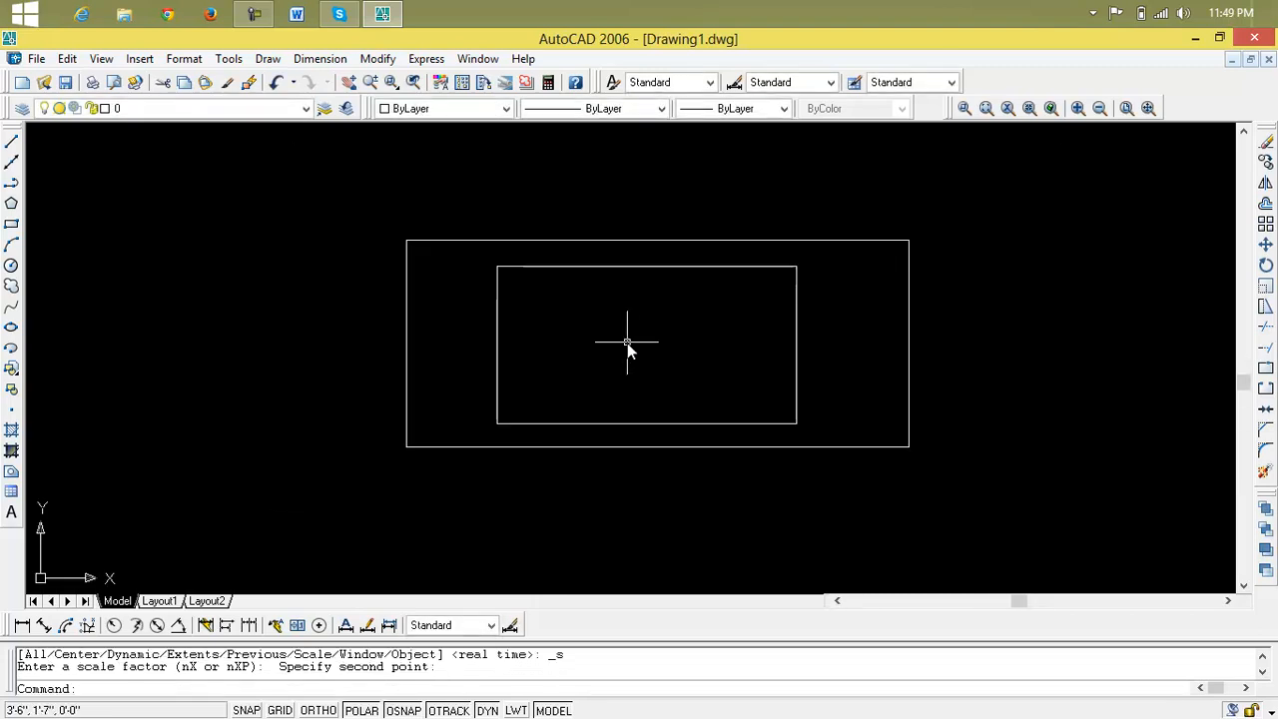
- Use Zoom Center with the centre near the outer rectangle's upper edge, defining the view height by two picked points
left_click(1029, 108)
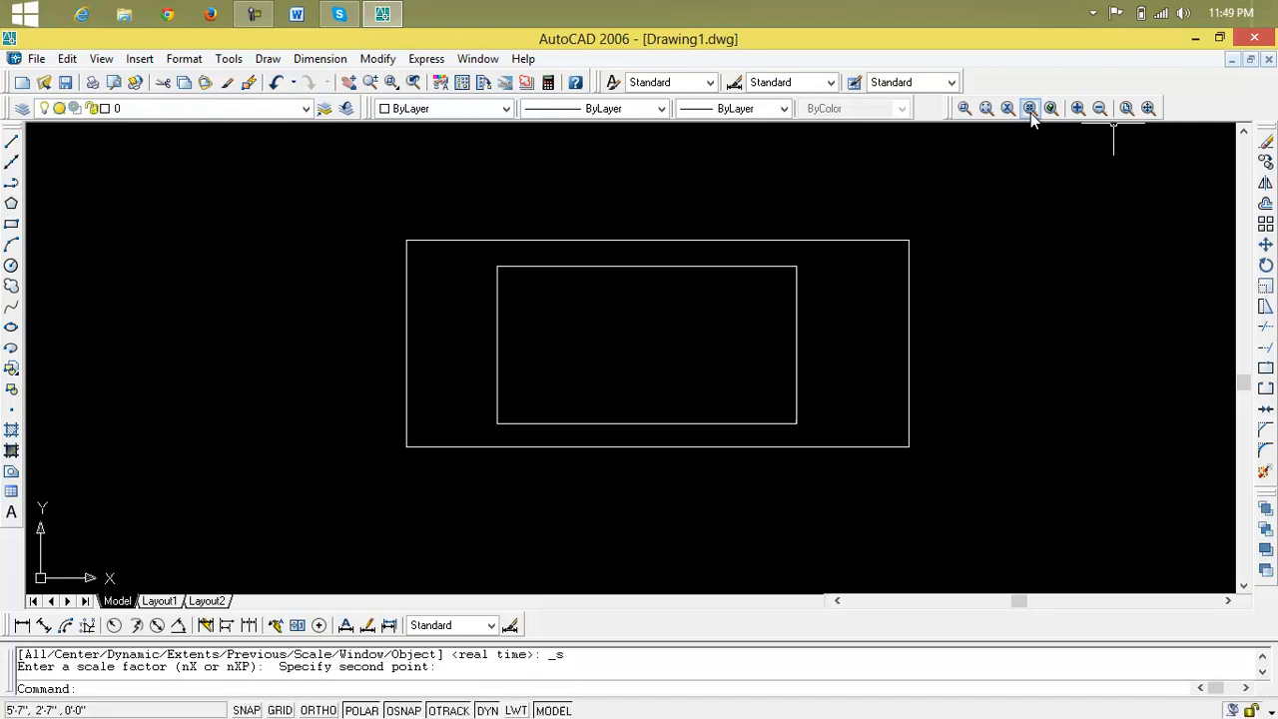
left_click(729, 242)
left_click(717, 272)
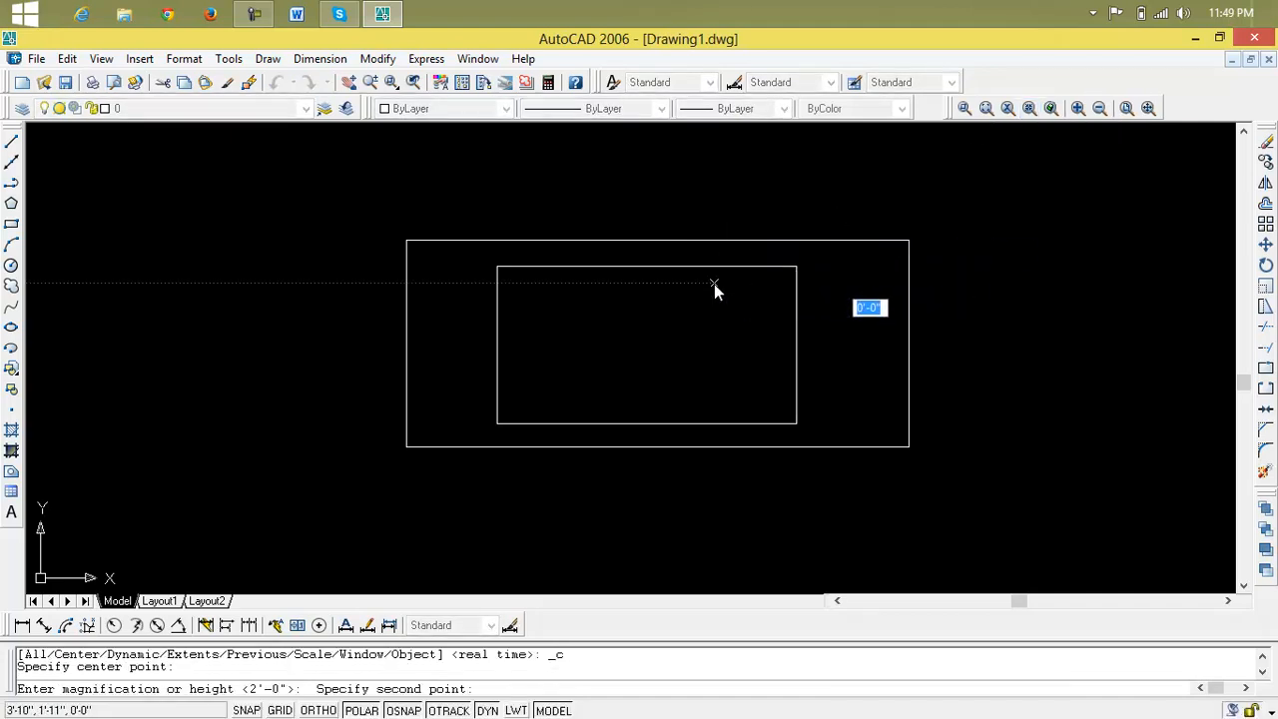
left_click(655, 224)
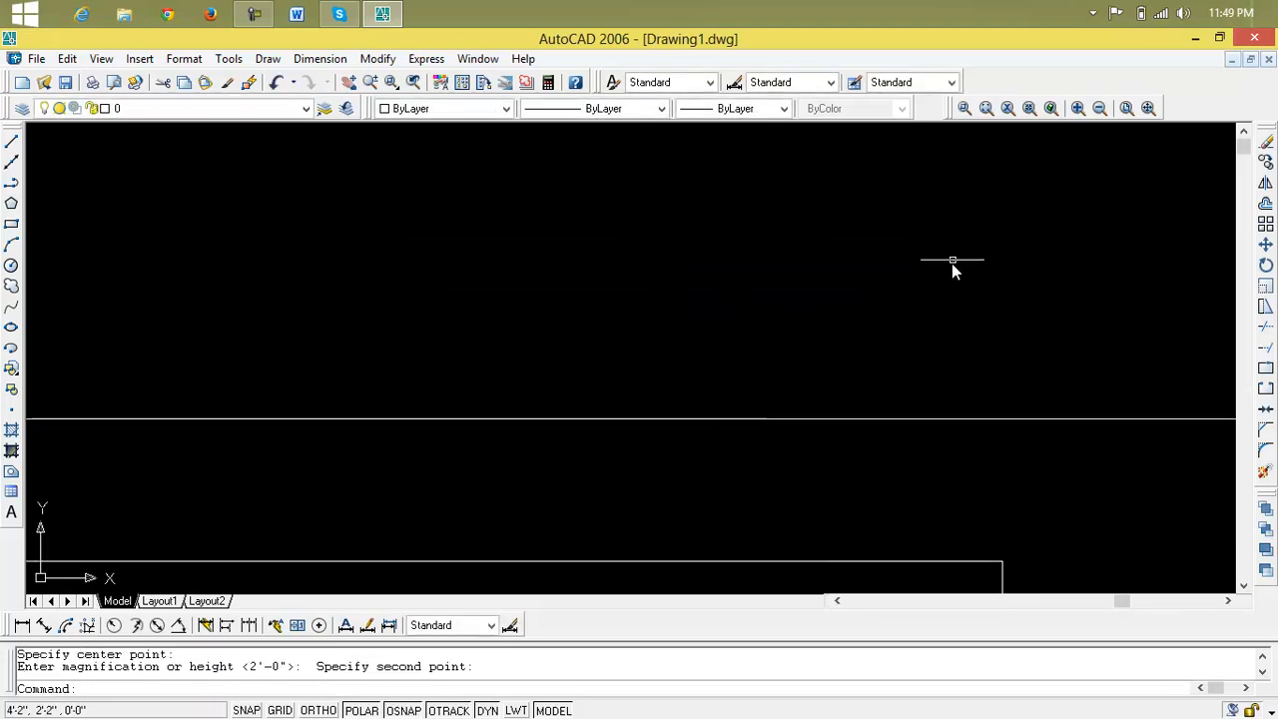
- Fit both nested rectangles in the view with Zoom Object, selecting them with a crossing window
key("Escape")
key("Escape")
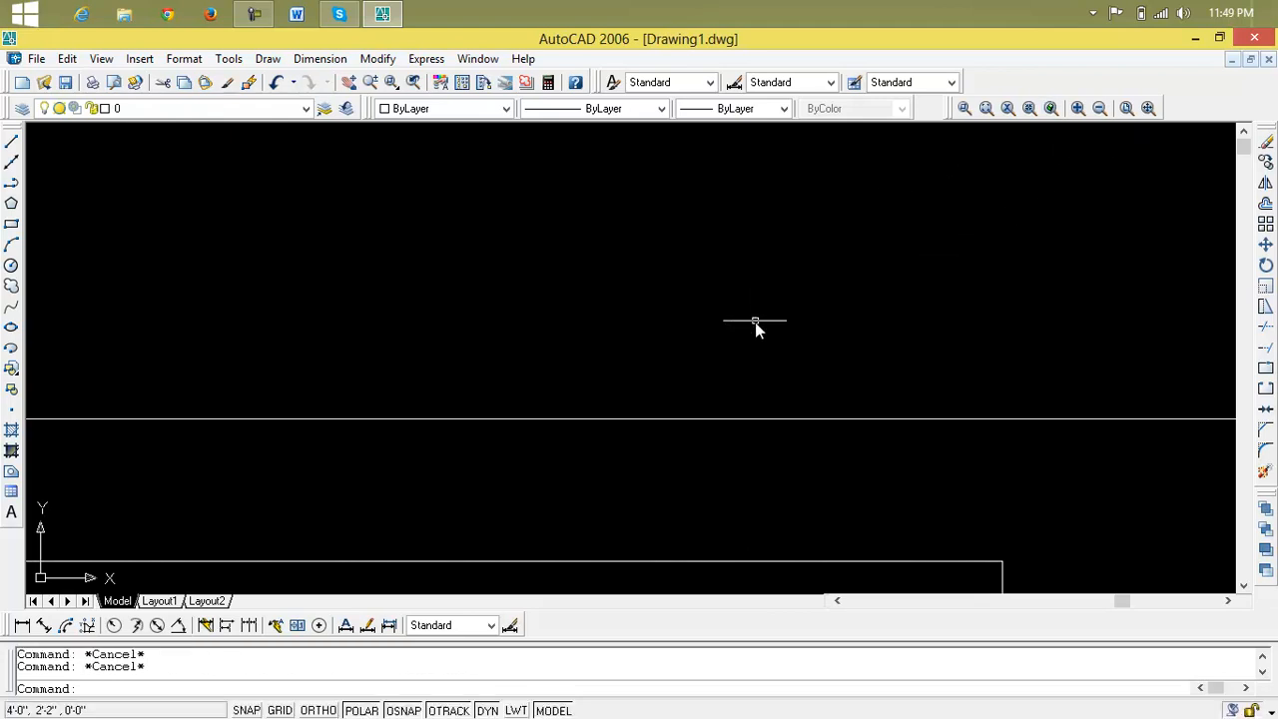
scroll(760, 329, "down", 2)
scroll(1043, 168, "down", 3)
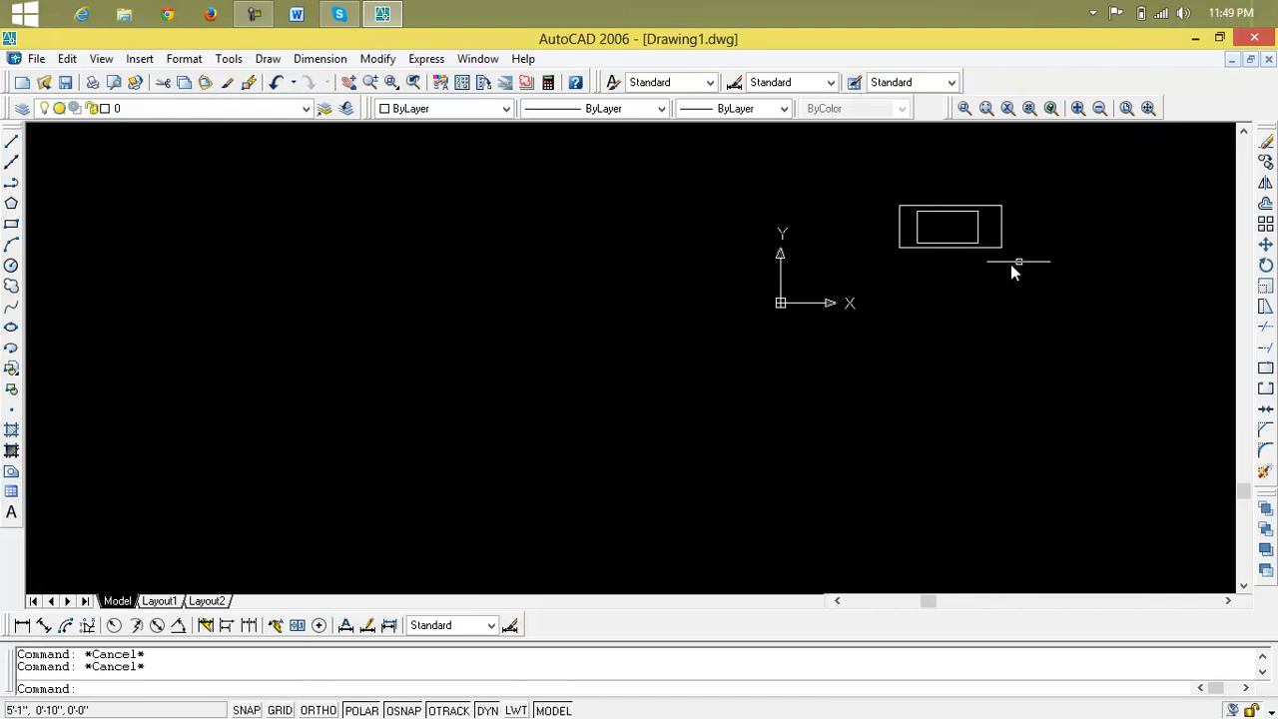
left_click(1051, 108)
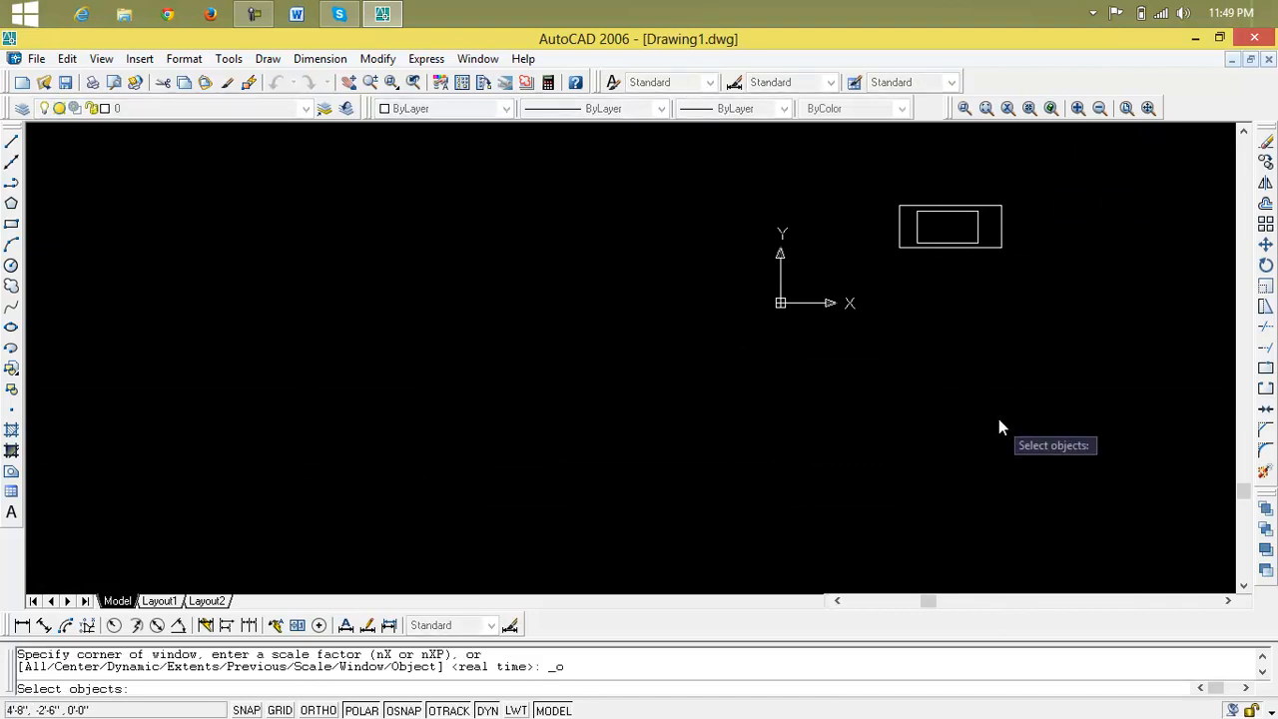
left_click(1005, 203)
left_click(898, 259)
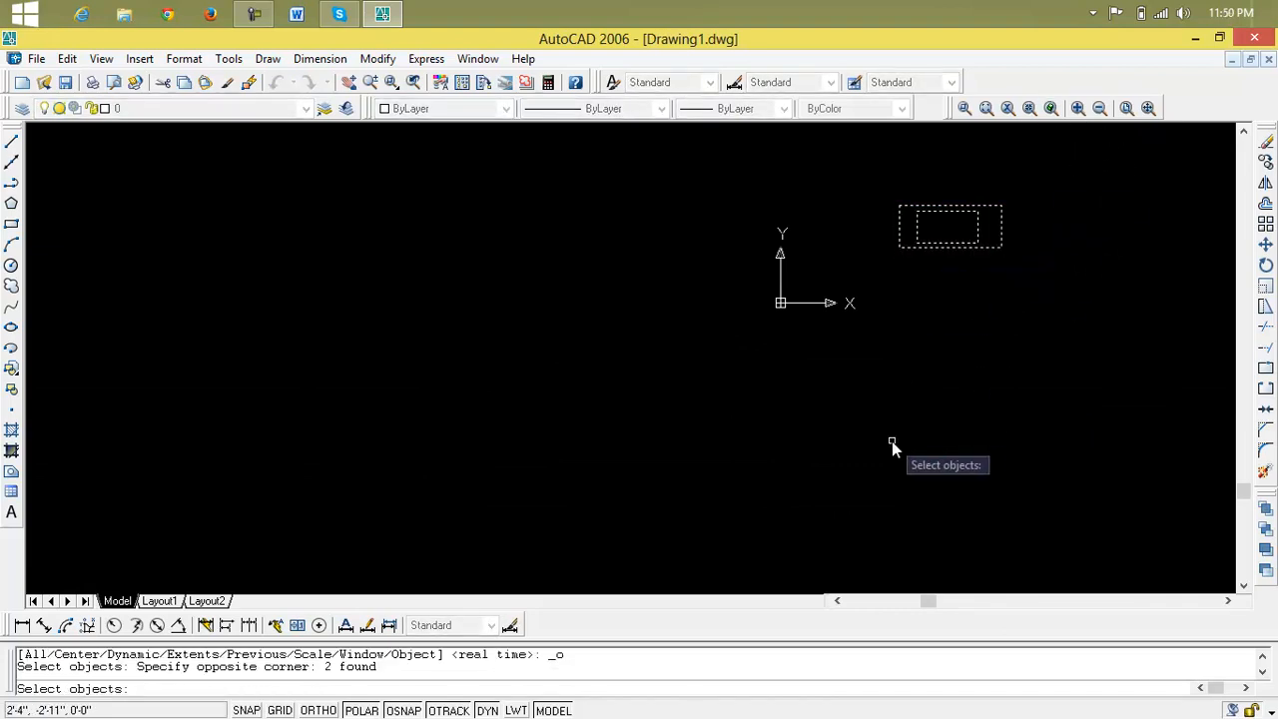
key("Return")
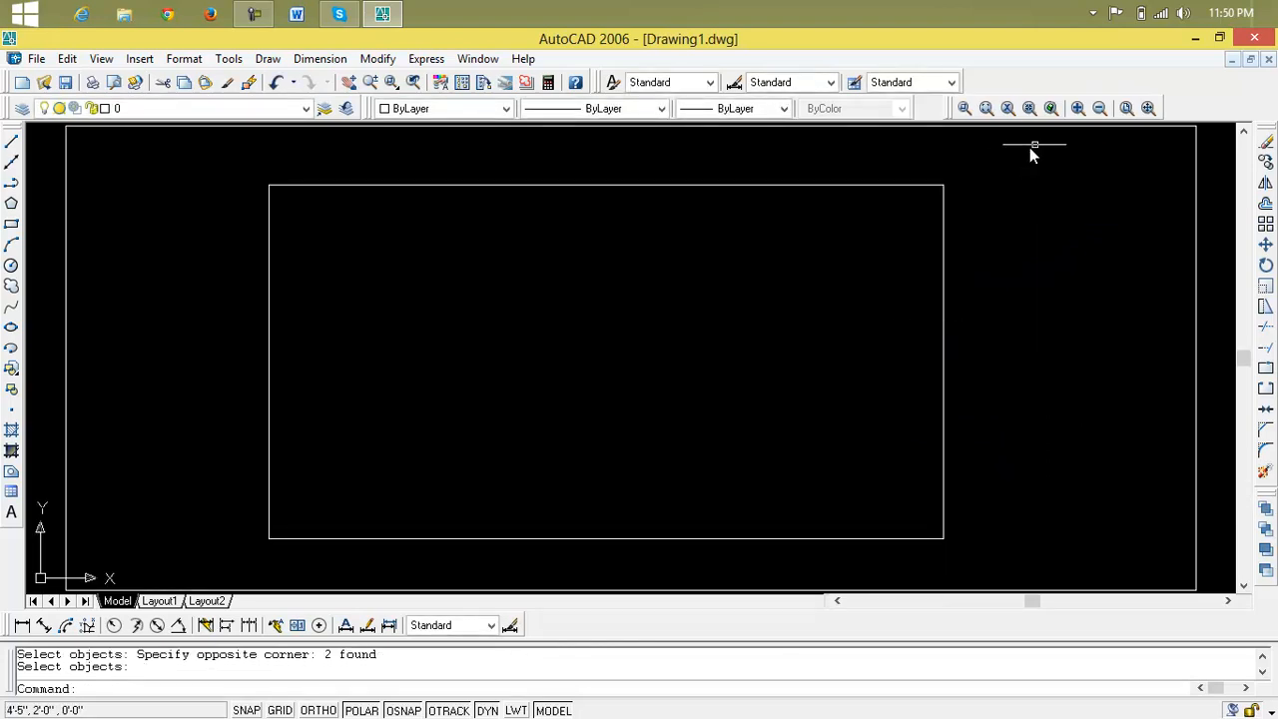
- Apply Zoom Object to the inner rectangle by crossing its upper-right corner, and bring both rectangles back into view
left_click(1051, 107)
left_click(968, 181)
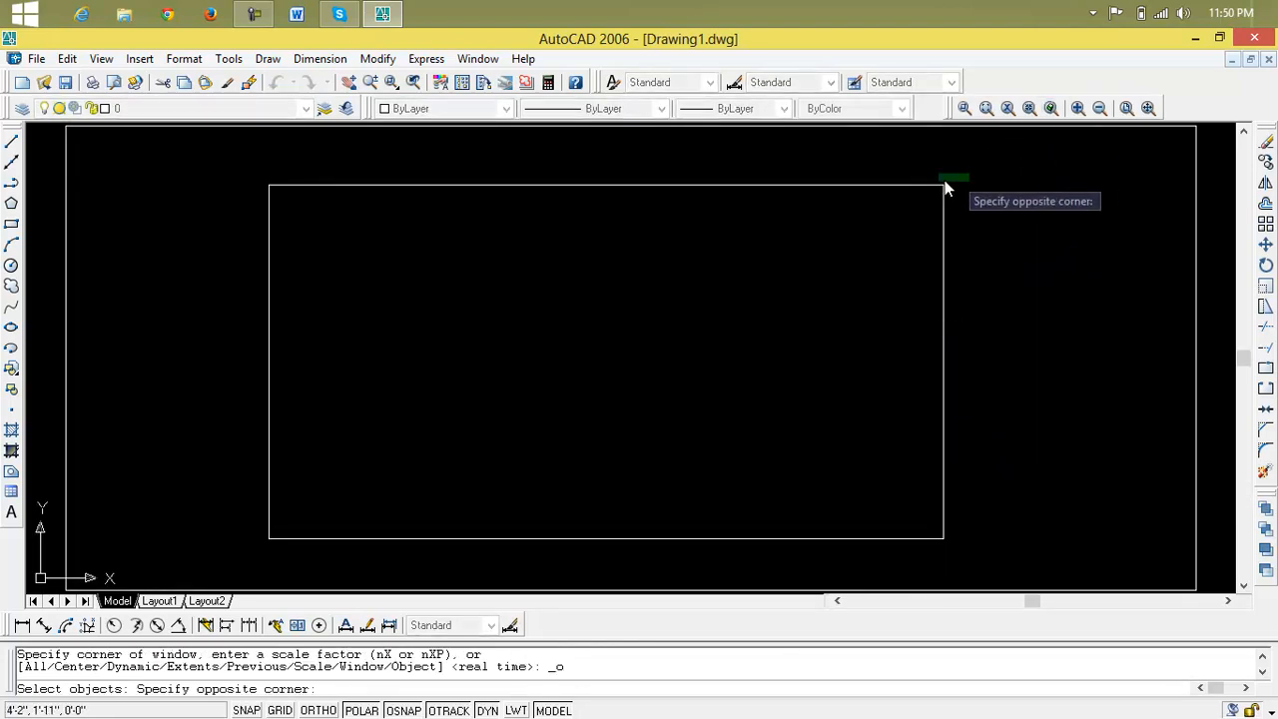
left_click(862, 250)
key("Return")
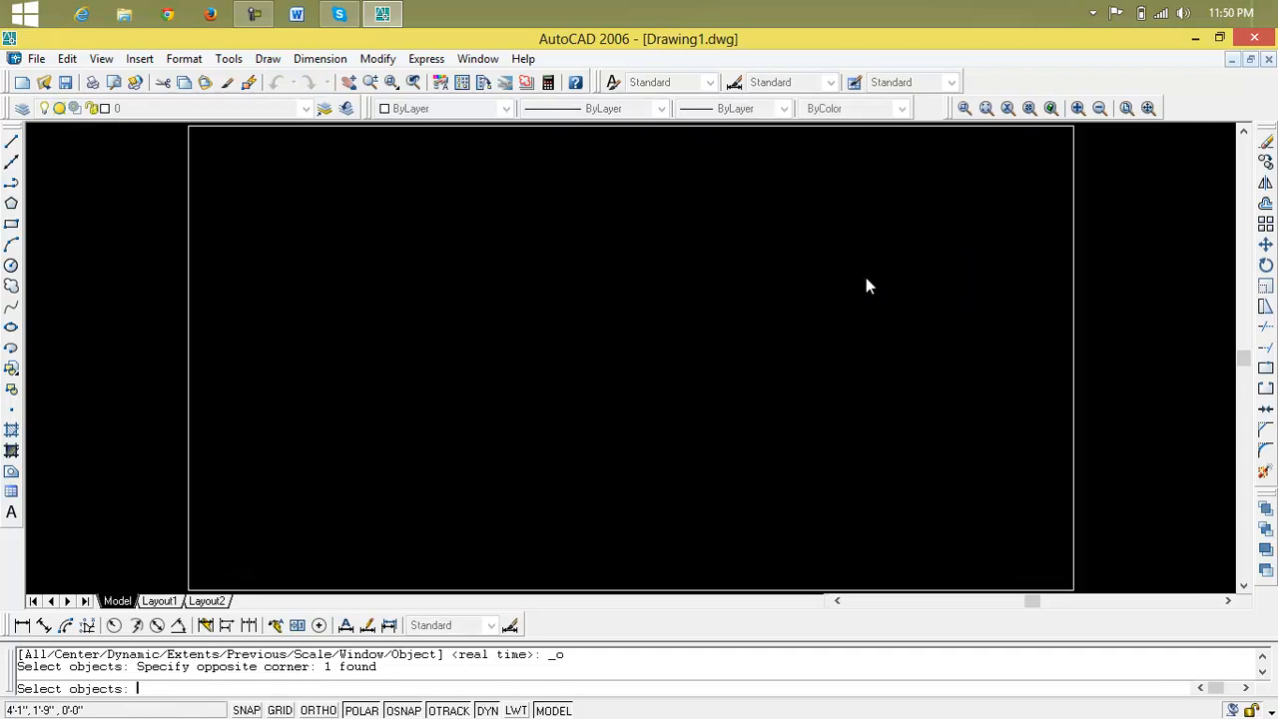
scroll(865, 279, "down", 6)
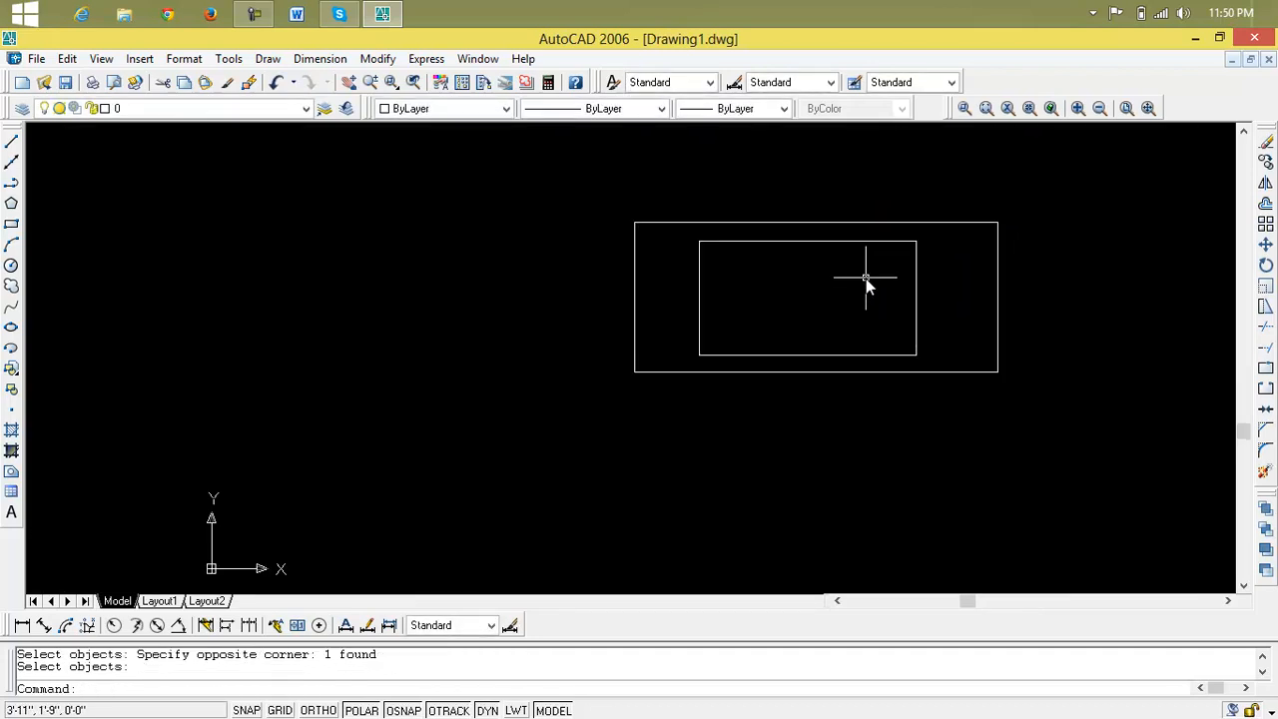
middle_click_drag(864, 276, 736, 312)
scroll(739, 309, "down", 2)
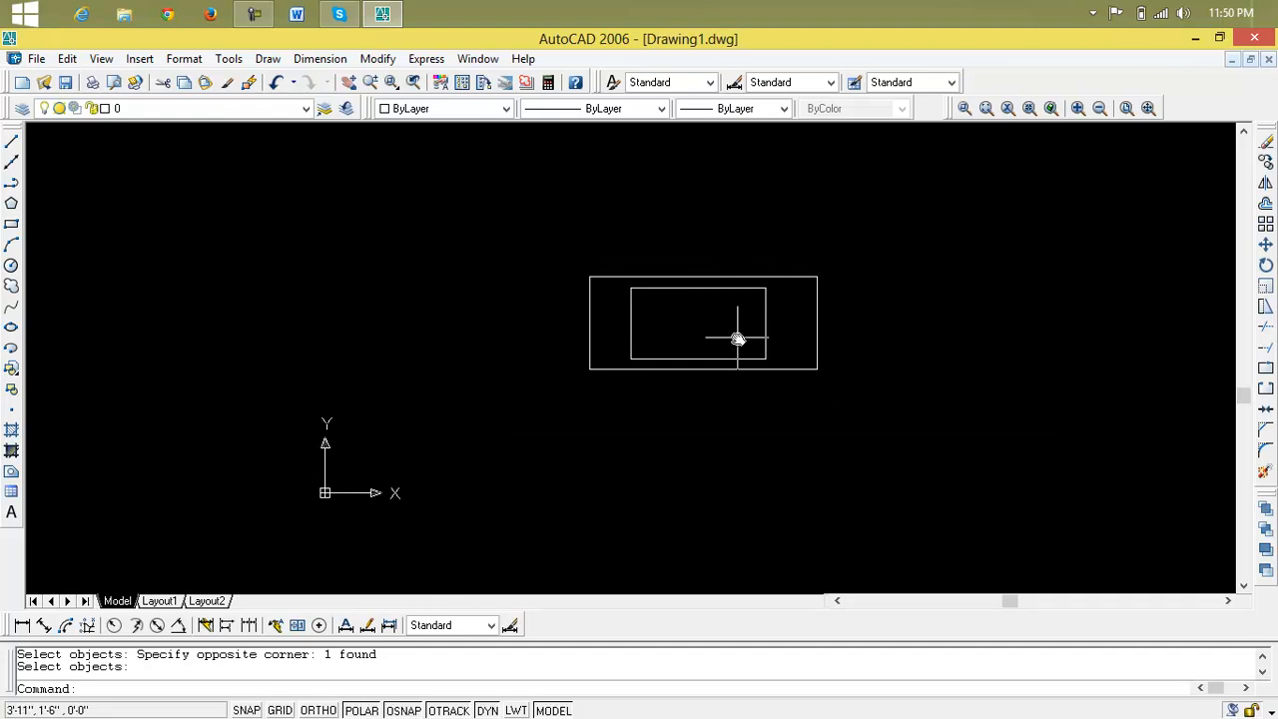
- Magnify the drawing with Zoom In at 2x, and bring both rectangles back into view
left_click(1079, 108)
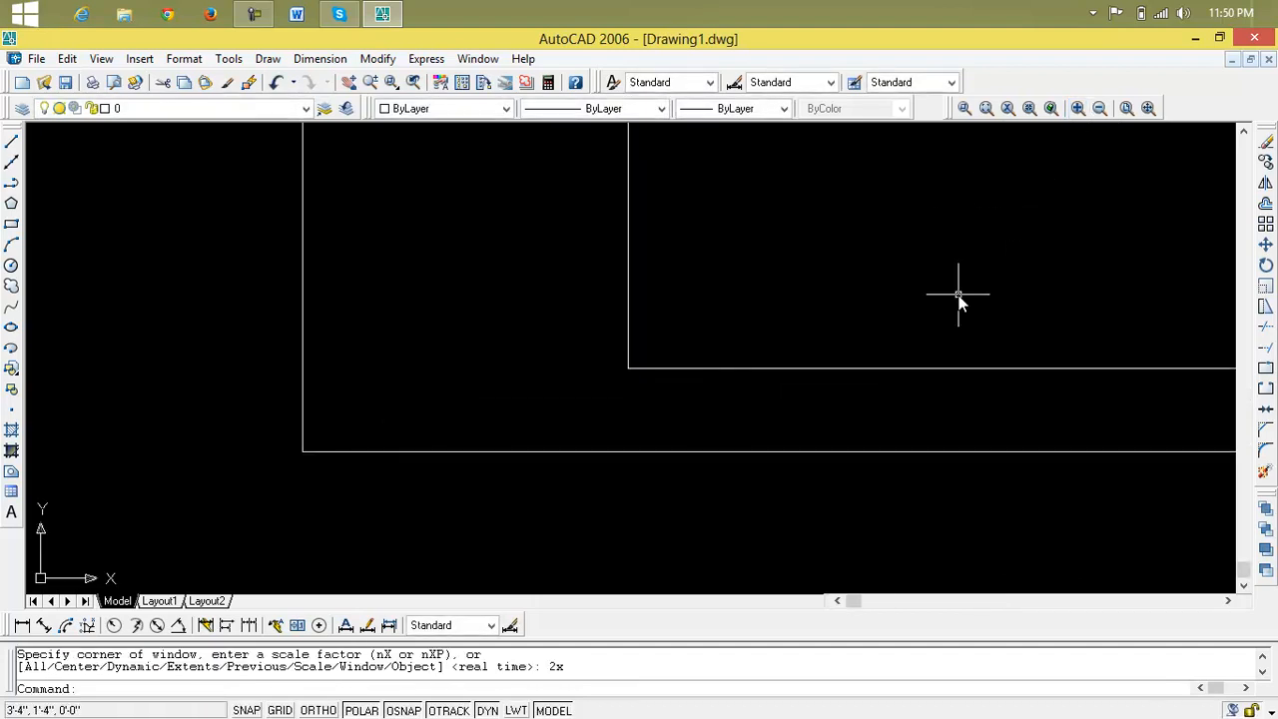
scroll(958, 299, "down", 4)
scroll(958, 299, "up", 4)
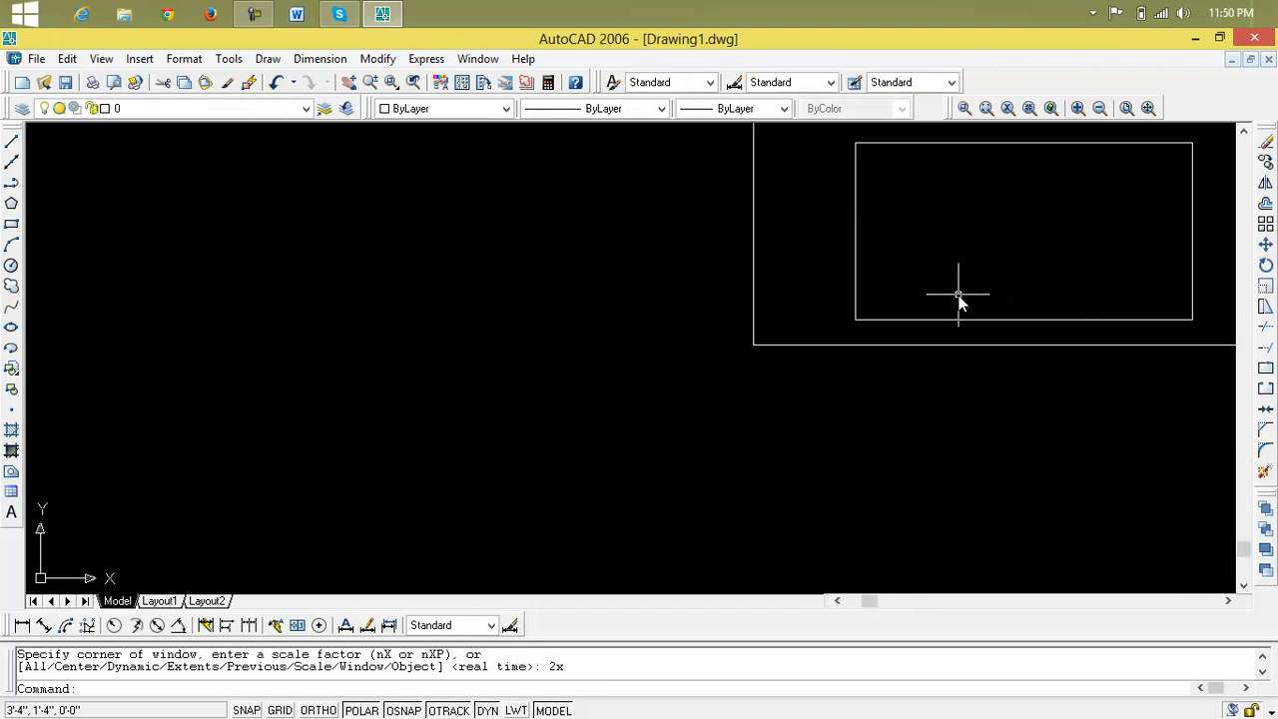
scroll(958, 299, "down", 4)
mouse_move(959, 286)
middle_mouse_down()
mouse_move(588, 368)
mouse_move(599, 355)
middle_mouse_up()
scroll(599, 354, "down", 4)
- Examine the rectangles by zooming closely into the inner one and back out several times, finishing with both in view
scroll(599, 355, "up", 15)
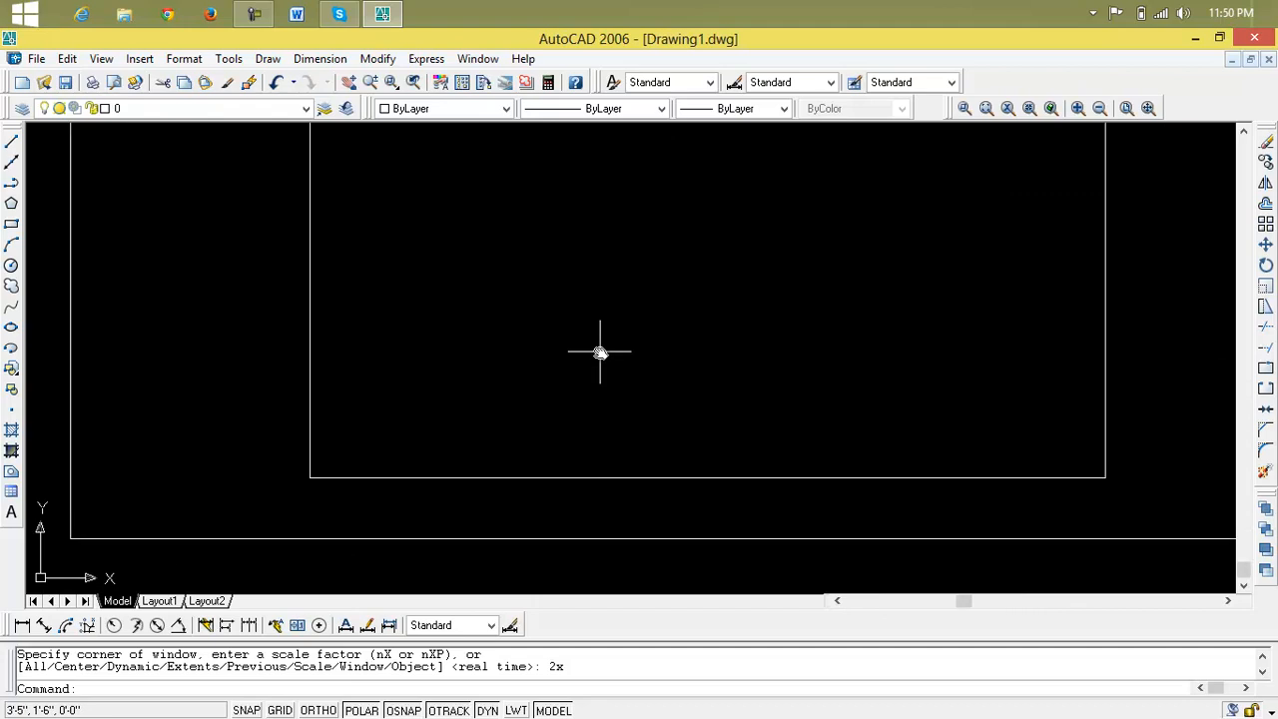
scroll(599, 354, "down", 6)
scroll(599, 355, "up", 5)
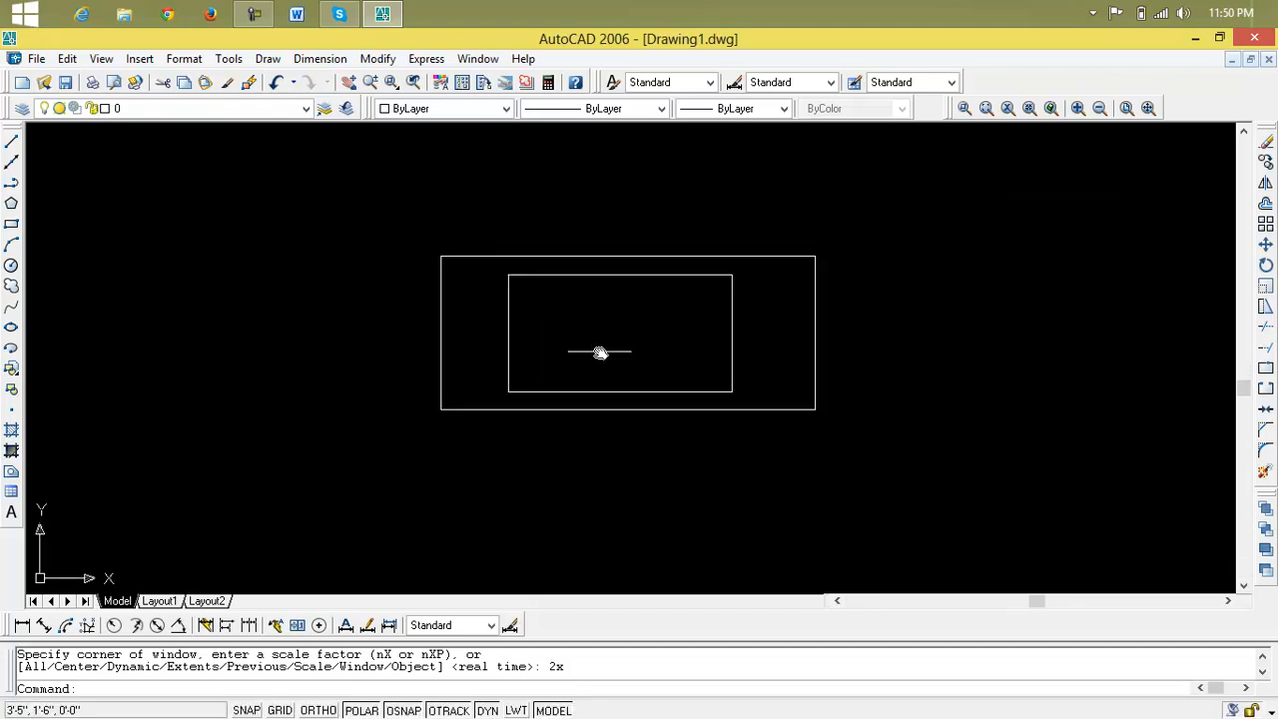
scroll(599, 352, "down", 5)
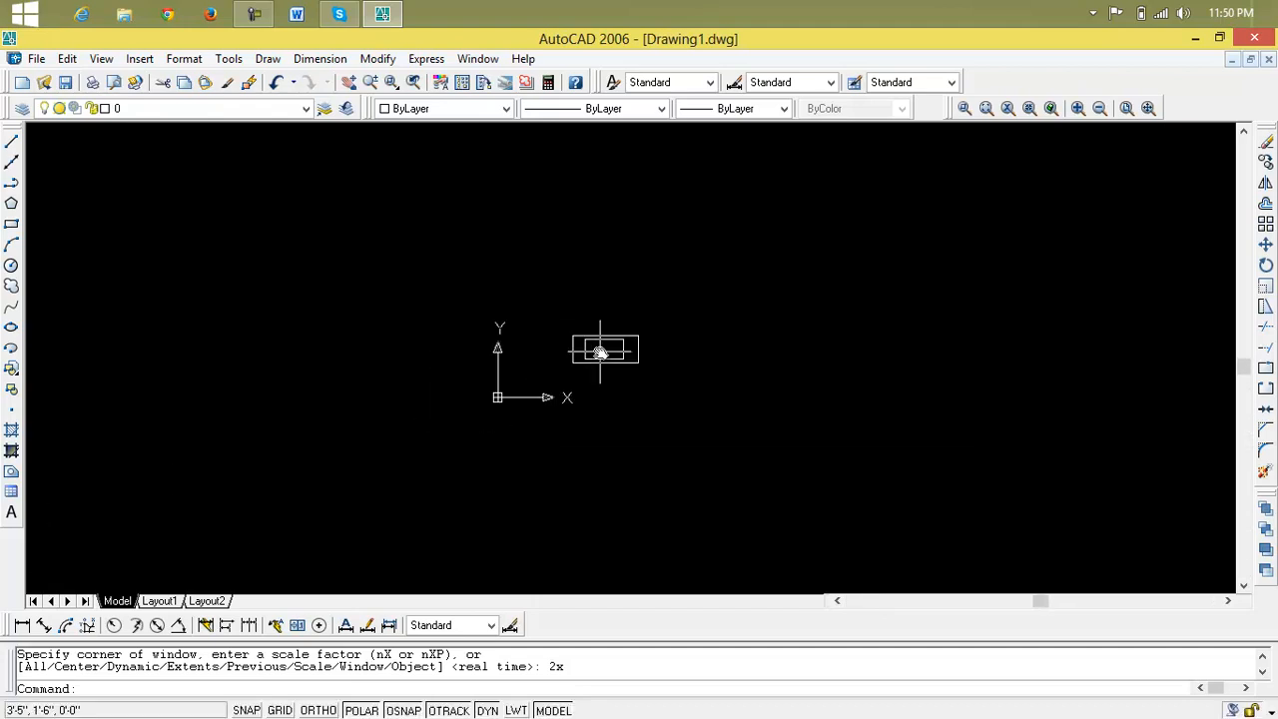
scroll(599, 352, "up", 6)
scroll(599, 352, "up", 2)
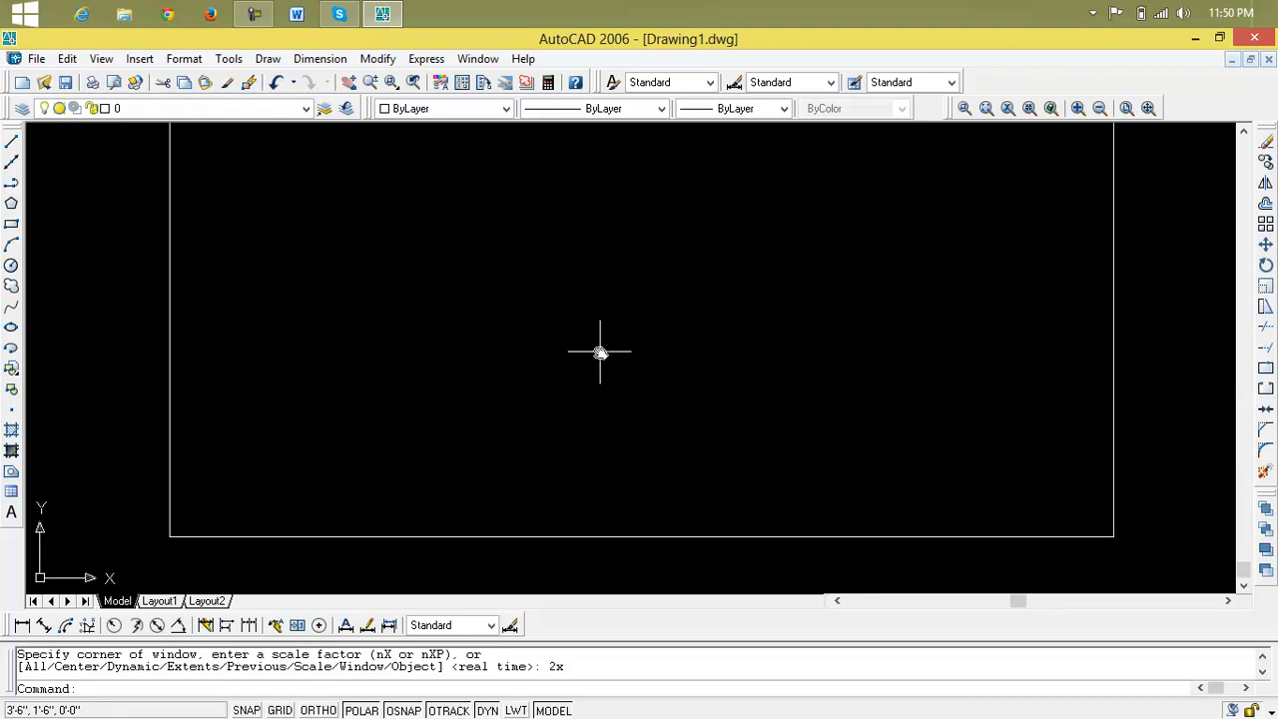
mouse_move(600, 352)
middle_mouse_down()
mouse_move(628, 507)
mouse_move(813, 716)
mouse_move(1272, 535)
mouse_move(950, 533)
mouse_move(303, 488)
mouse_move(34, 562)
mouse_move(663, 494)
mouse_move(640, 402)
middle_mouse_up()
scroll(663, 494, "down", 5)
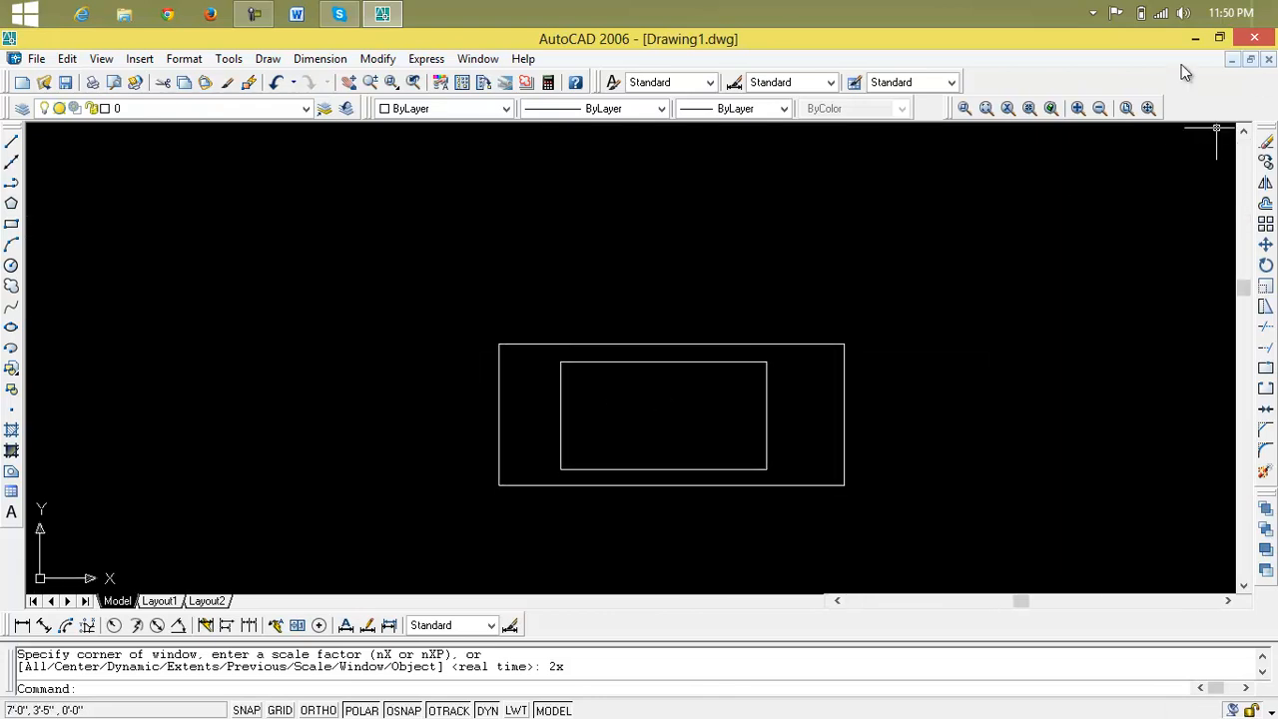
- Compare Zoom All with Zoom Extents by applying each twice in alternation, ending on Zoom Extents
left_click(1126, 109)
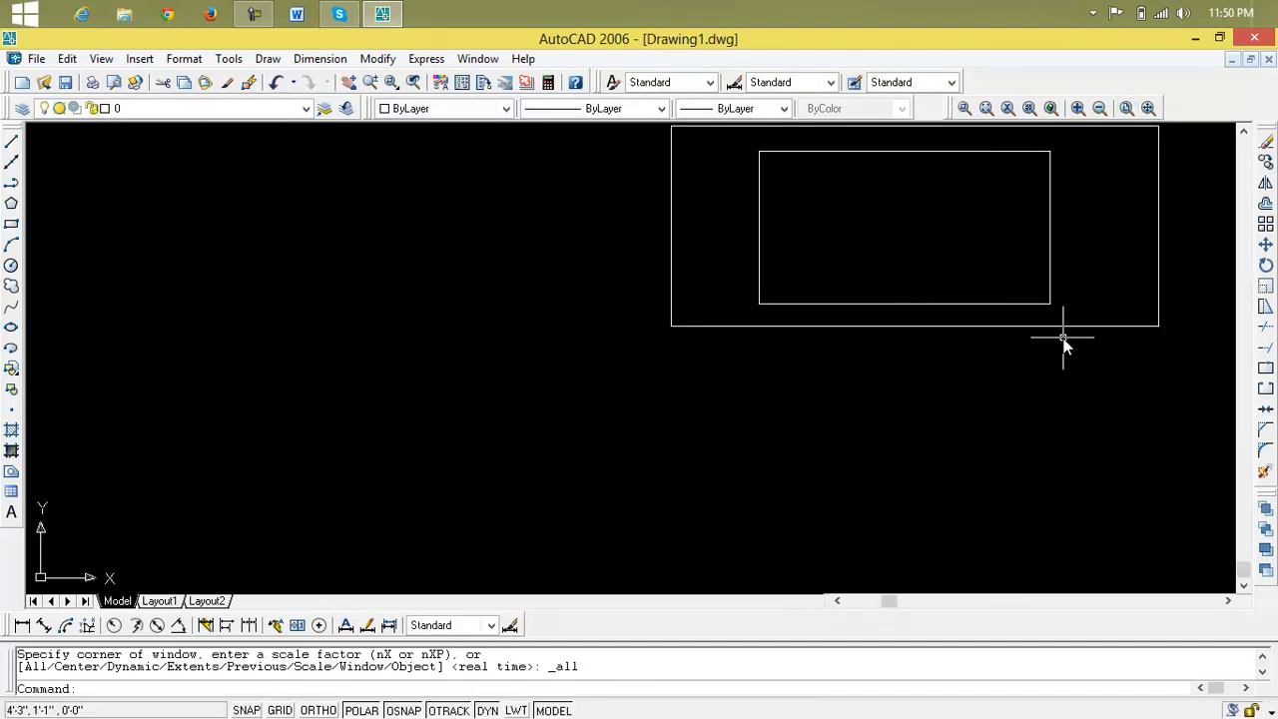
left_click(1150, 108)
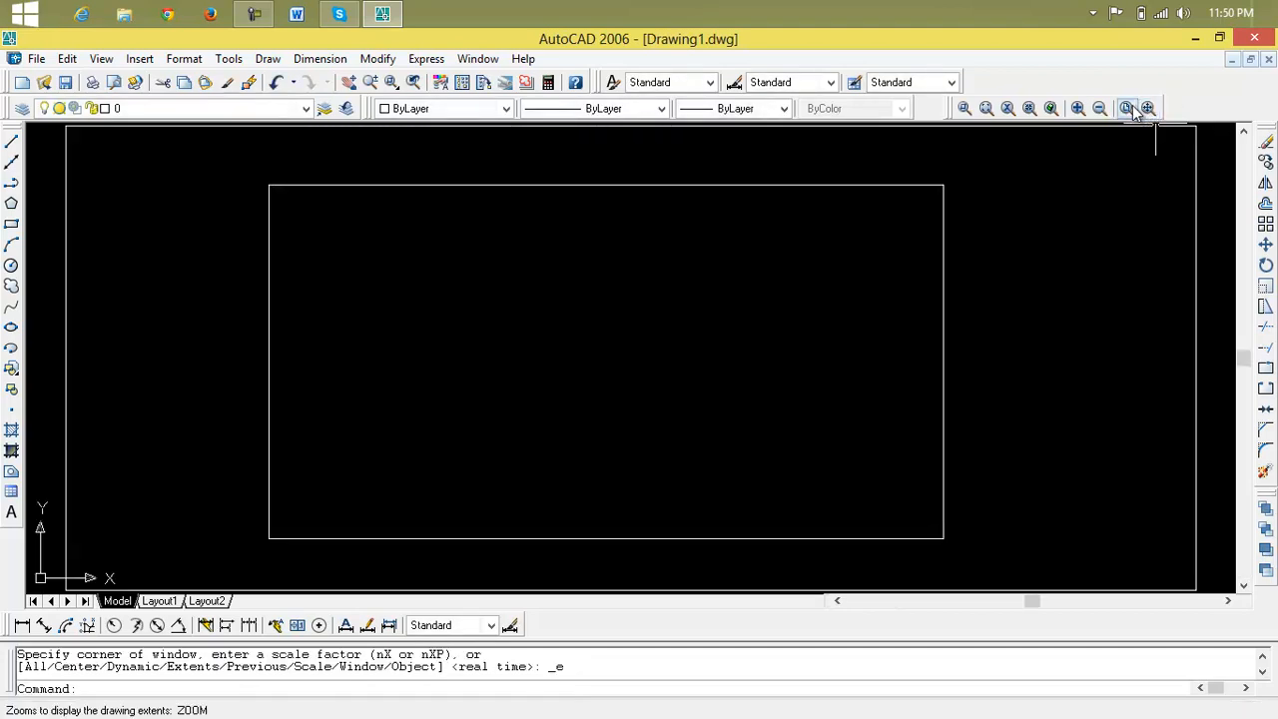
left_click(1128, 110)
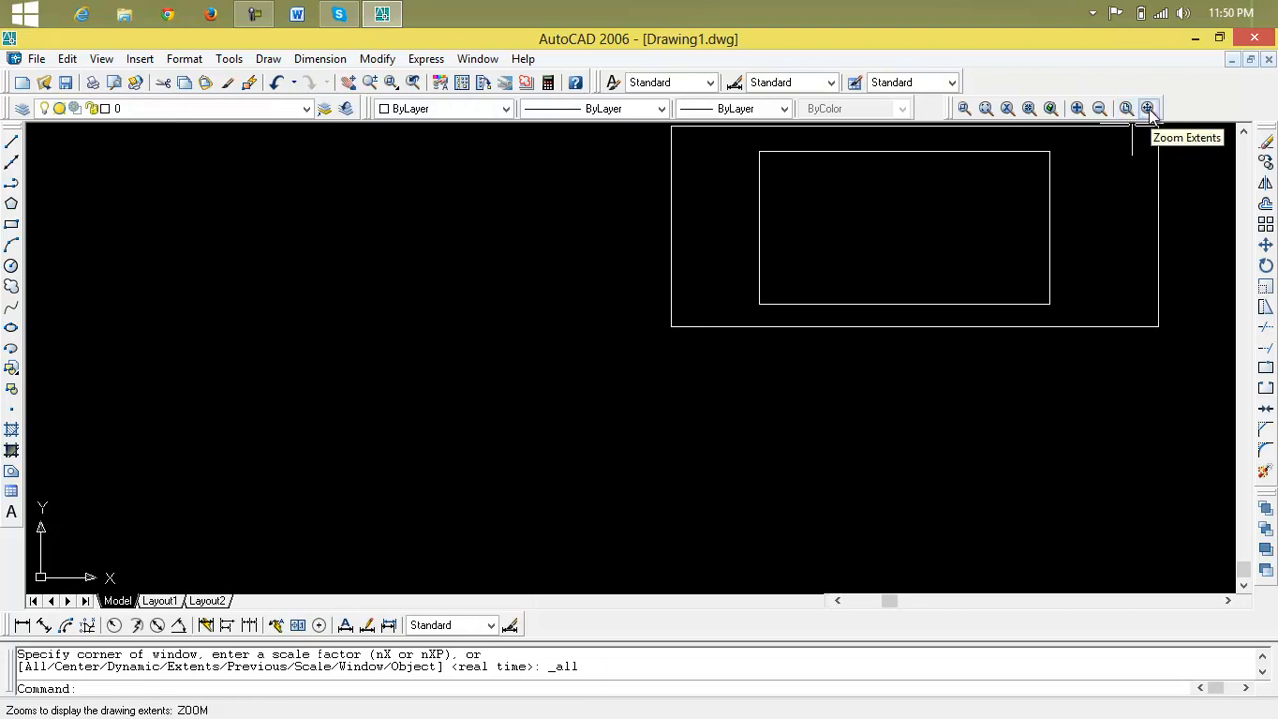
left_click(1148, 108)
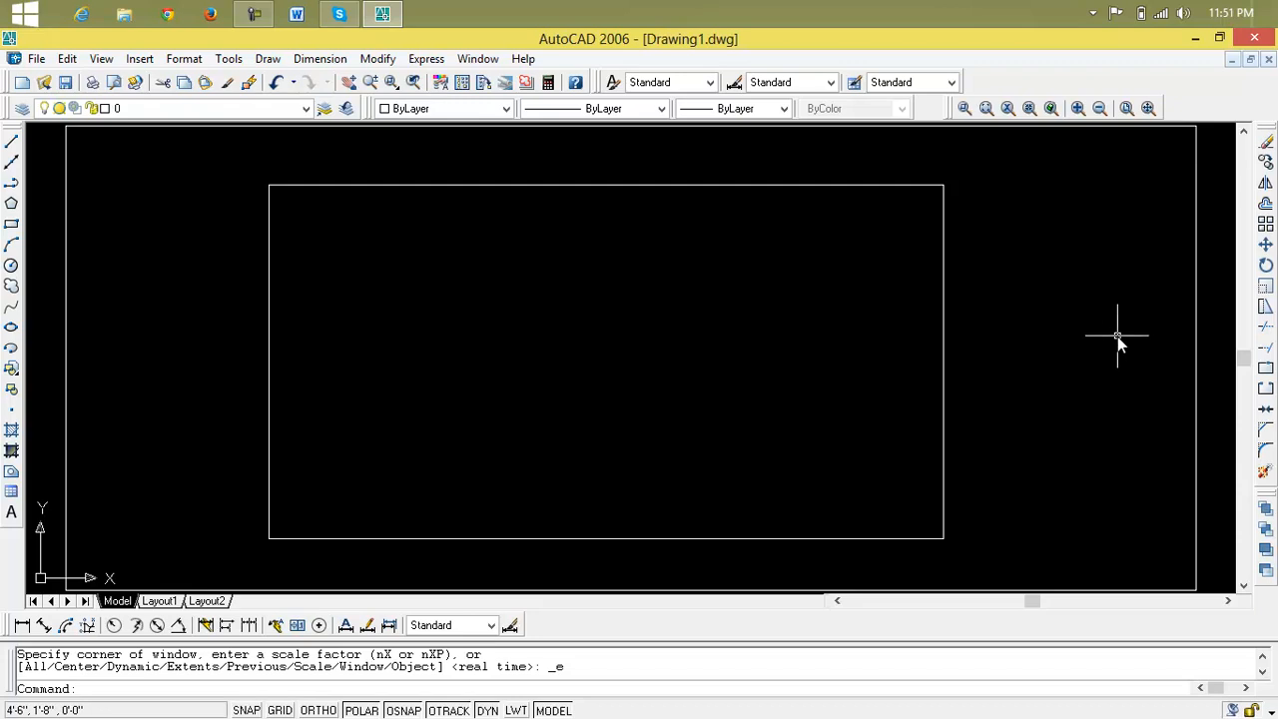
- Try to run Zoom All with the combined command za
type("z")
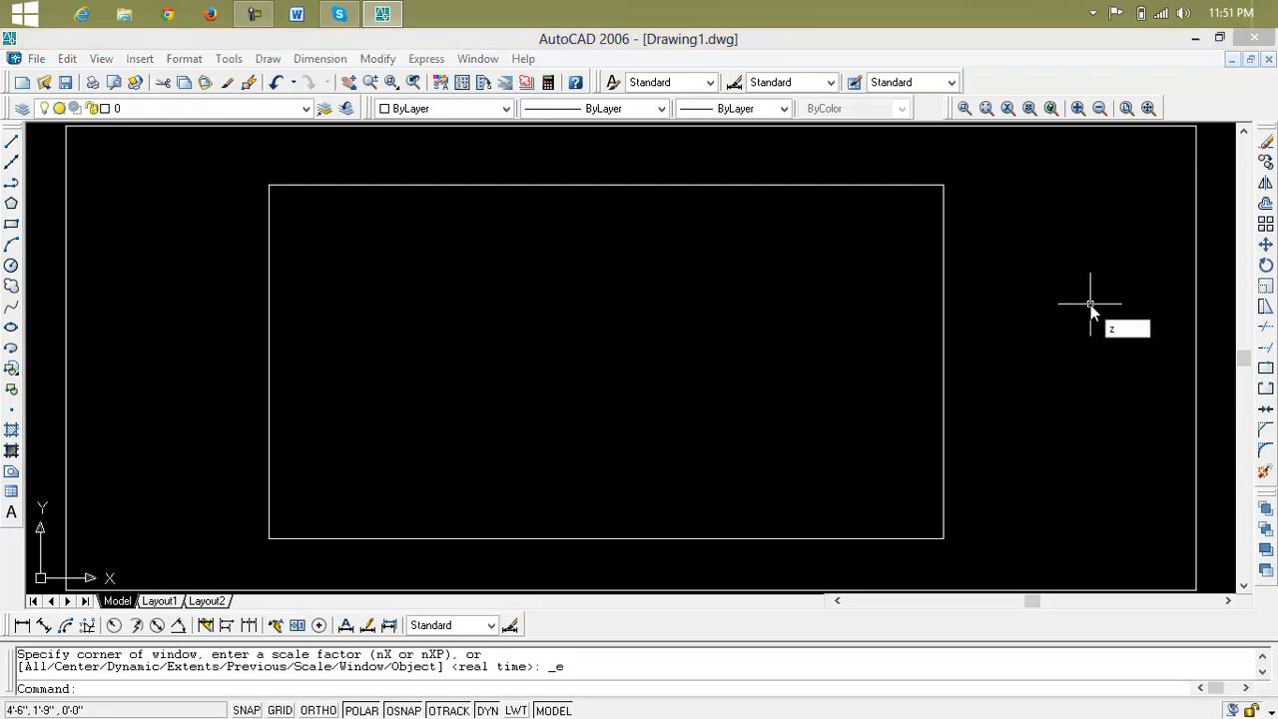
key("Return")
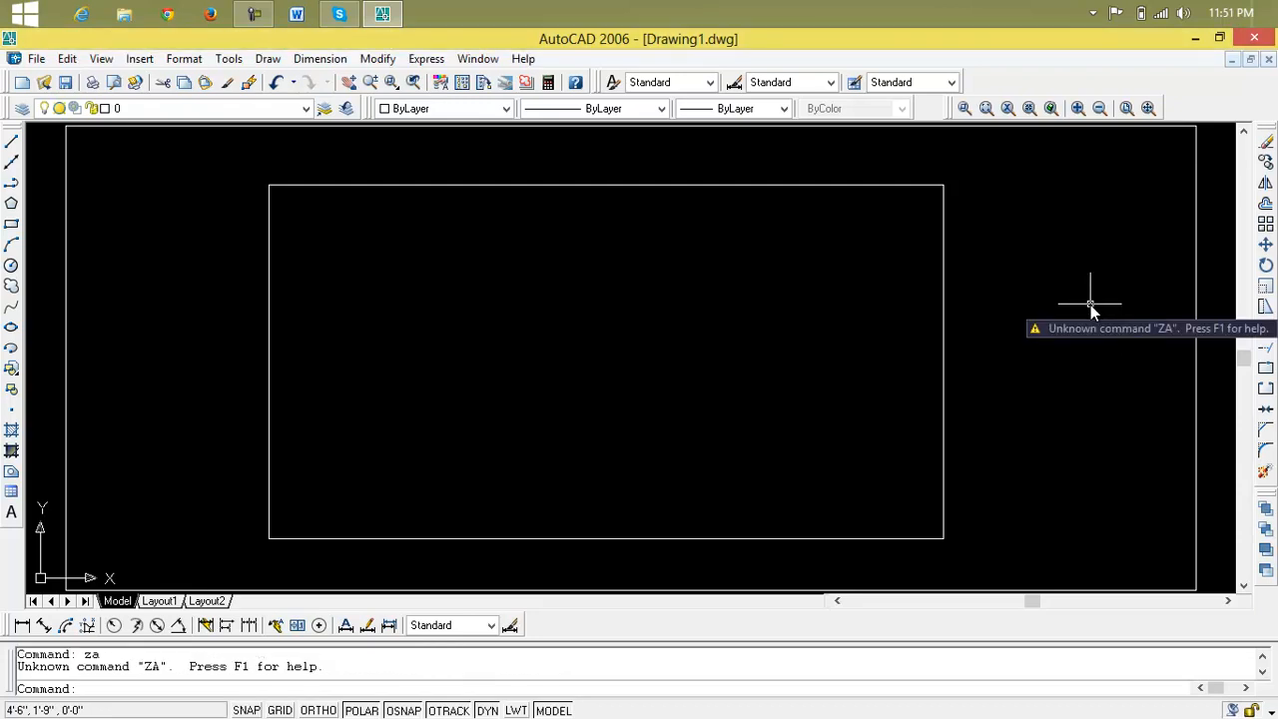
key("Escape")
key("Escape")
type("x")
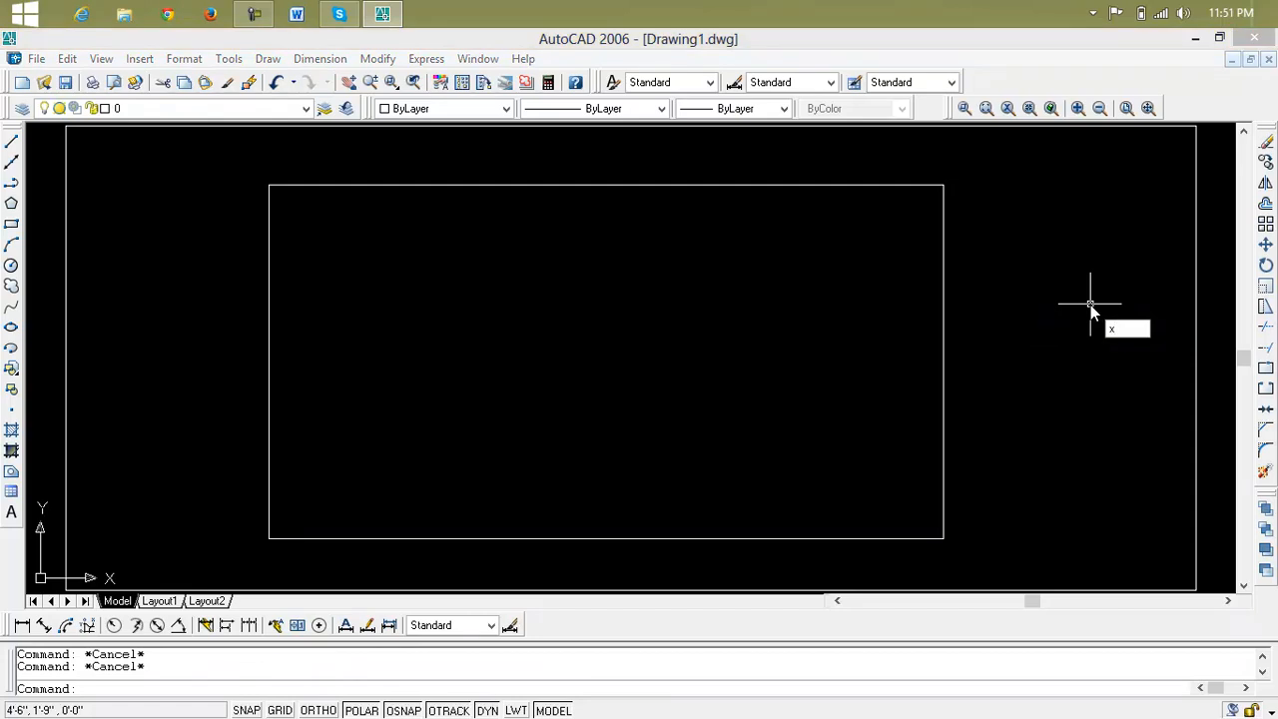
key("BackSpace")
type("za")
key("Return")
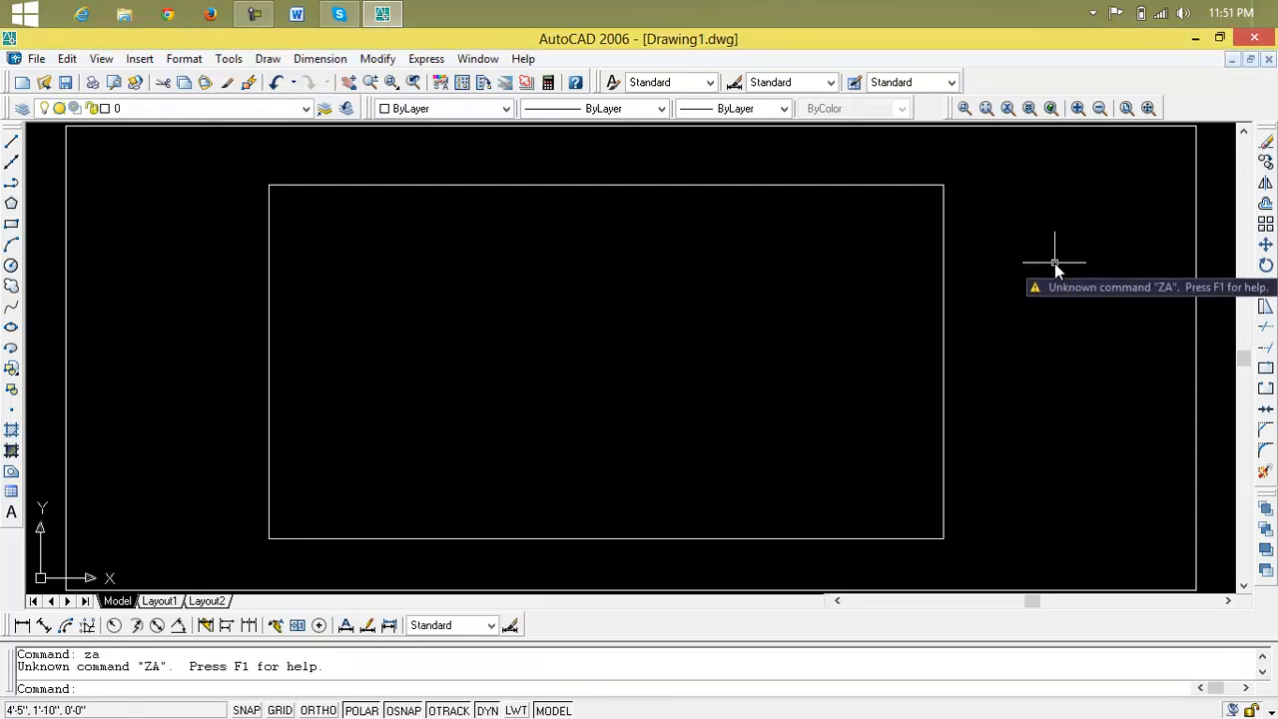
key("Escape")
key("Escape")
type("z")
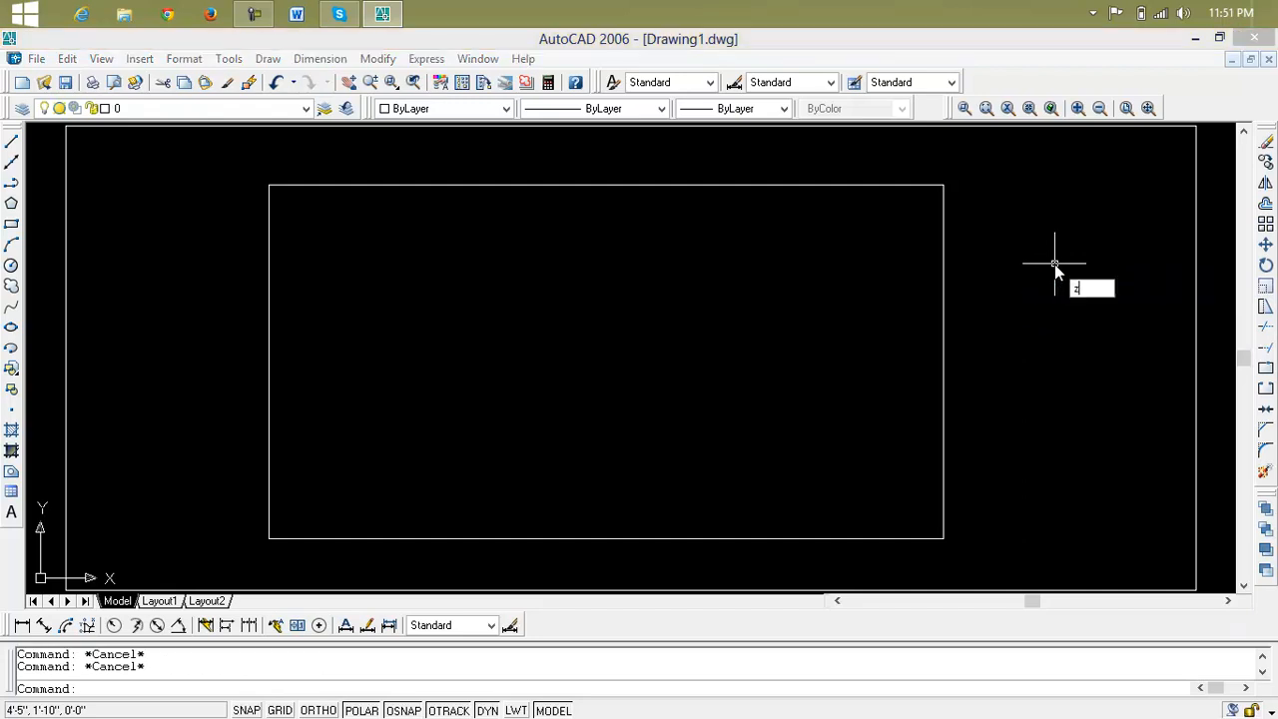
key("Return")
type("w")
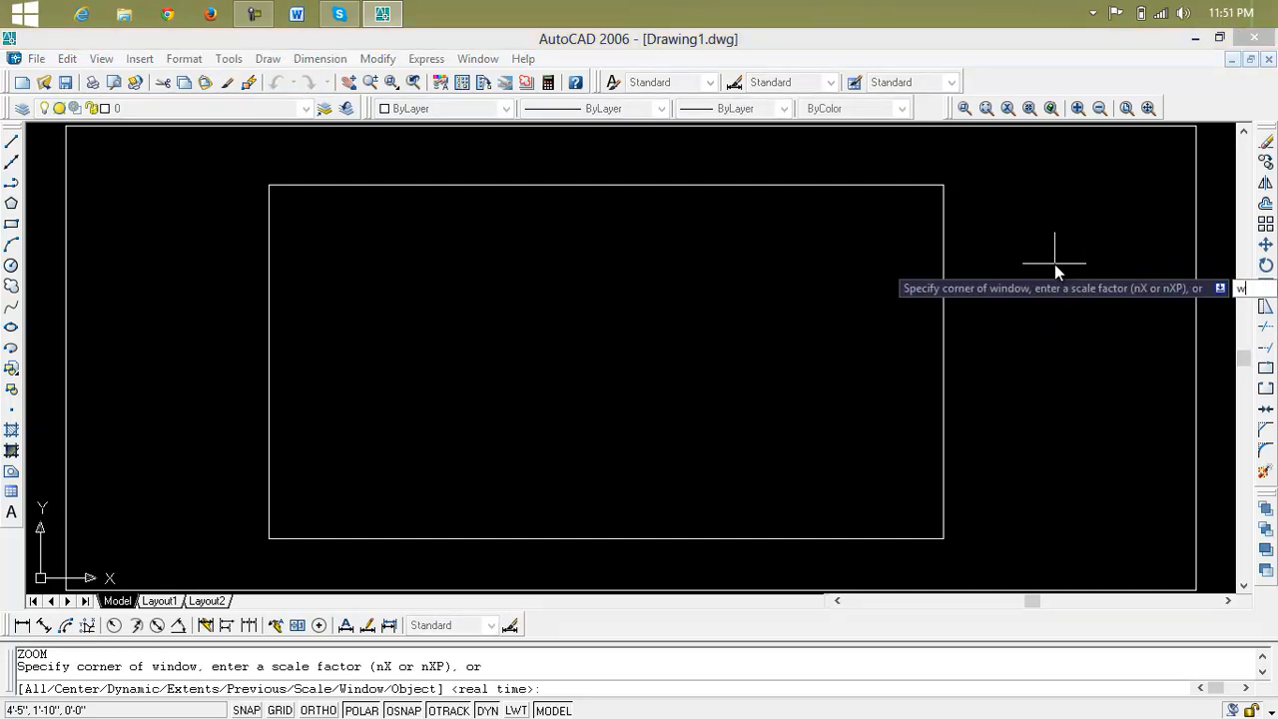
key("Escape")
key("Escape")
- Run the ZOOM command through its alias z with the Extents option e
type("z")
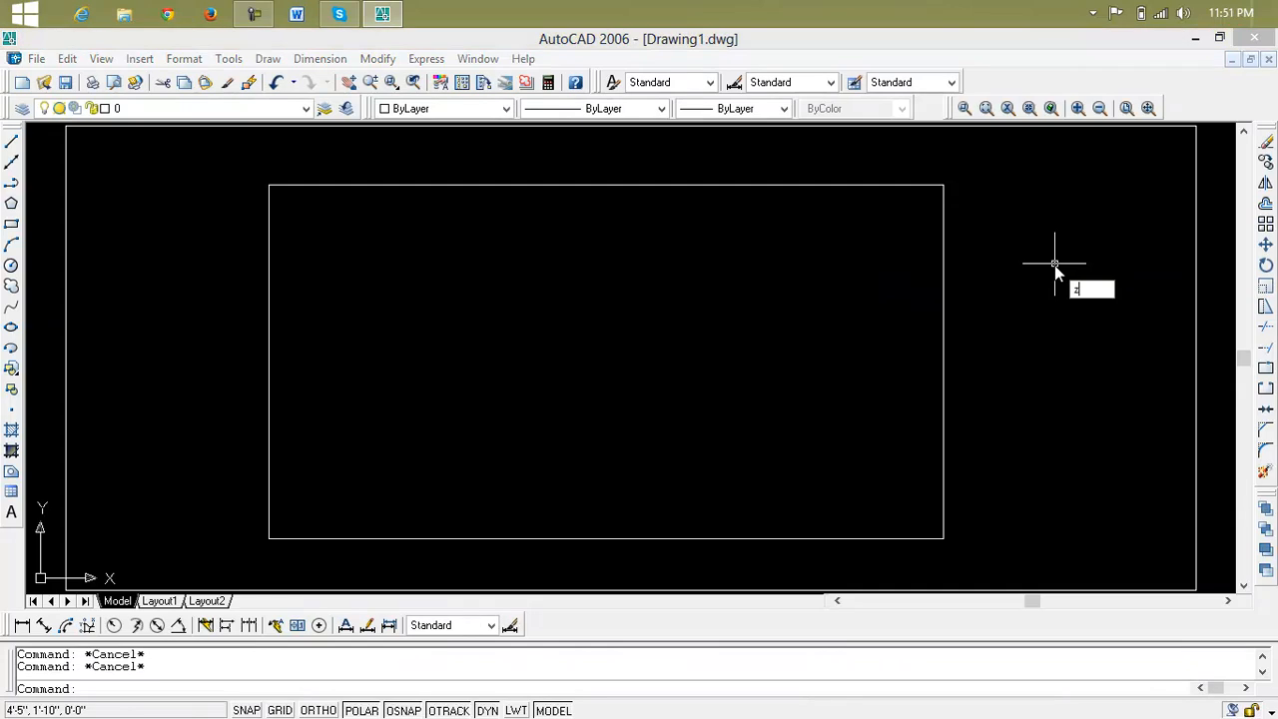
key("Return")
type("e")
key("Return")
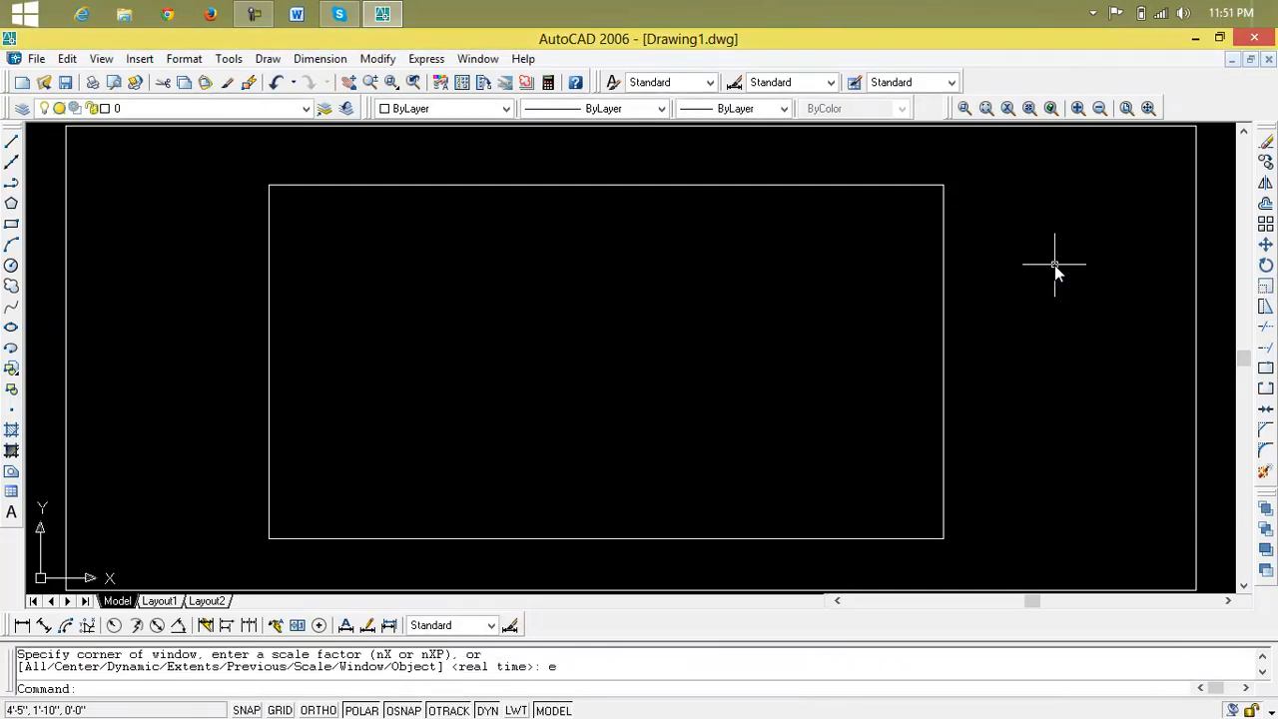
key("Escape")
key("Escape")
- Try once more to run Zoom All with the combined command za
type("z")
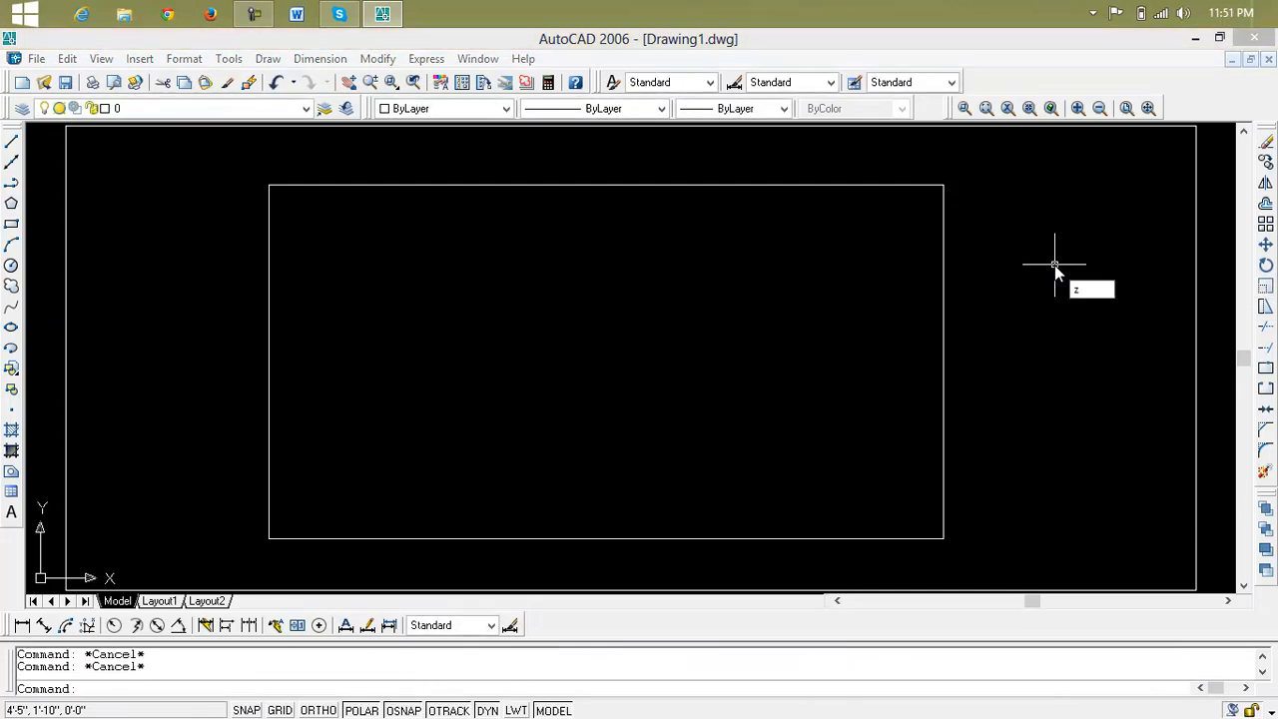
type("a")
key("Return")
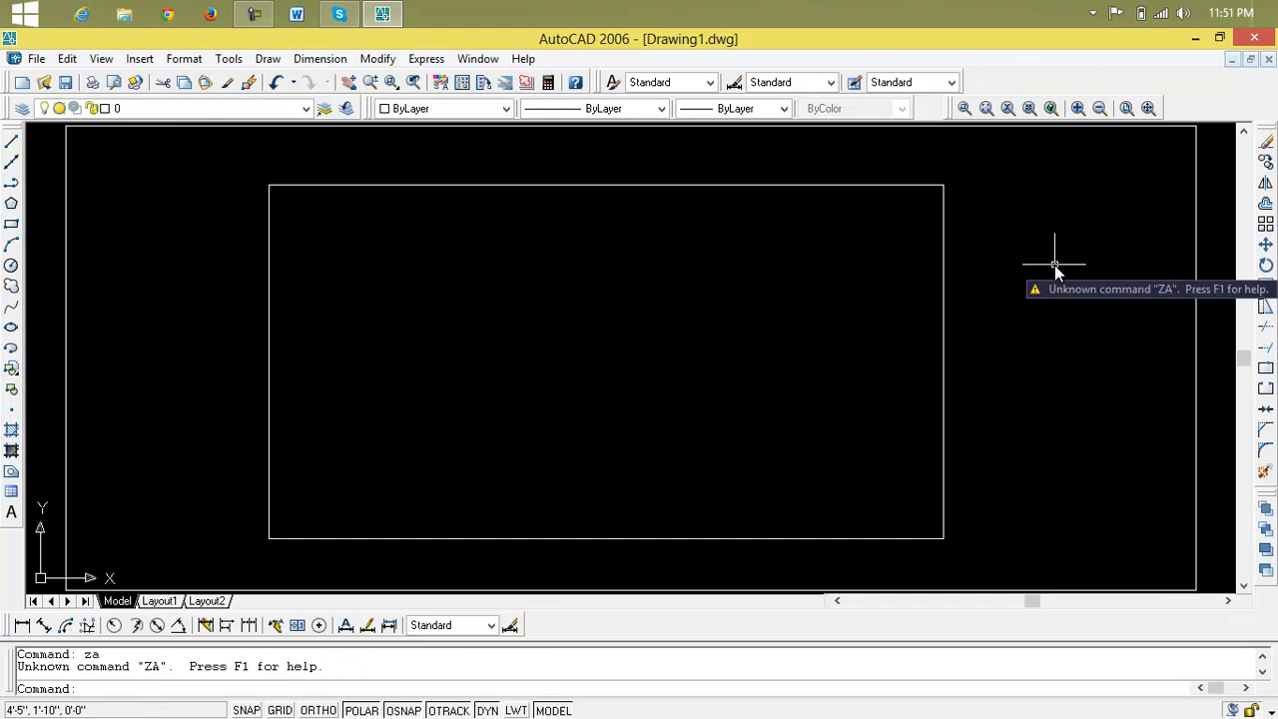
key("Escape")
key("Escape")
- Shrink the rectangles in the view, and run the ZOOM command z with the All option a
scroll(1056, 263, "down", 5)
middle_click_drag(1055, 264, 978, 259)
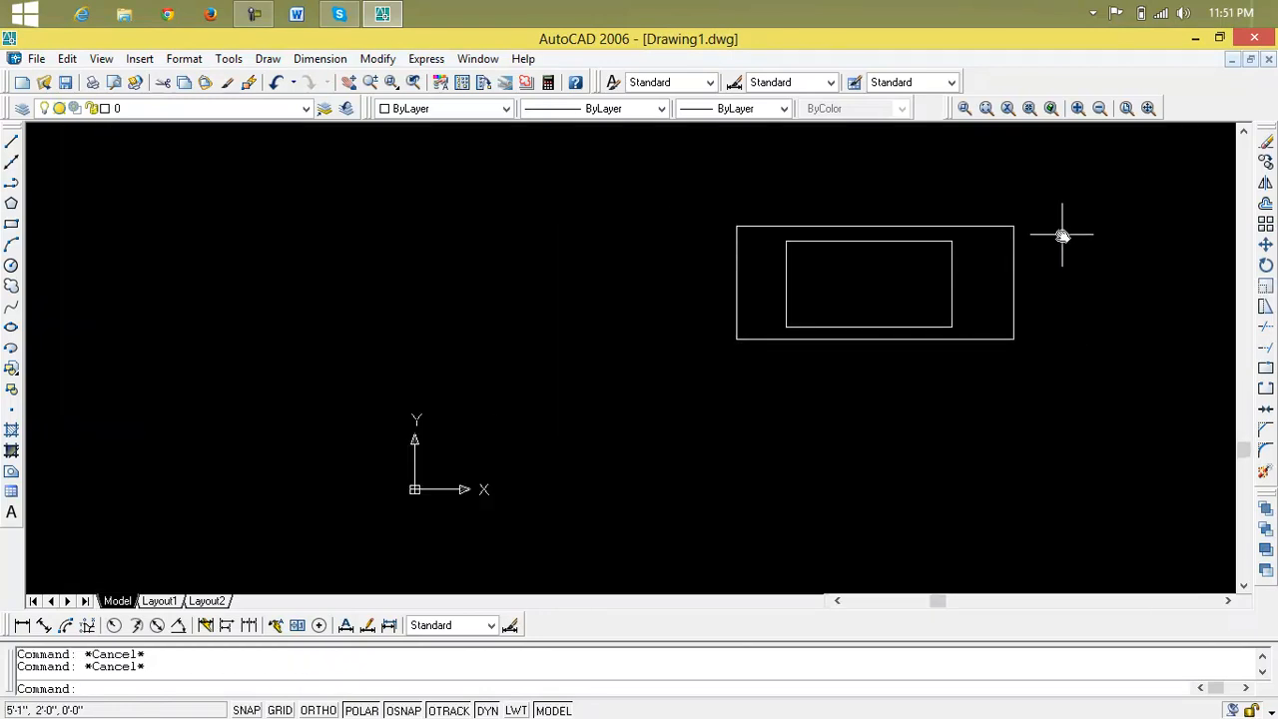
type("z")
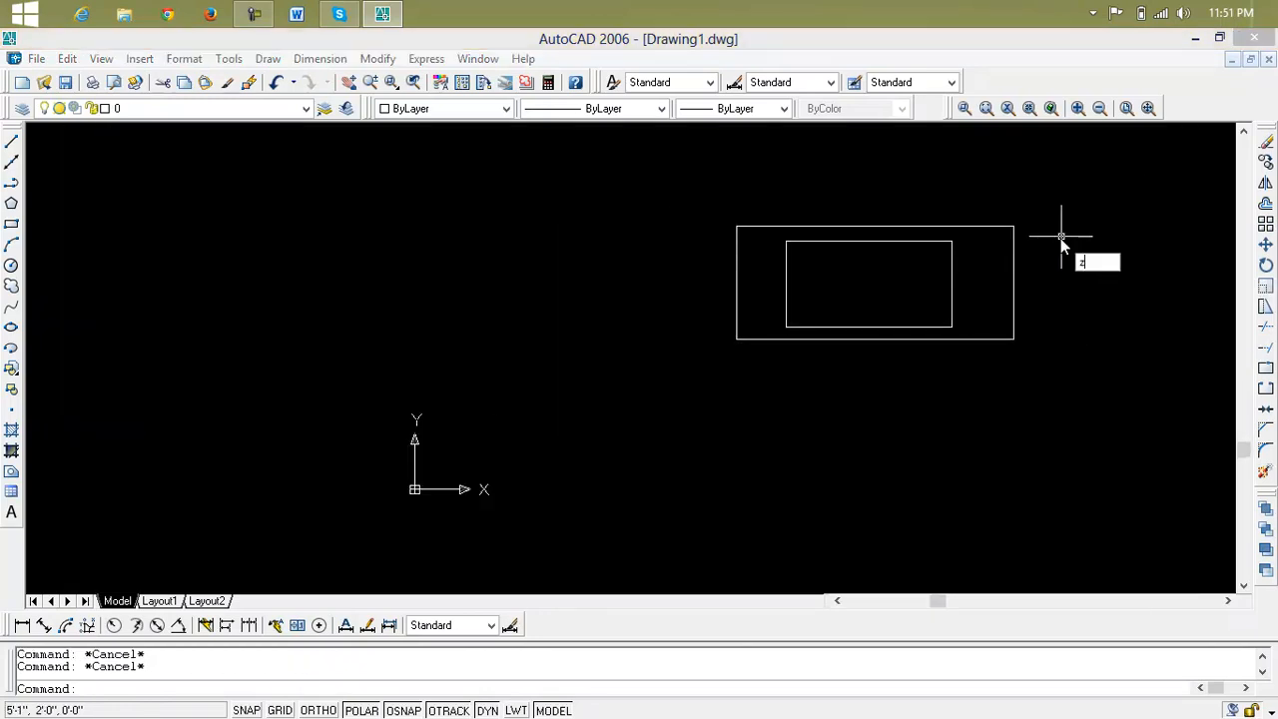
key("Return")
type("a")
key("Return")
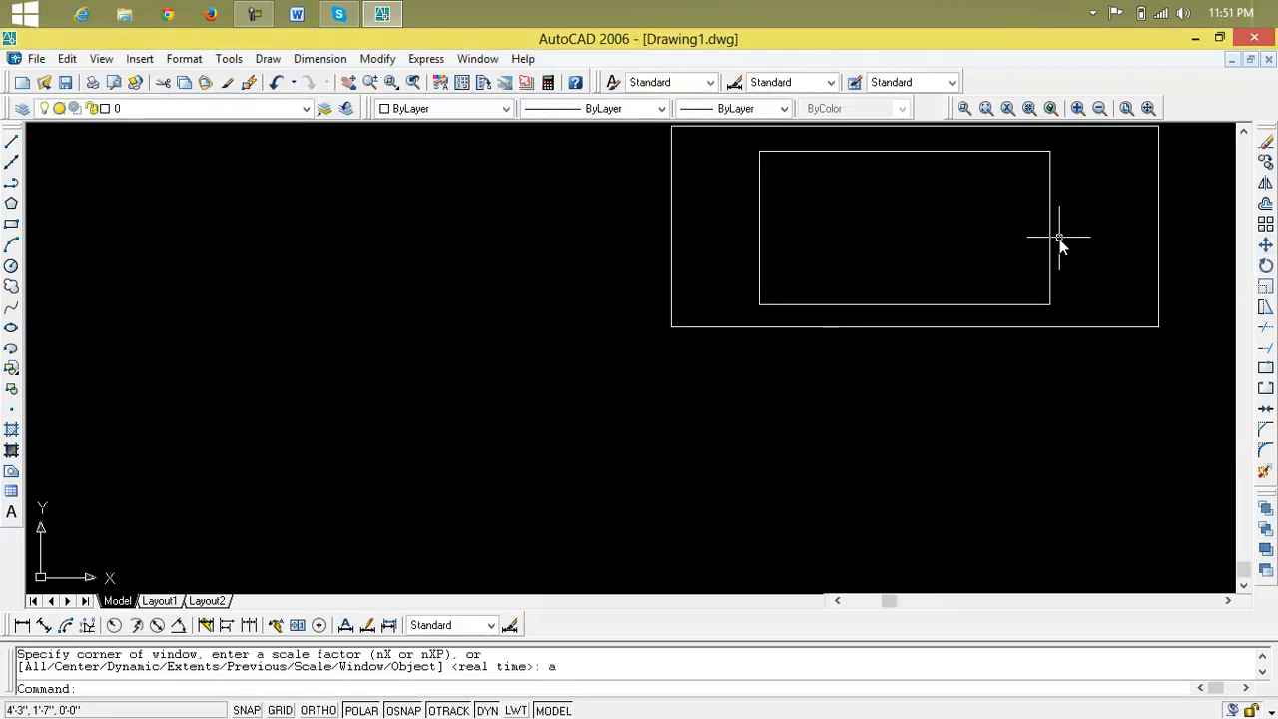
- Run Zoom Extents with z and option e, bring both rectangles back into view, and minimize the program window
type("z")
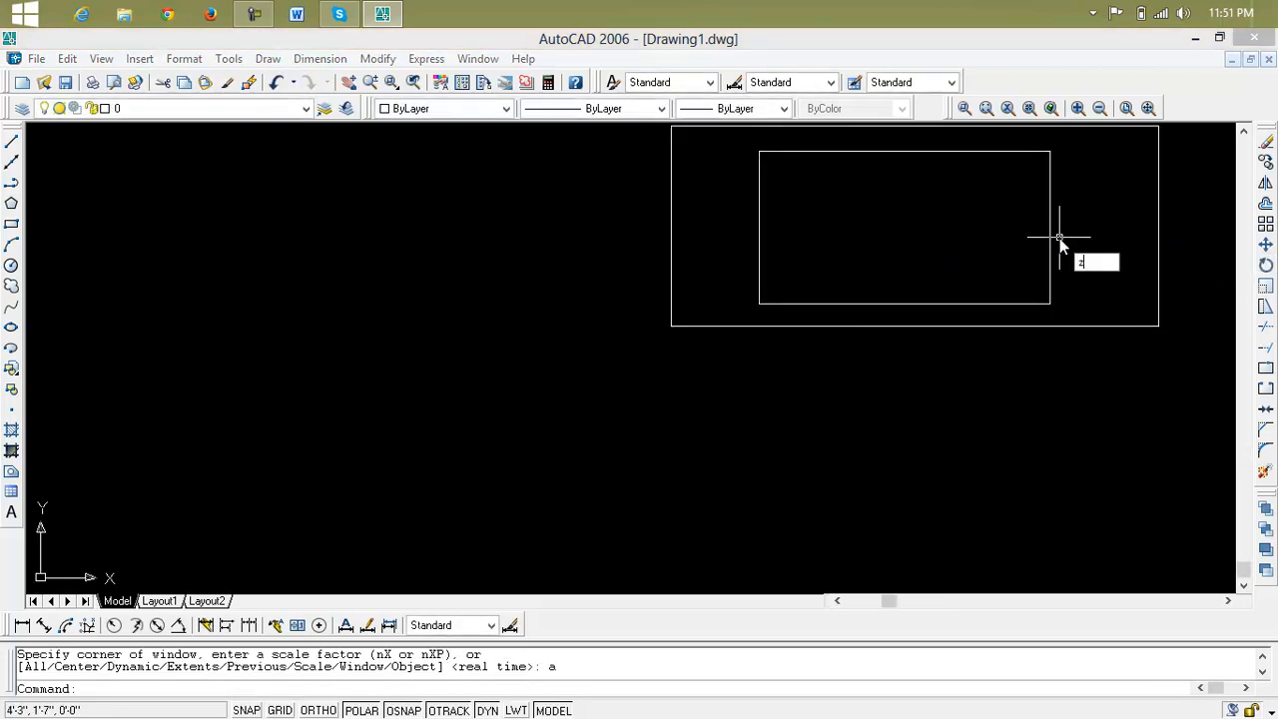
key("Return")
type("e")
key("Return")
scroll(1060, 239, "down", 6)
middle_click_drag(1060, 240, 730, 253)
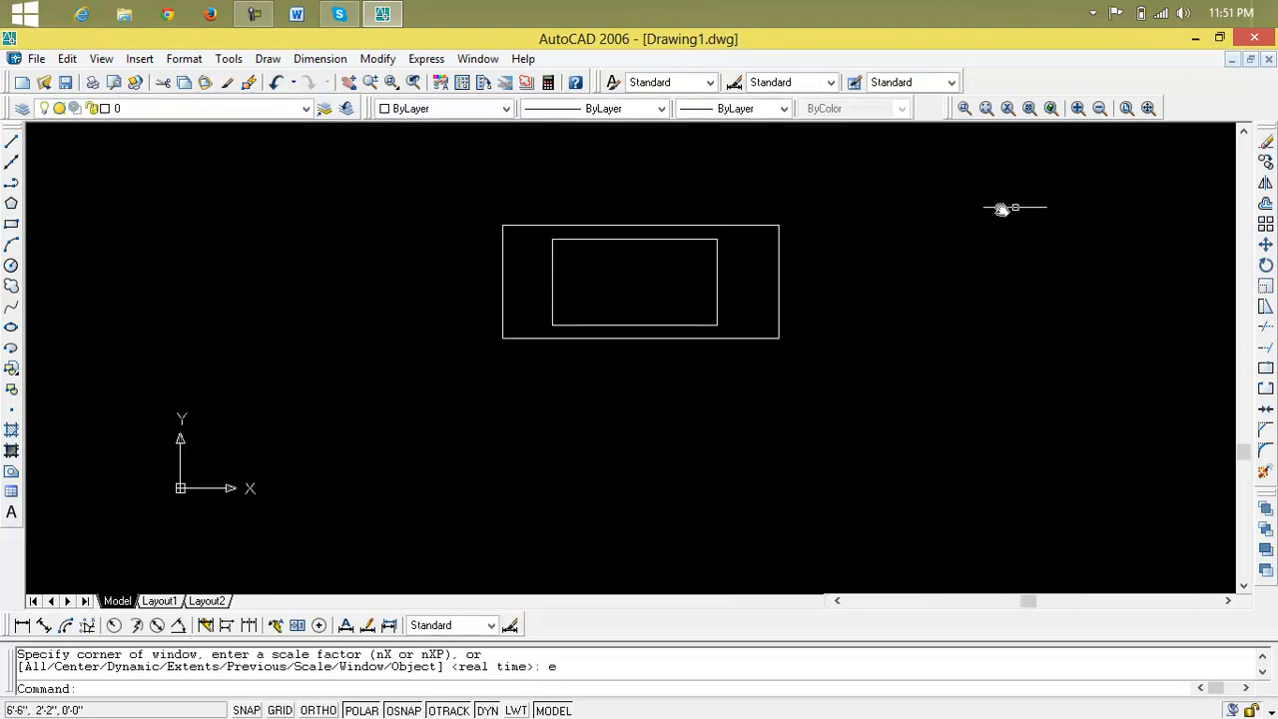
left_click(1198, 37)
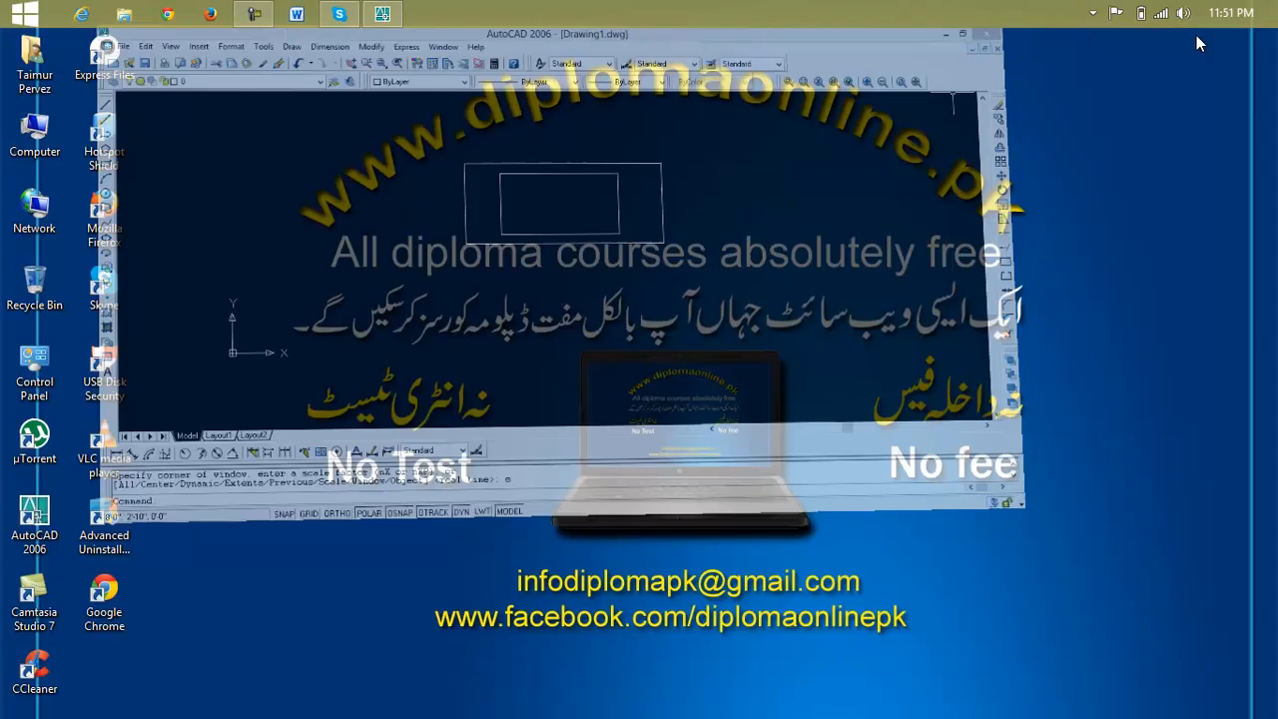